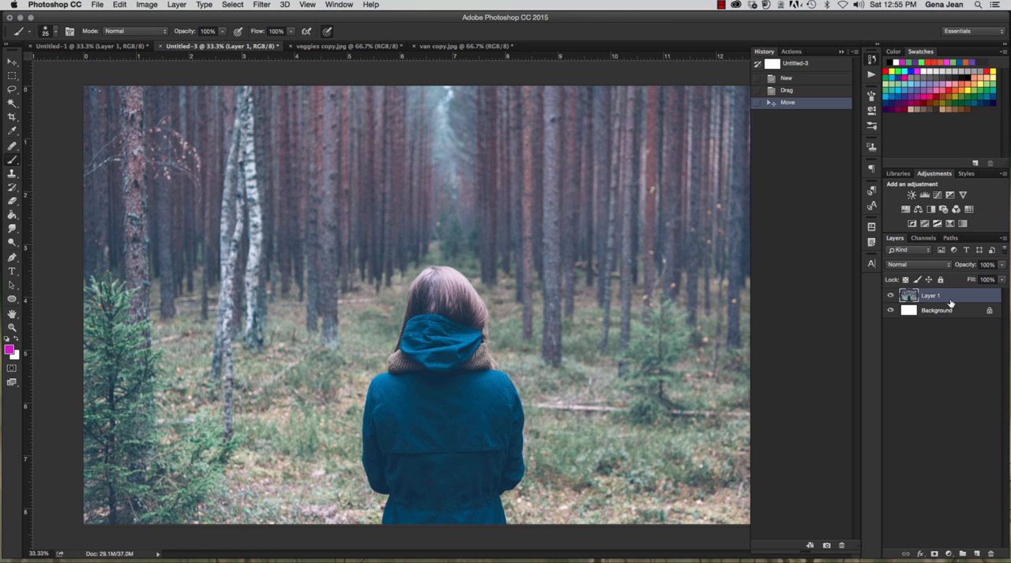
Step: Duplicate Layer 1 and convert the copy for smart filters, accepting the smart object conversion
key("super+j")
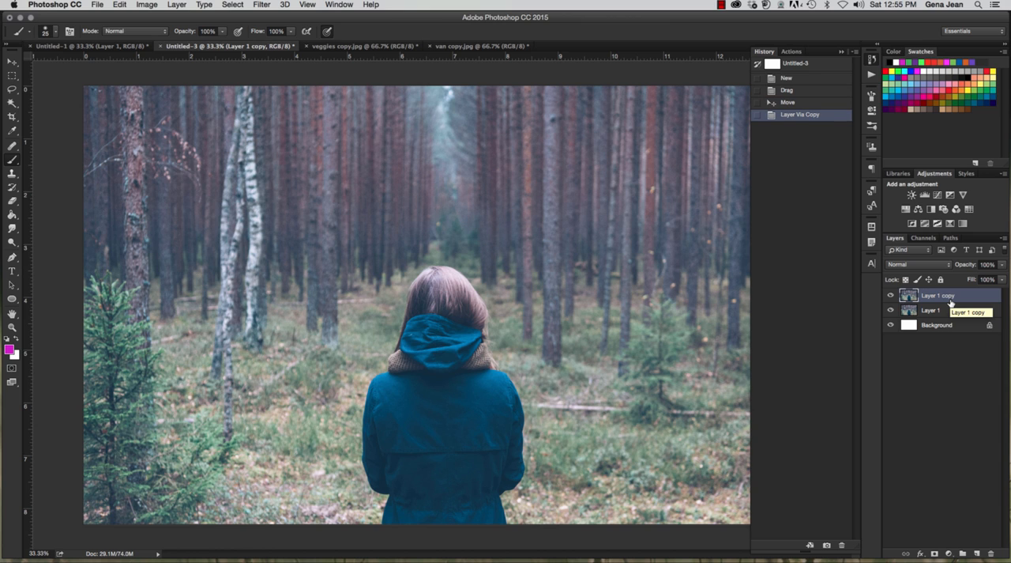
left_click(264, 5)
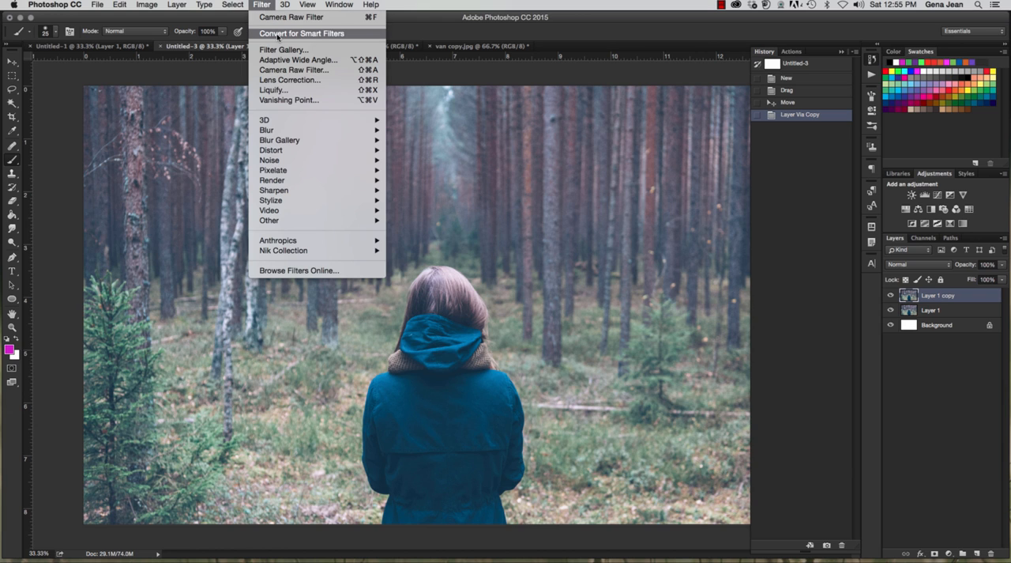
left_click(278, 35)
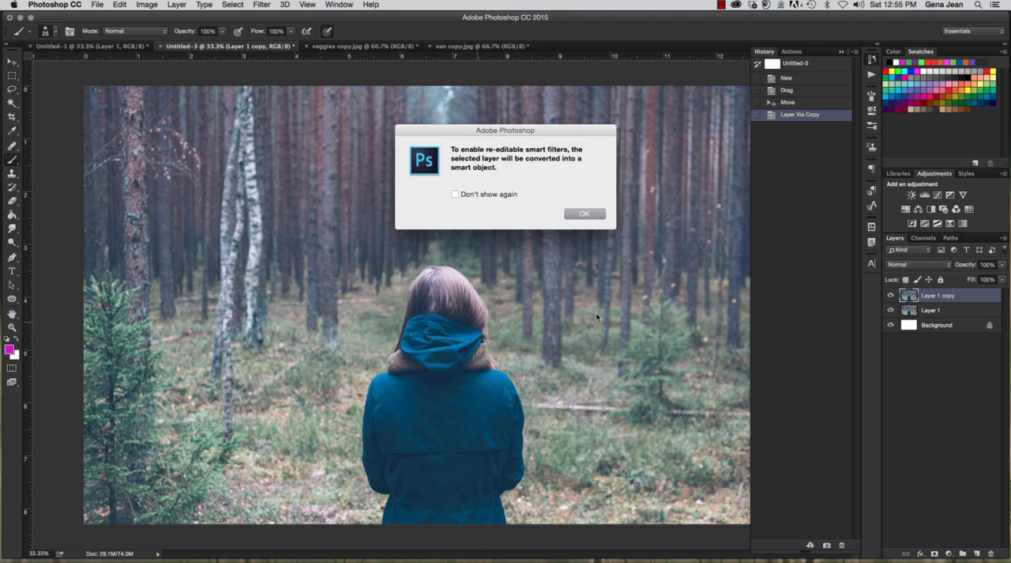
left_click(598, 215)
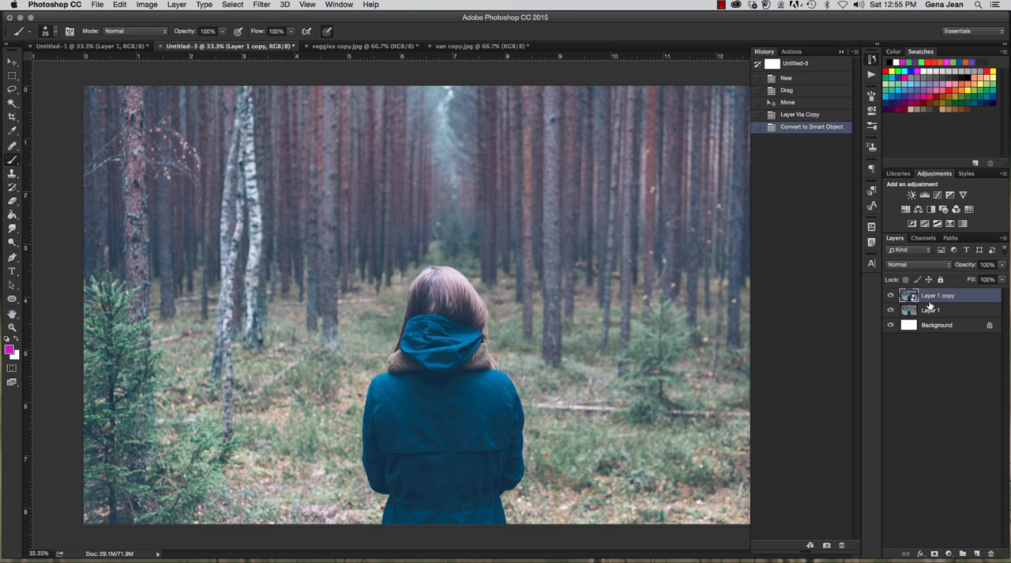
Step: Open the Filter Gallery on the original Layer 1 with the whole forest photo fitted in the preview
left_click(937, 316)
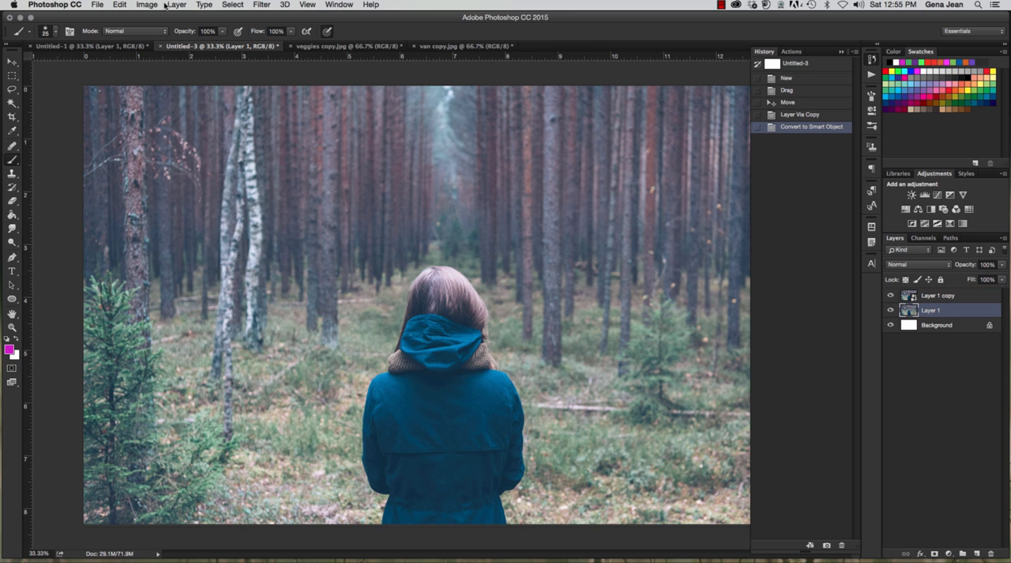
left_click(172, 6)
mouse_move(213, 200)
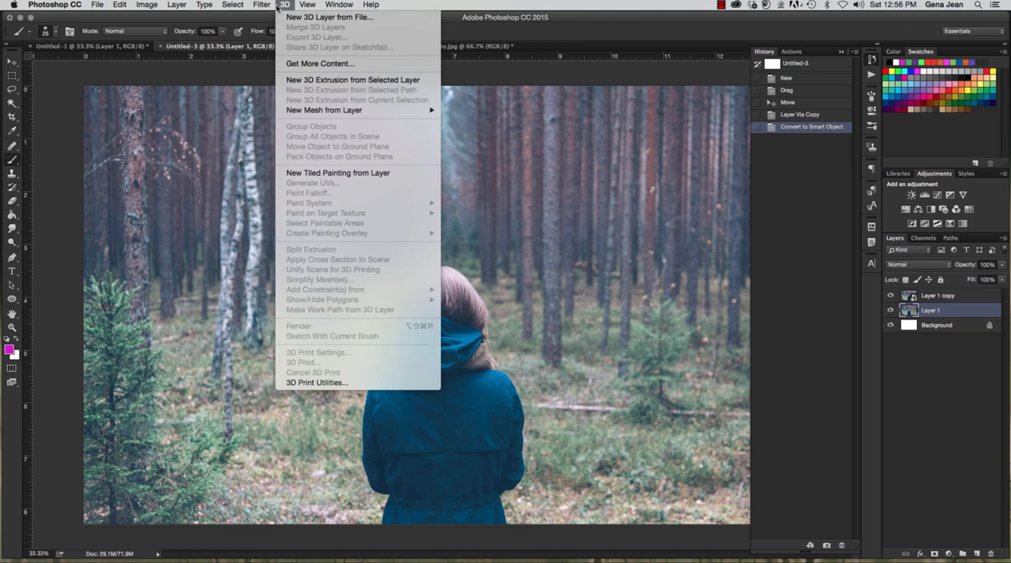
mouse_move(264, 6)
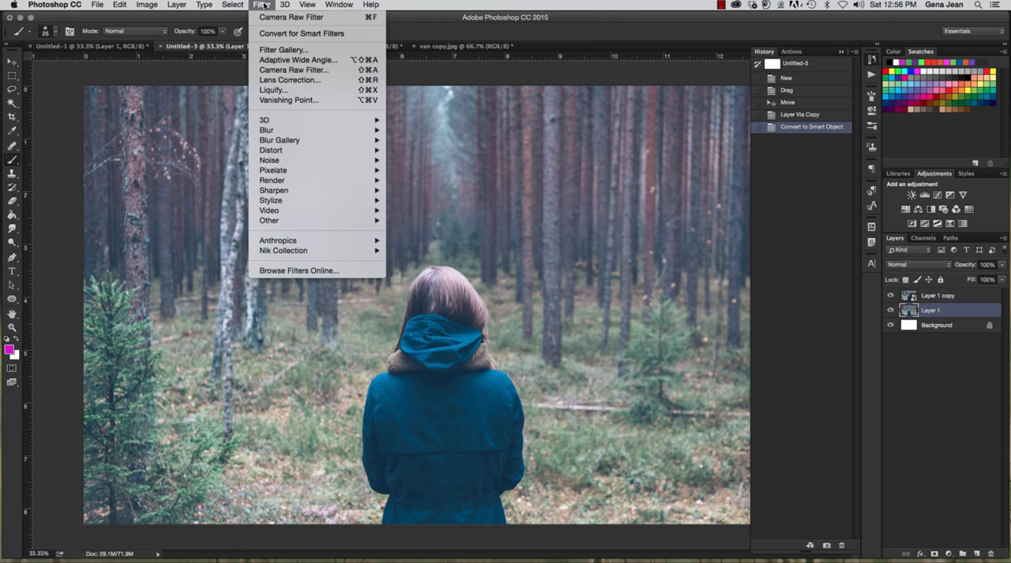
left_click(279, 49)
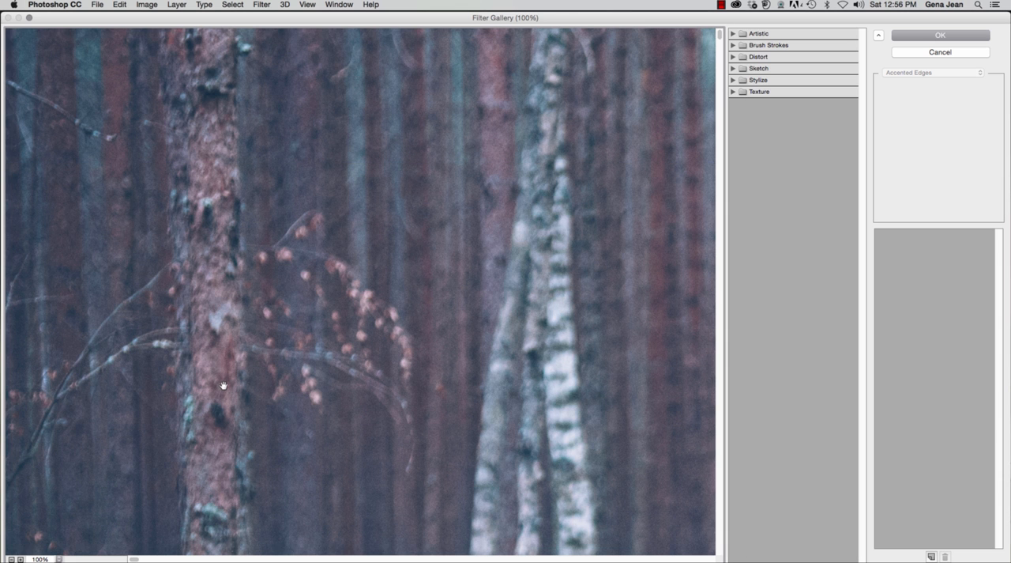
scroll(223, 386, "down", 3)
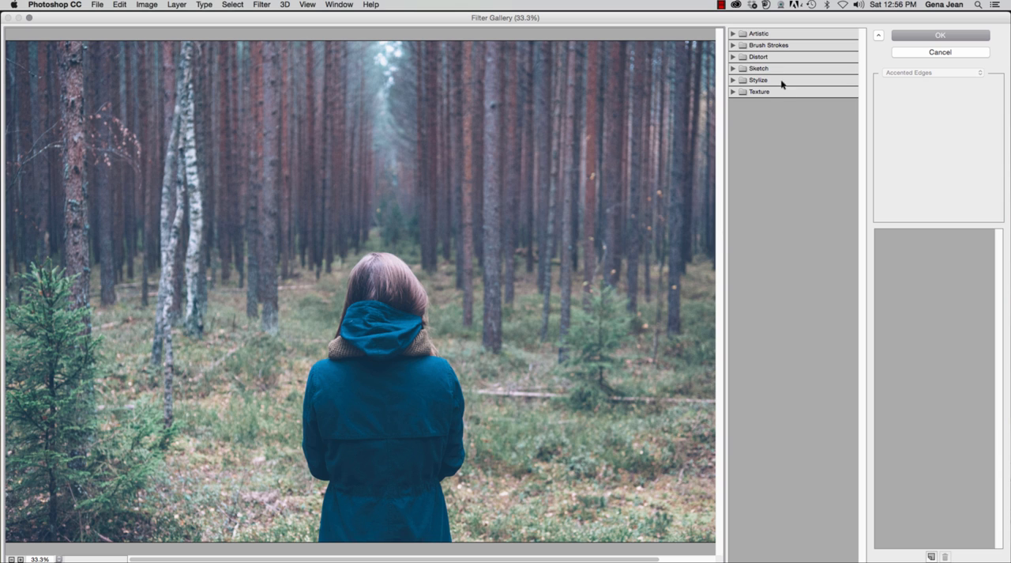
Step: Preview the Artistic filters Colored Pencil, Film Grain, Paint Daubs, Poster Edges and Sponge on the forest photo
left_click(734, 33)
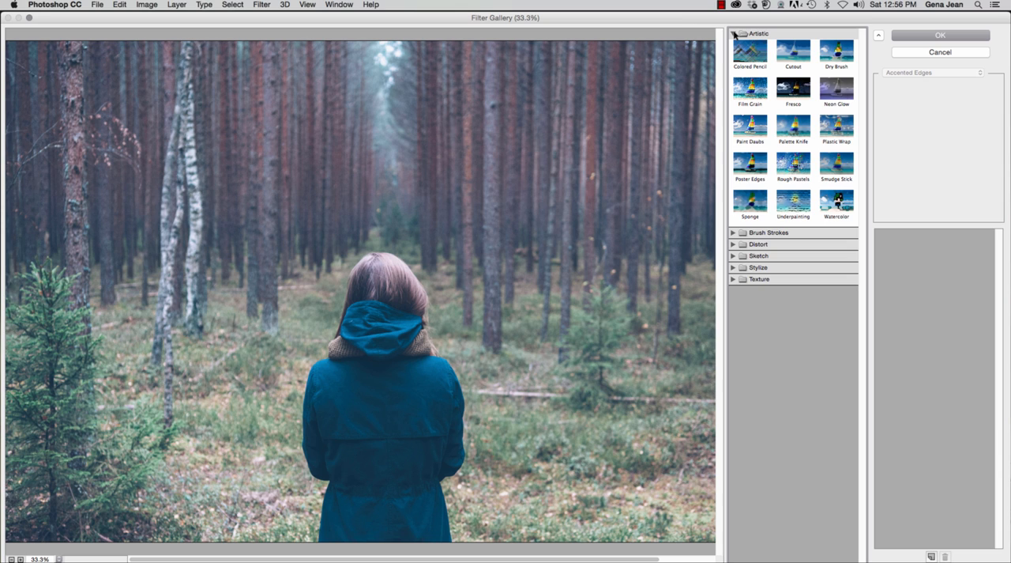
left_click(750, 51)
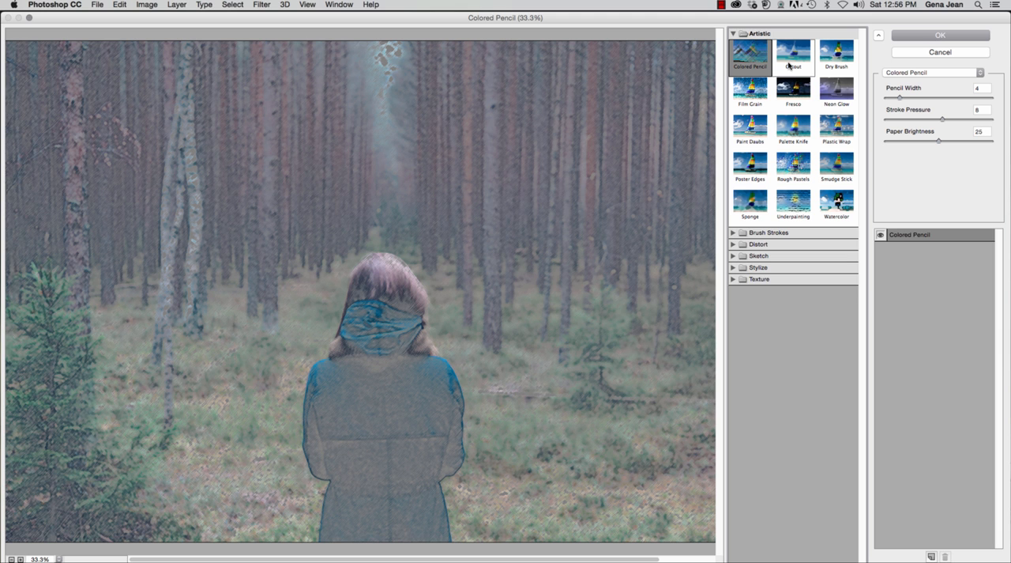
left_click(754, 89)
left_click(759, 126)
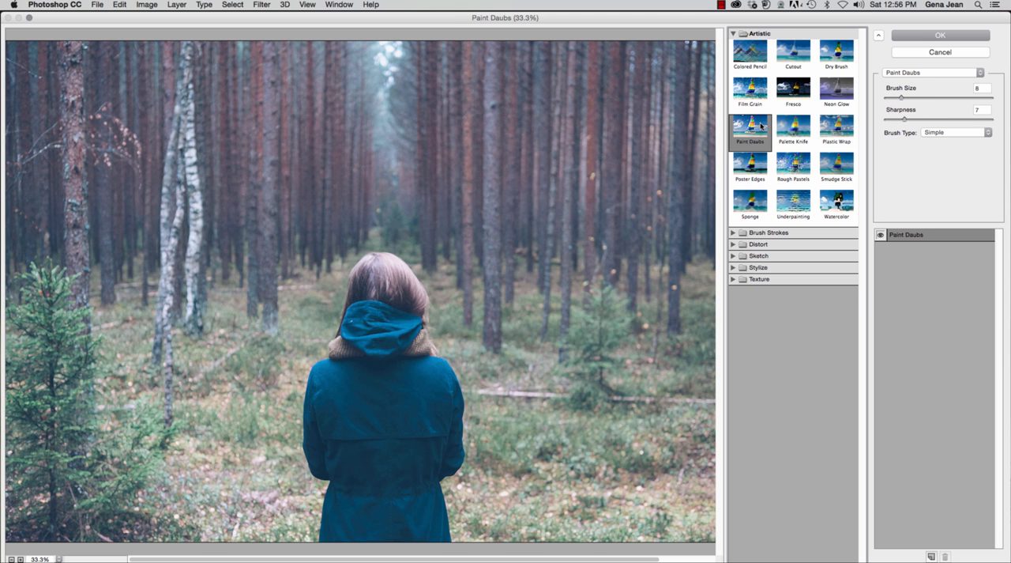
left_click(750, 164)
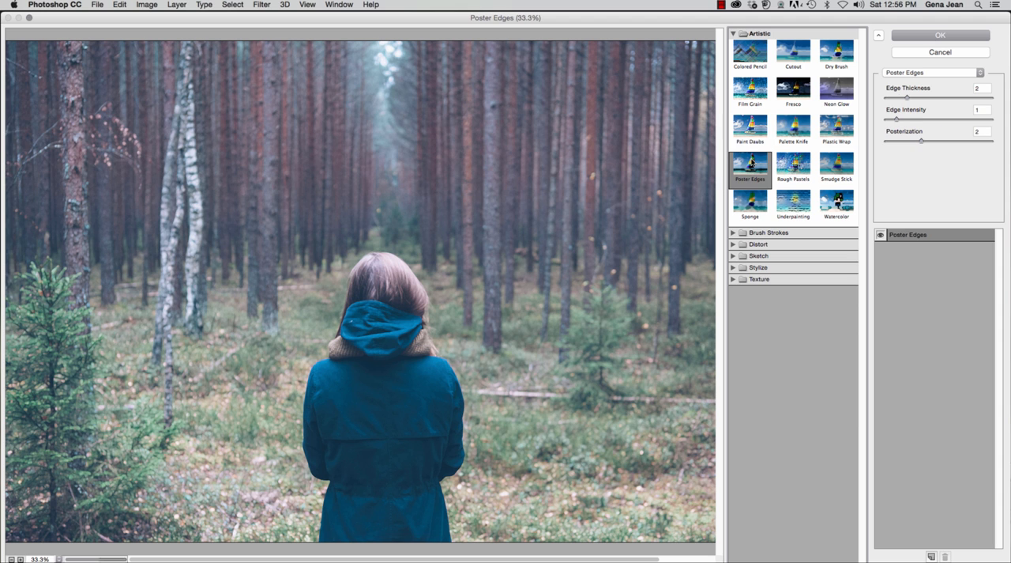
left_click(751, 204)
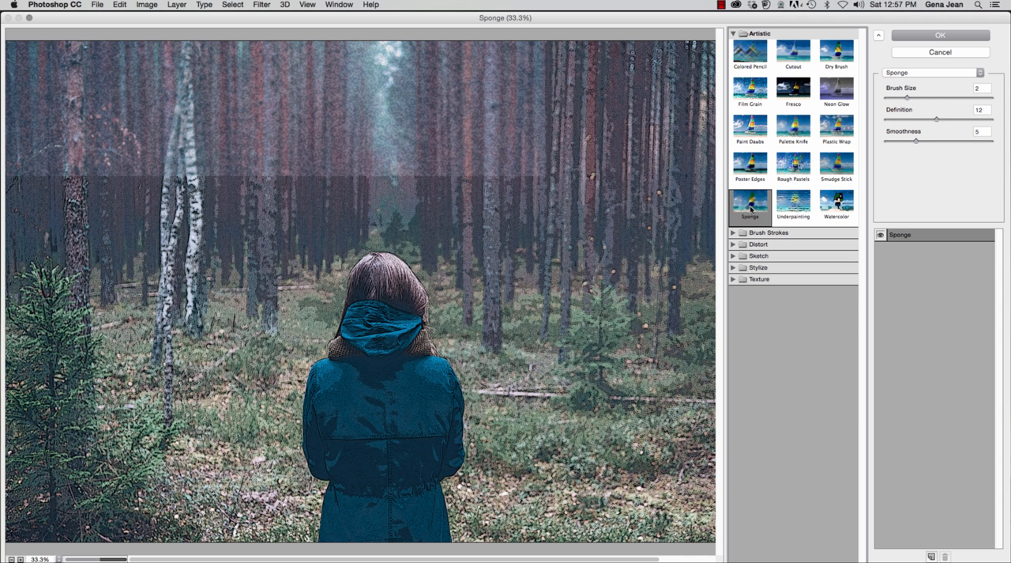
Step: Preview the Artistic filters Underpainting, Plastic Wrap, Neon Glow, Dry Brush and Cutout on the photo
left_click(794, 204)
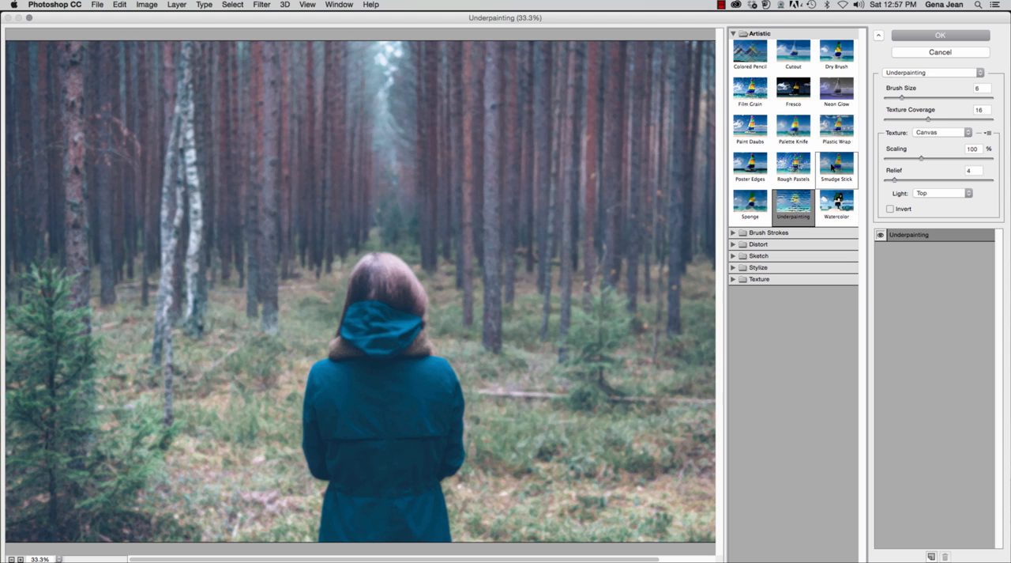
left_click(837, 128)
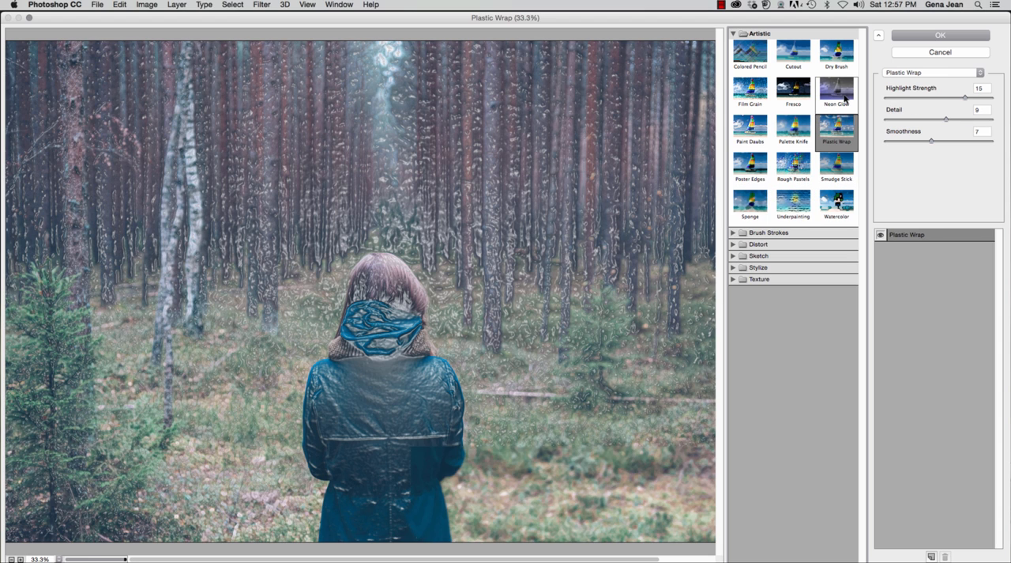
left_click(845, 98)
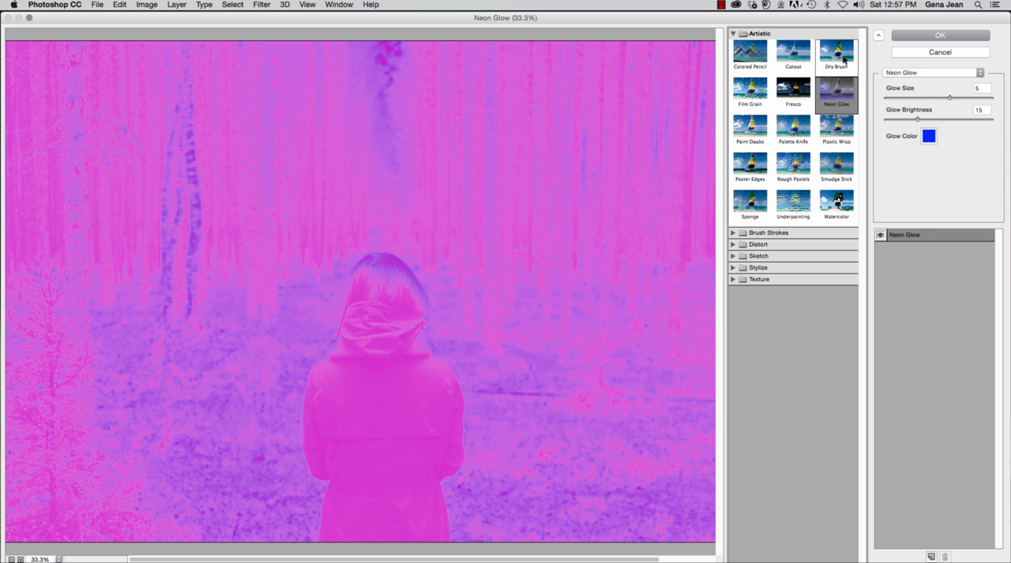
left_click(844, 60)
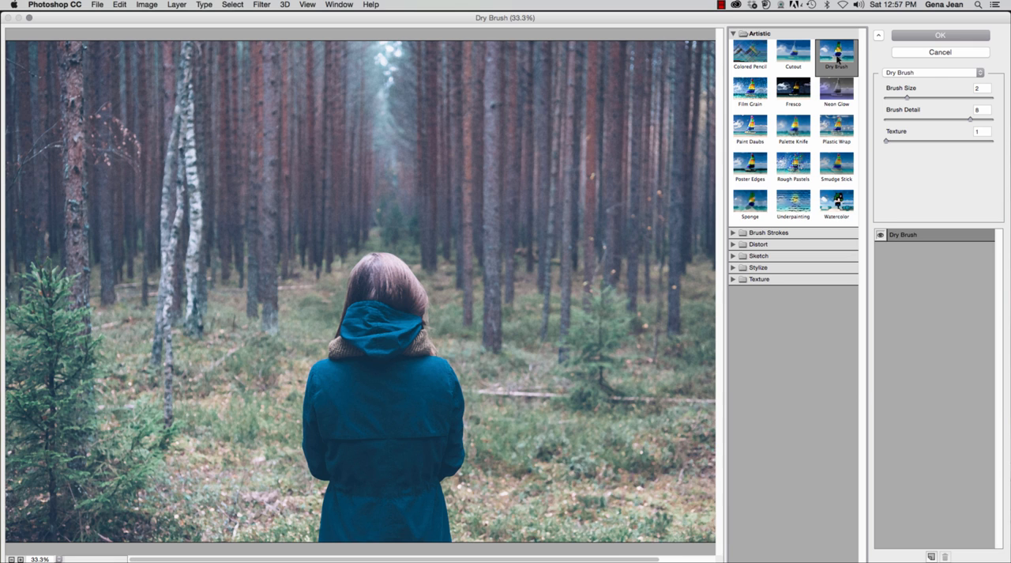
left_click(802, 53)
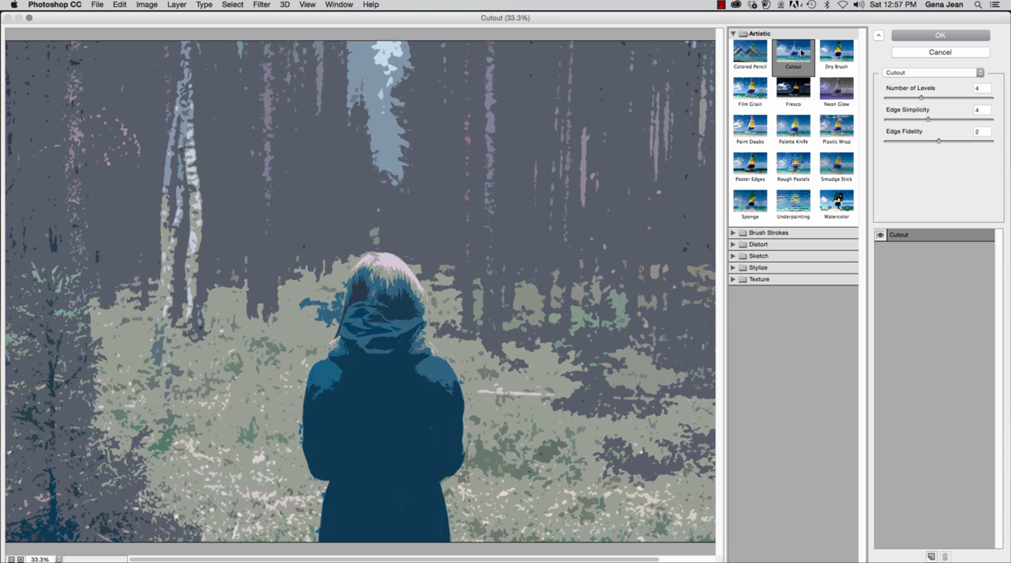
Step: Try the Watercolor filter with a Brush Detail of 11 and replace it with the Sponge filter
left_click(840, 210)
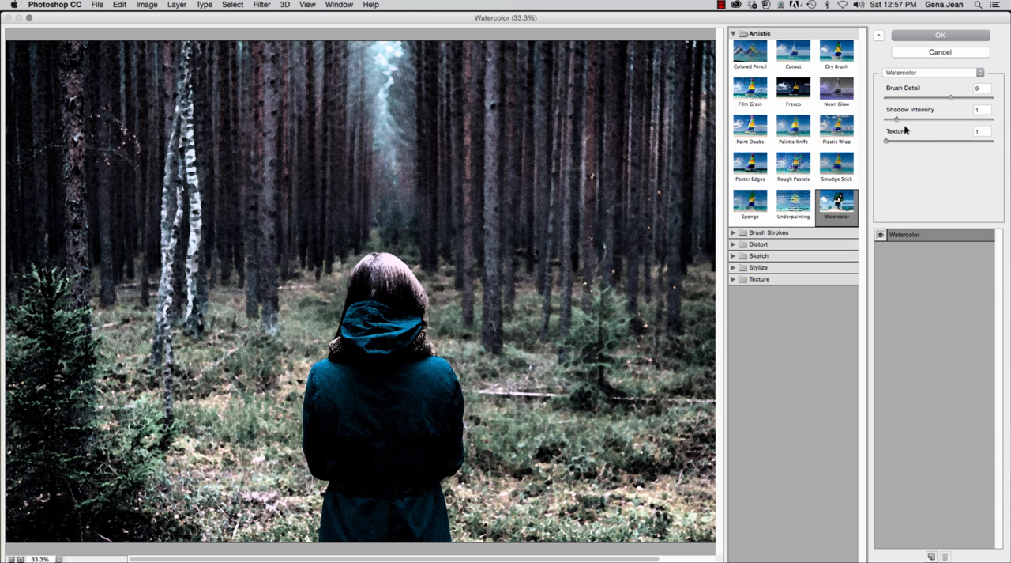
mouse_move(948, 97)
left_mouse_down()
mouse_move(921, 100)
mouse_move(969, 101)
left_mouse_up()
left_click(981, 72)
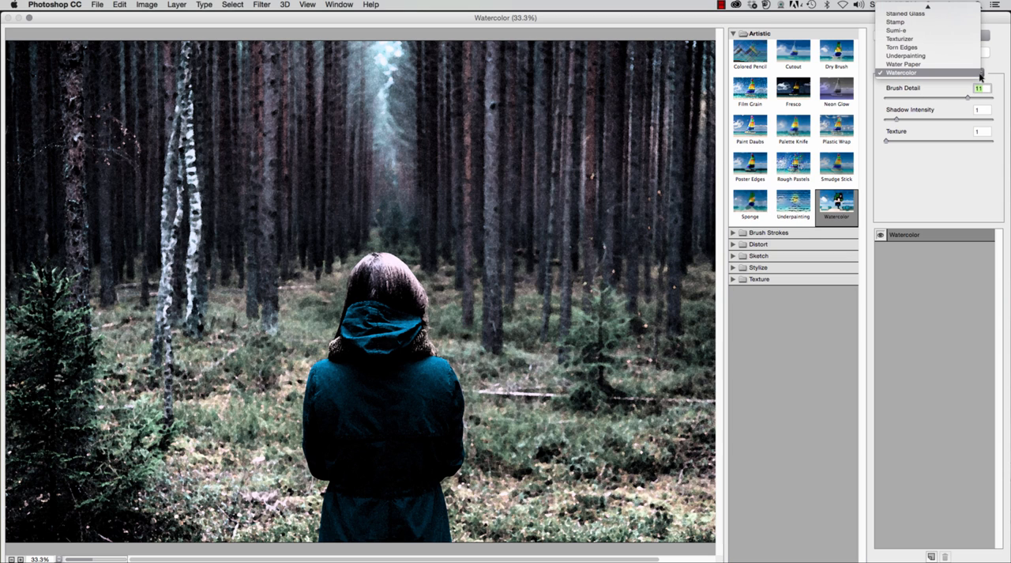
left_click(929, 38)
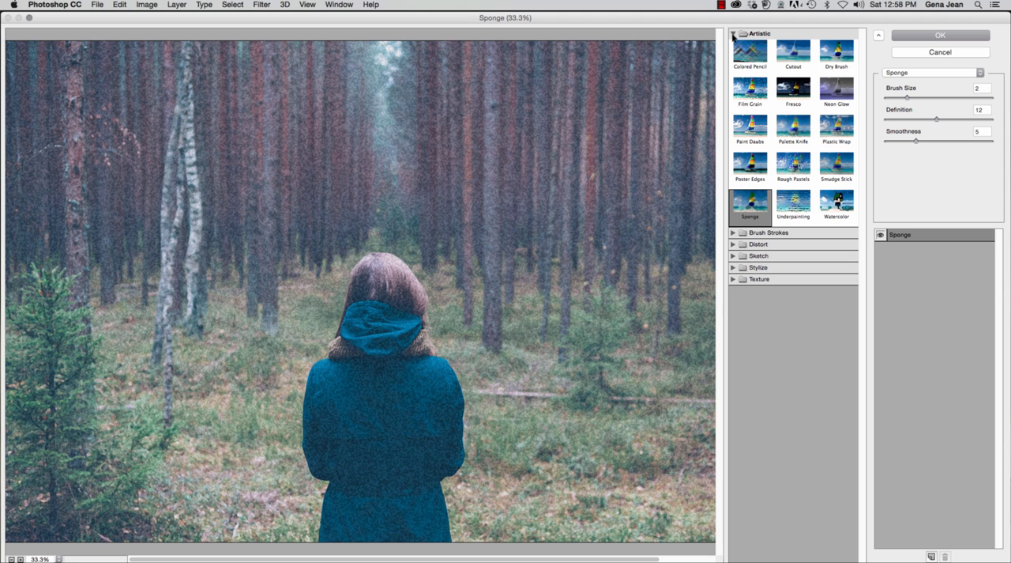
Step: Preview the Accented Edges and Ink Outlines filters from the Brush Strokes category
left_click(733, 34)
left_click(735, 45)
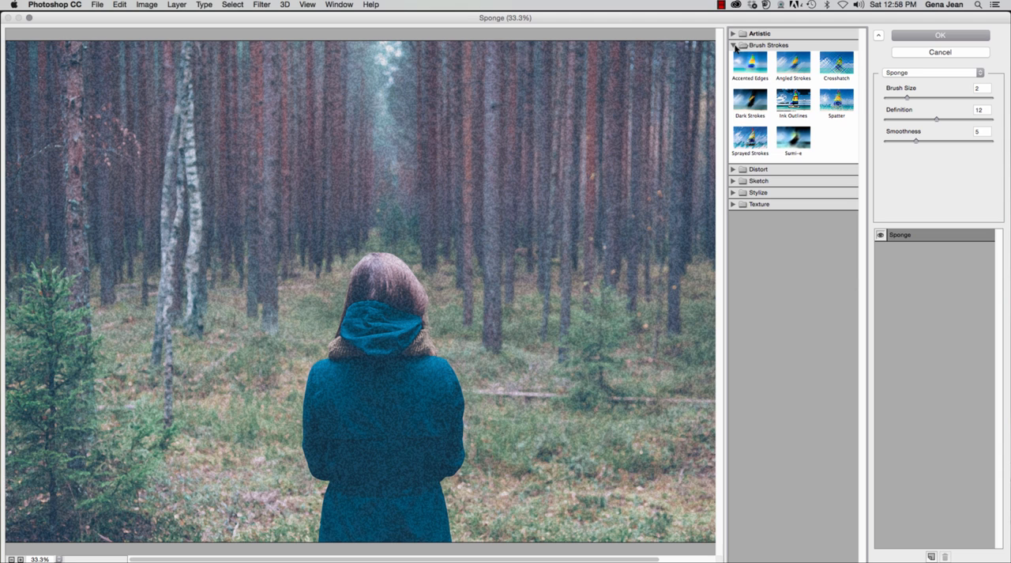
left_click(759, 68)
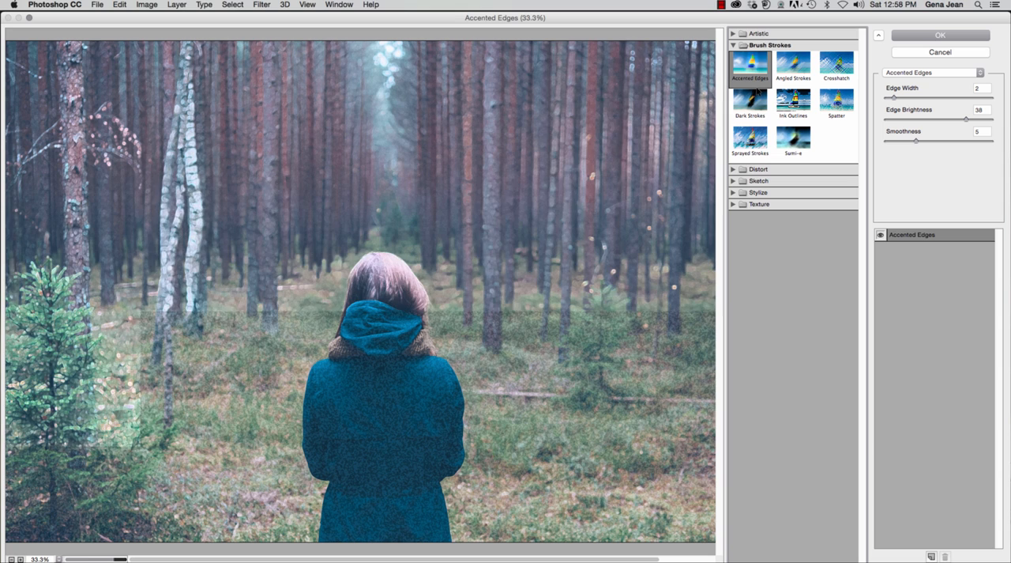
left_click(793, 98)
left_click(734, 45)
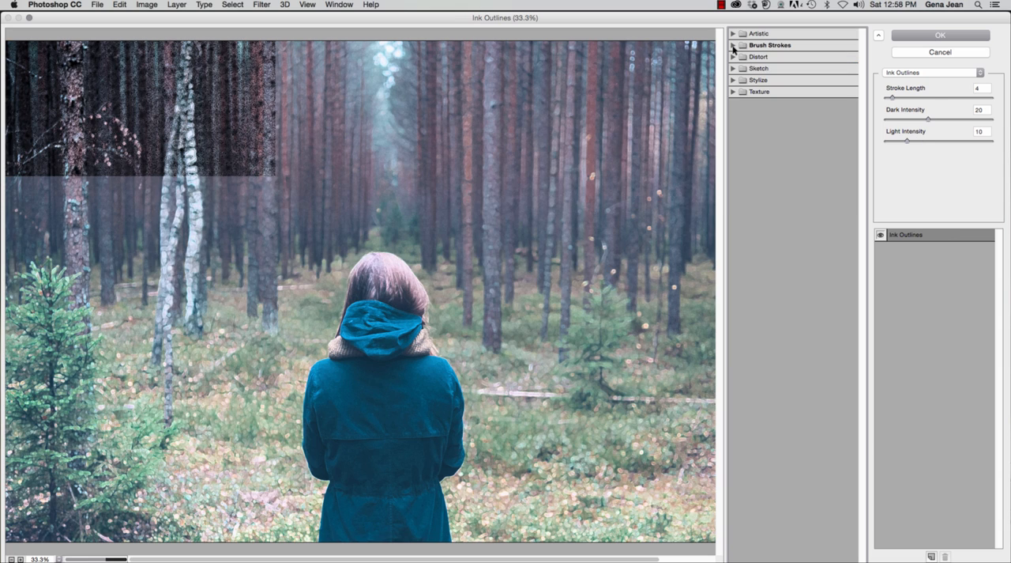
Step: Preview the Glass filter from the Distort category and the Charcoal filter from the Sketch category
left_click(734, 57)
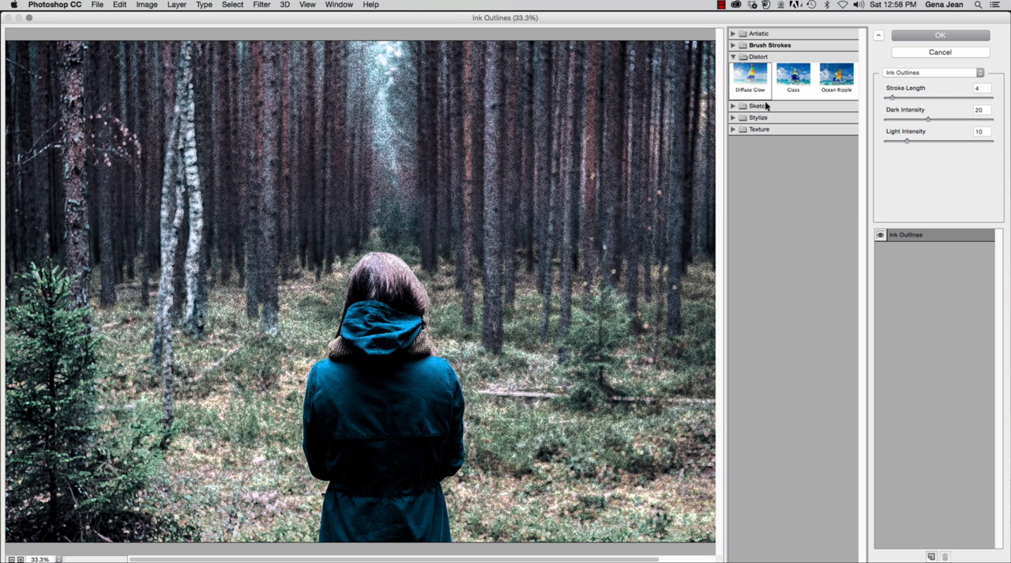
left_click(801, 83)
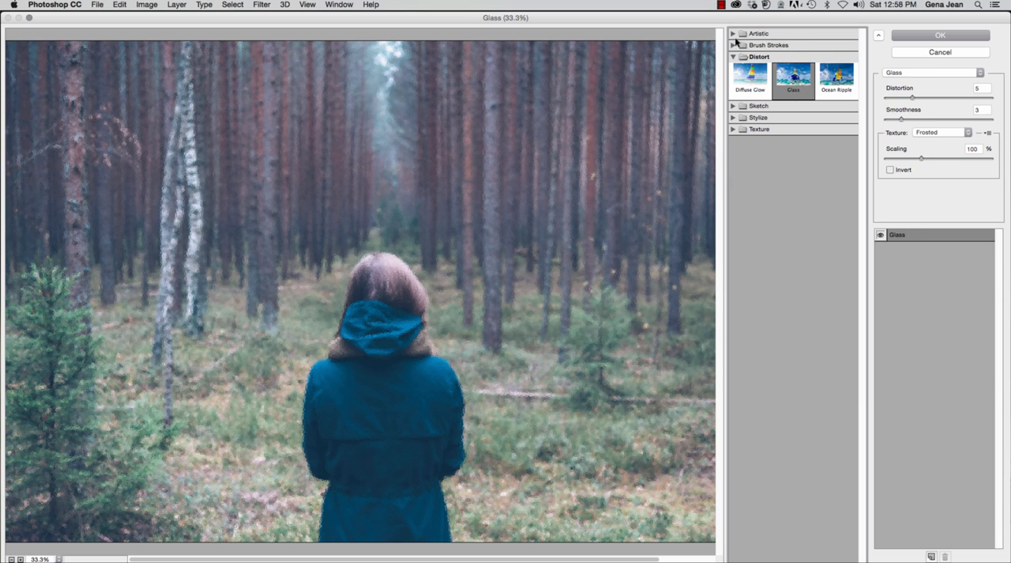
left_click(736, 58)
left_click(735, 69)
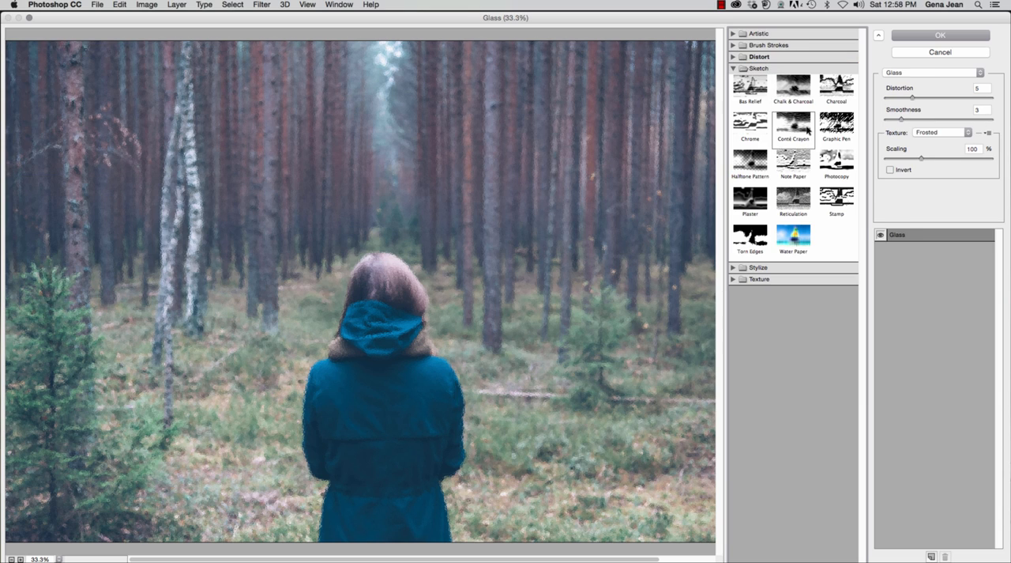
left_click(842, 91)
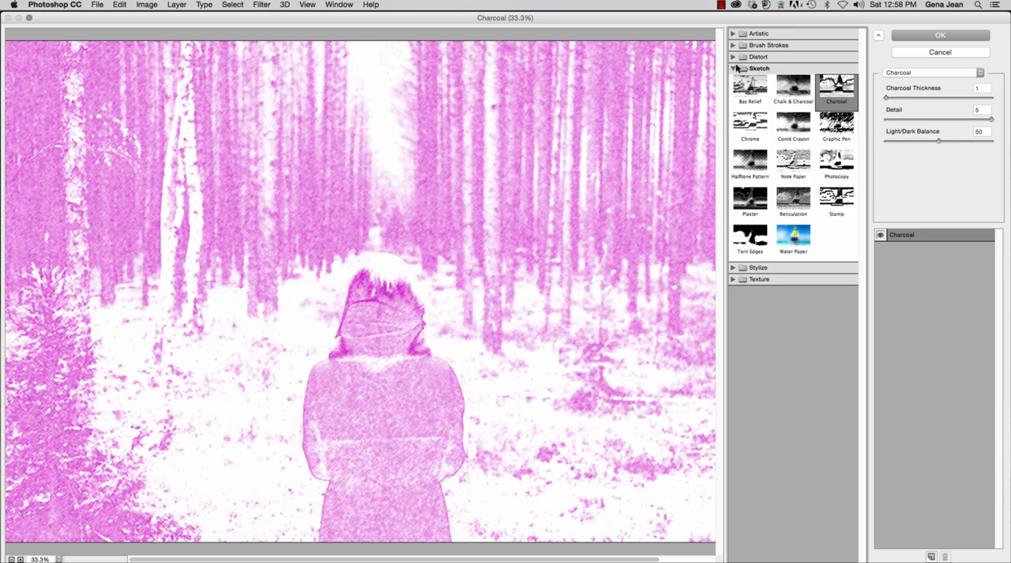
left_click(734, 69)
Step: Preview the Stylize filter Glowing Edges and replace it with the Craquelure texture filter
left_click(733, 80)
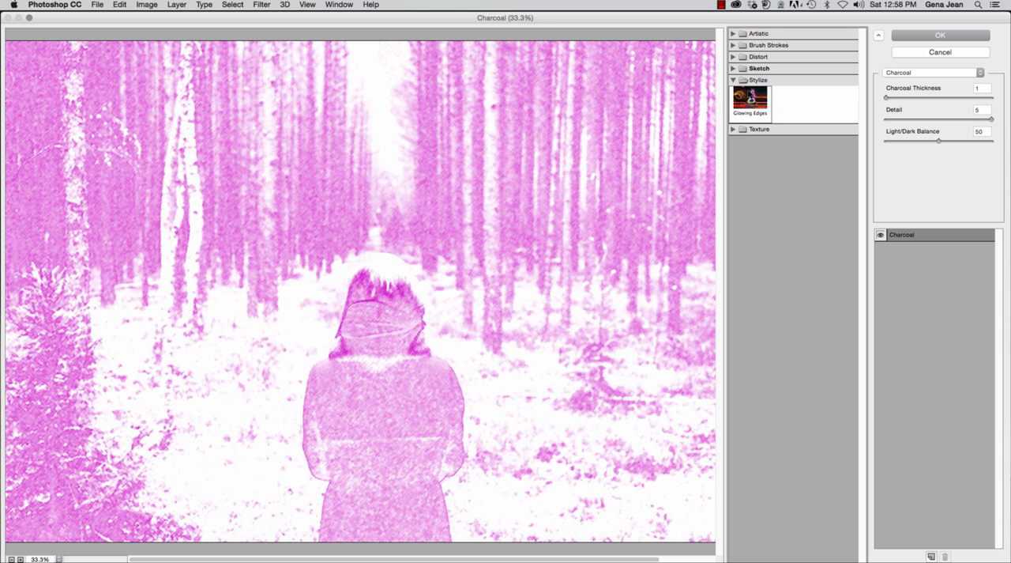
left_click(751, 96)
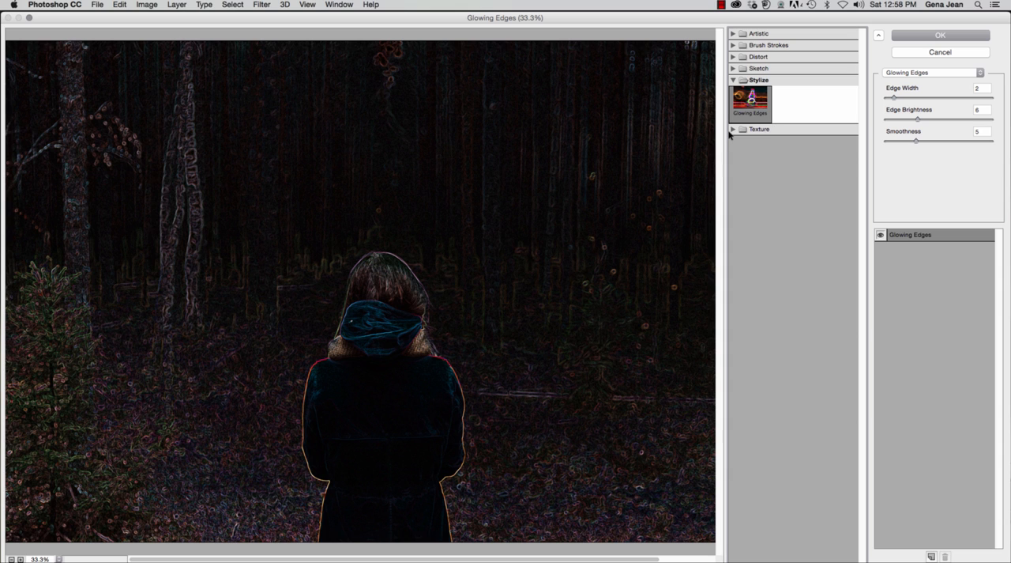
left_click(733, 129)
left_click(757, 147)
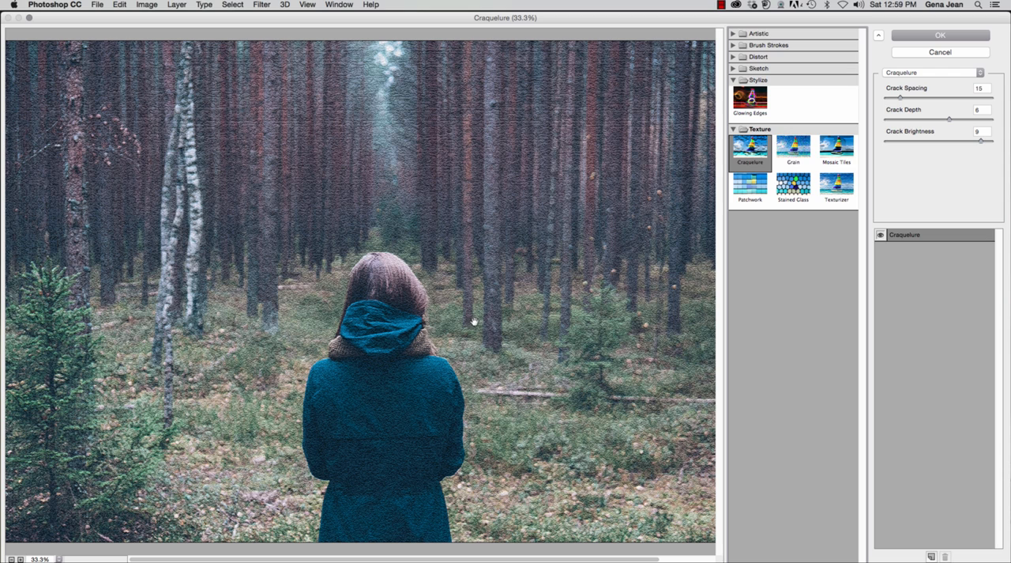
Step: Add a second effect layer above Craquelure and set it to the Spatter filter from Brush Strokes
left_click(932, 557)
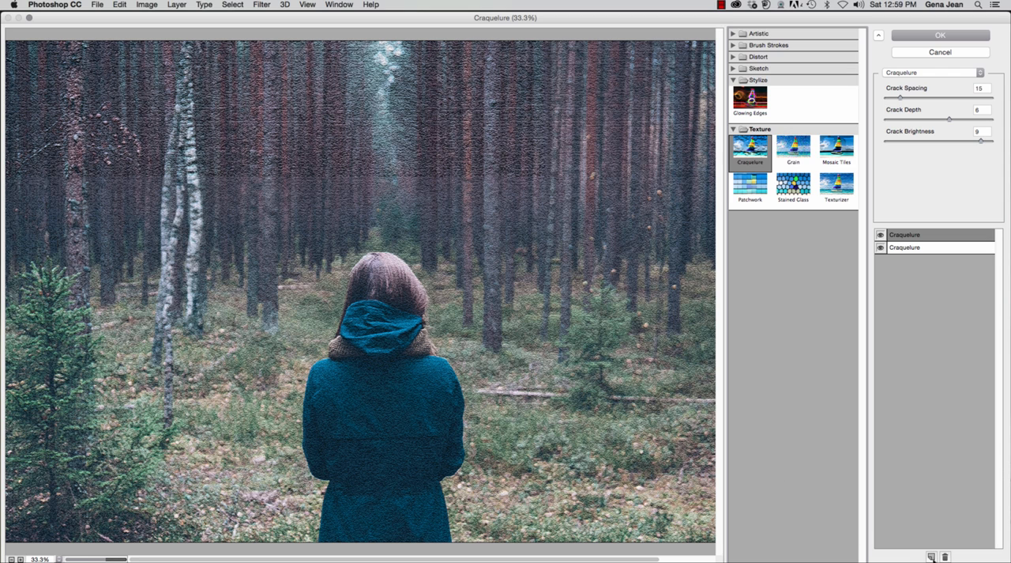
left_click(773, 81)
left_click(771, 69)
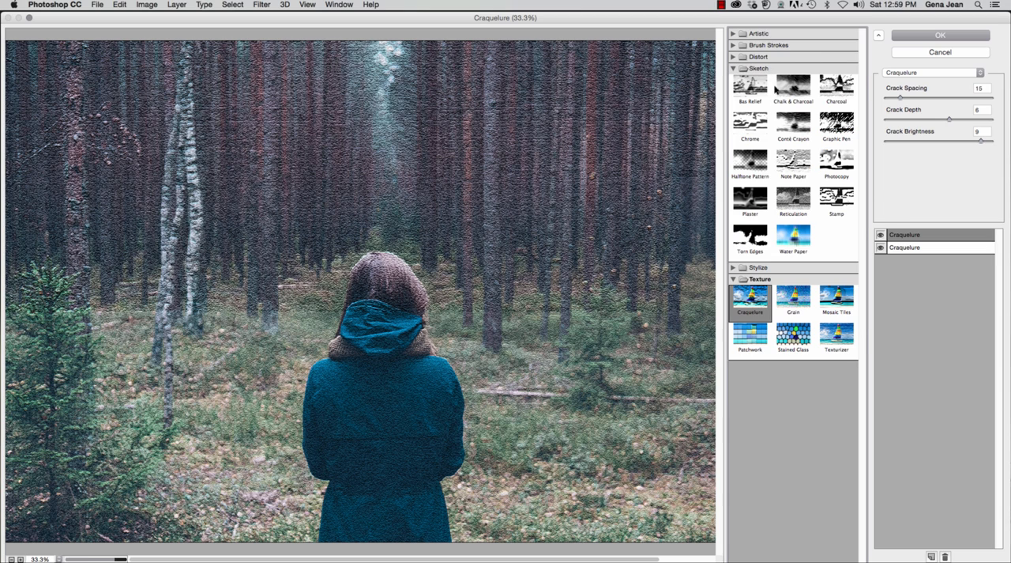
left_click(747, 46)
left_click(837, 103)
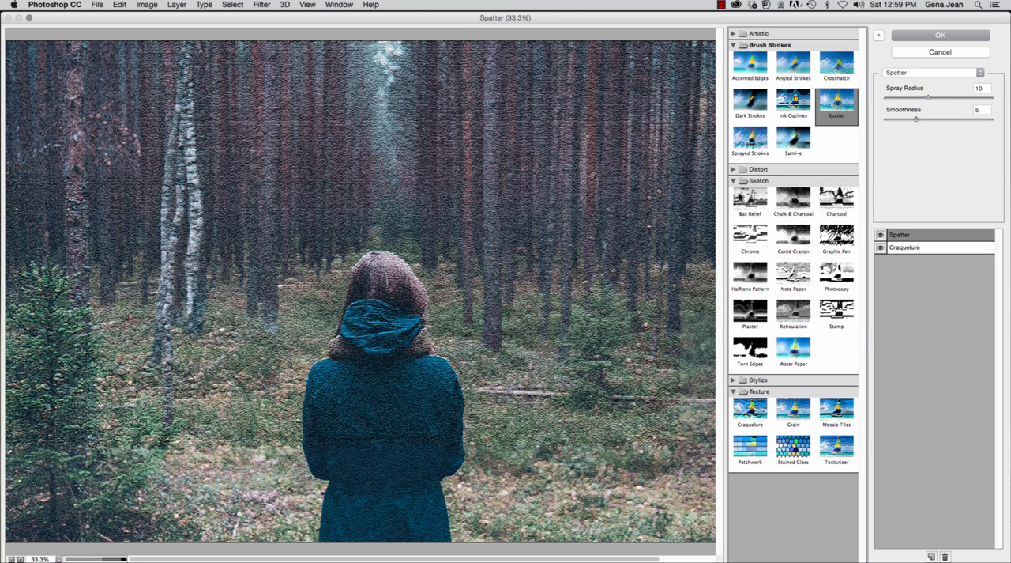
Step: Compare the Spatter and Craquelure effect layers, delete Craquelure and leave the Filter Gallery without applying anything
left_click(927, 251)
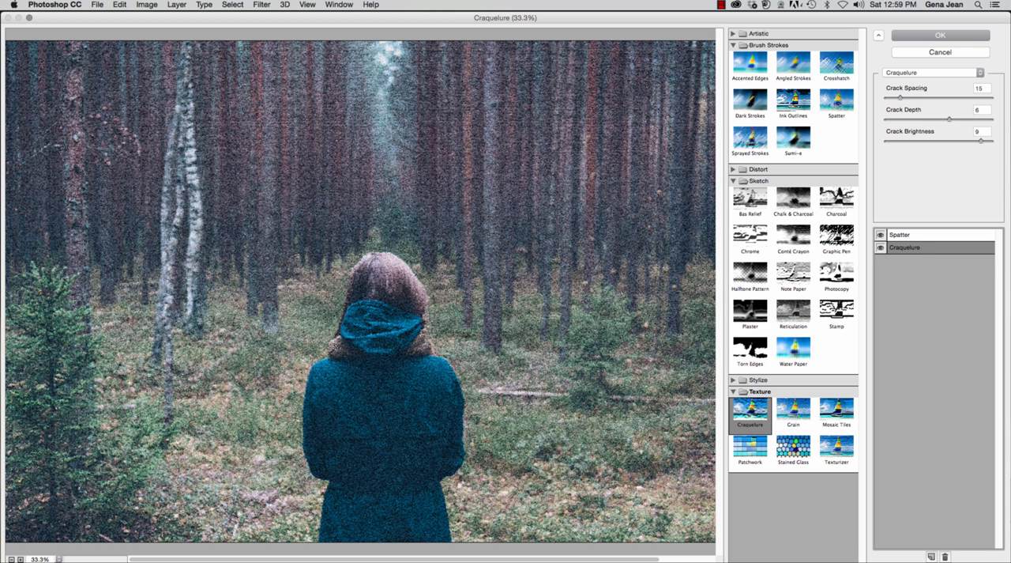
left_click(935, 235)
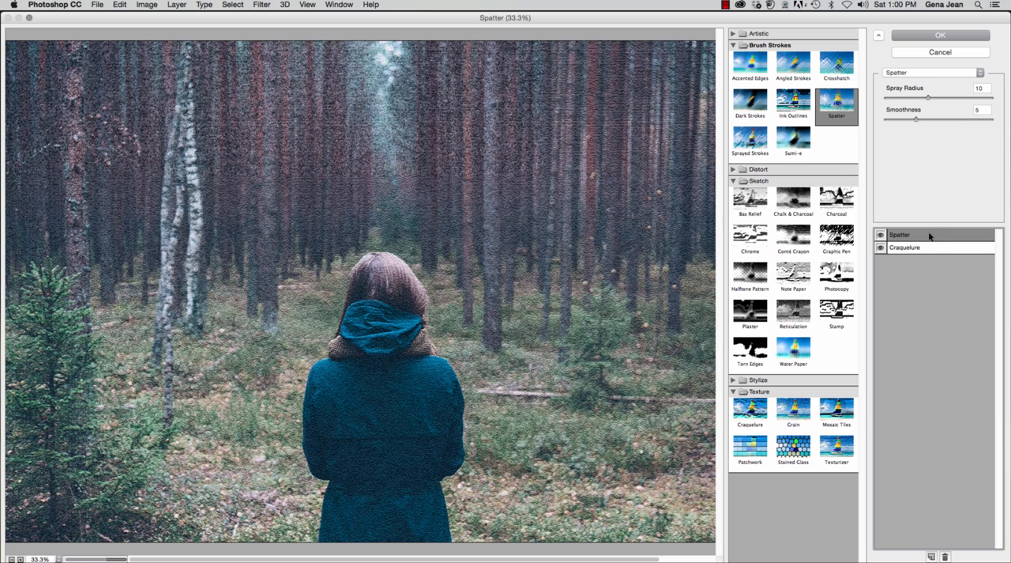
left_click(926, 246)
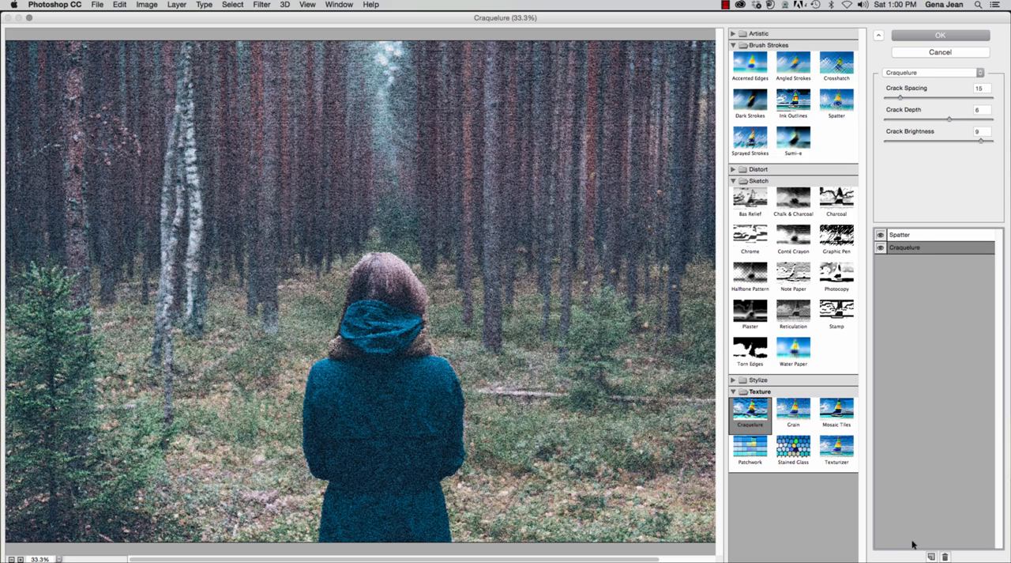
left_click(946, 557)
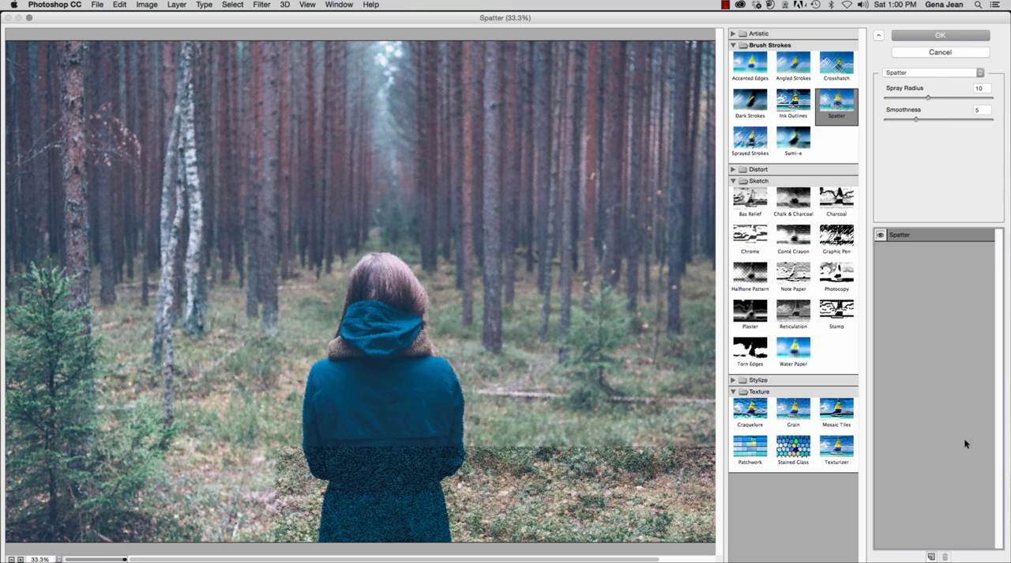
left_click(940, 52)
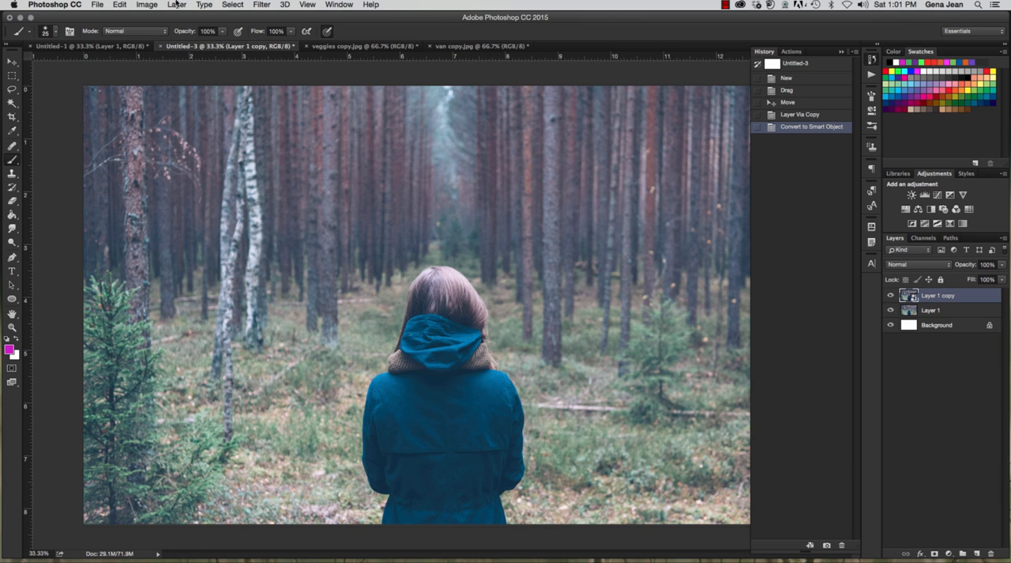
Step: Start a Field Blur on Layer 1 copy and reduce its blur to 7 px
left_click(265, 6)
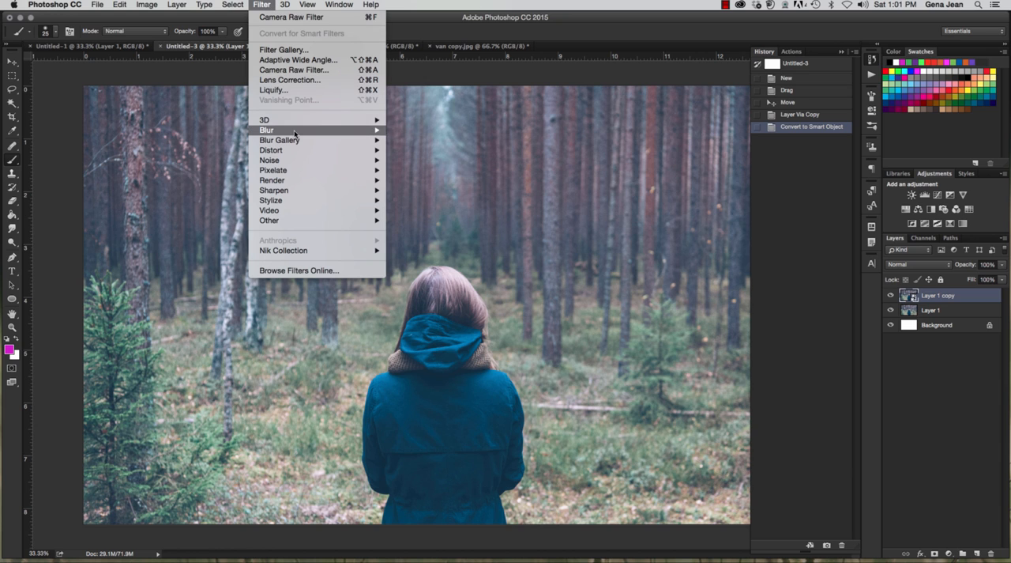
mouse_move(294, 133)
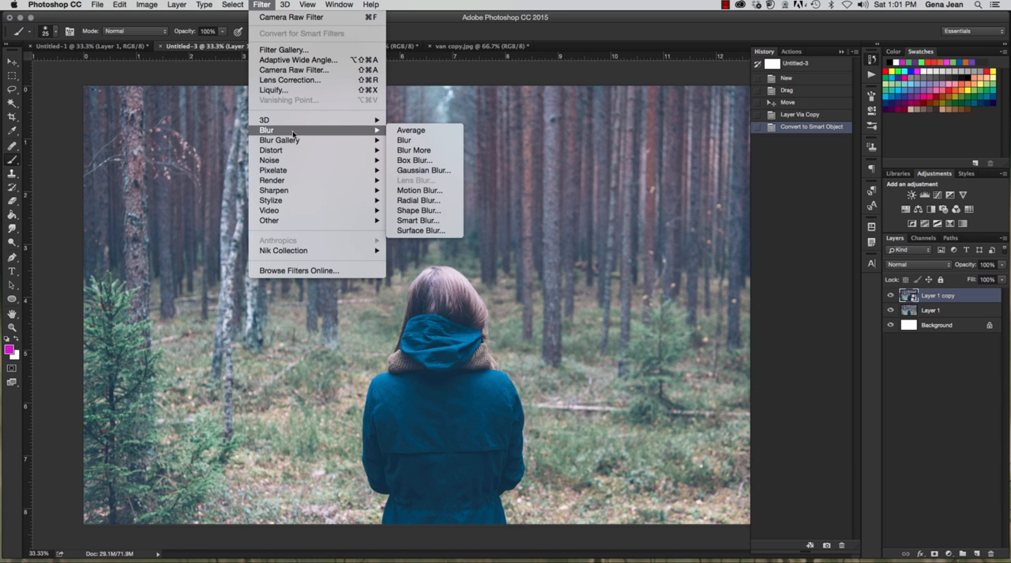
left_click(414, 139)
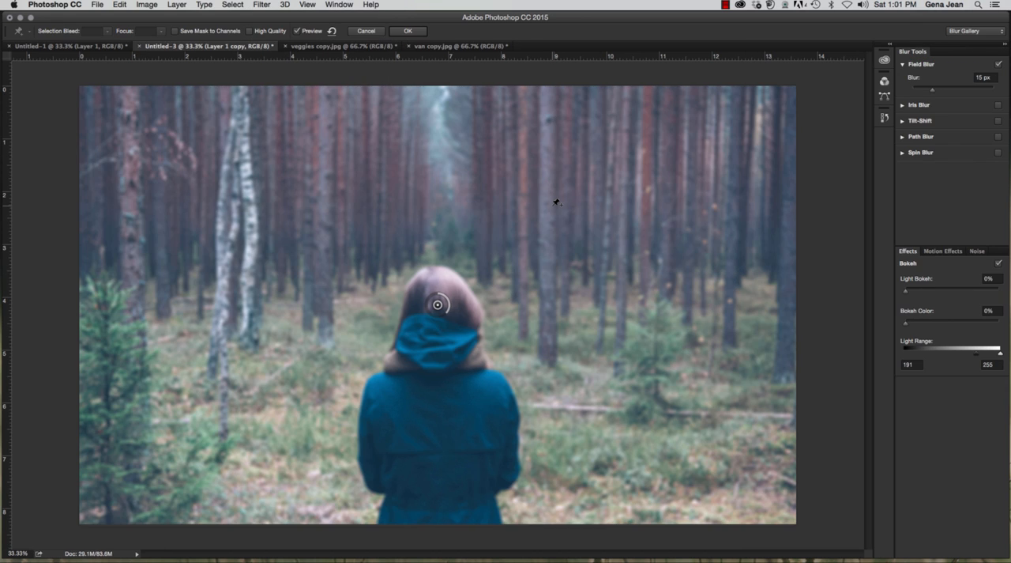
left_click_drag(447, 315, 459, 292)
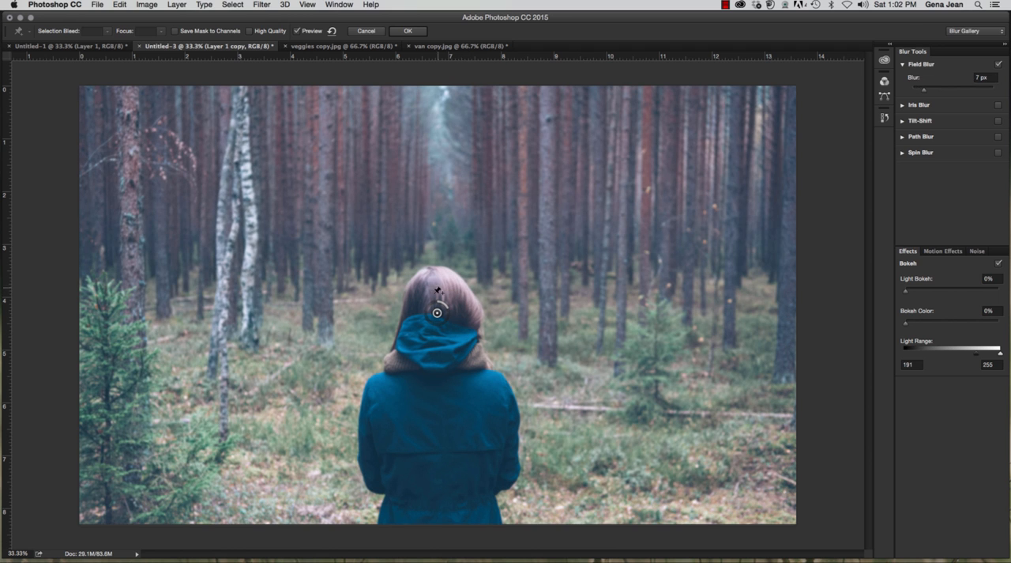
Step: Adjust the Field Blur amount and apply the filter to the smart object
mouse_move(928, 93)
left_mouse_down()
mouse_move(963, 94)
mouse_move(917, 95)
left_mouse_up()
left_click(984, 78)
left_click(998, 67)
left_click(583, 199)
left_click(411, 33)
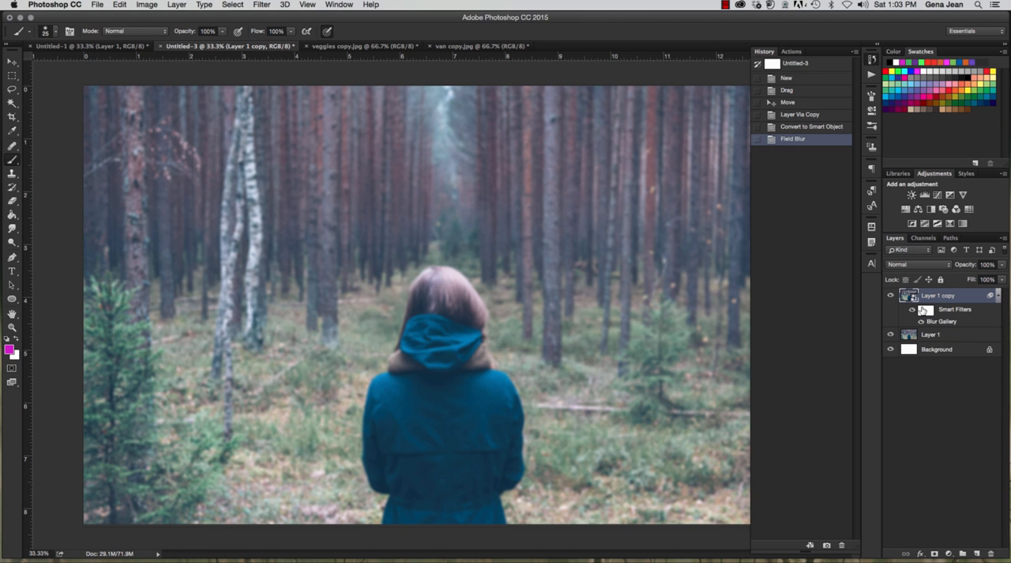
Step: Select the smart filter mask and paint black over the woman's coat with a 150 px brush to remove the blur
left_click(925, 310)
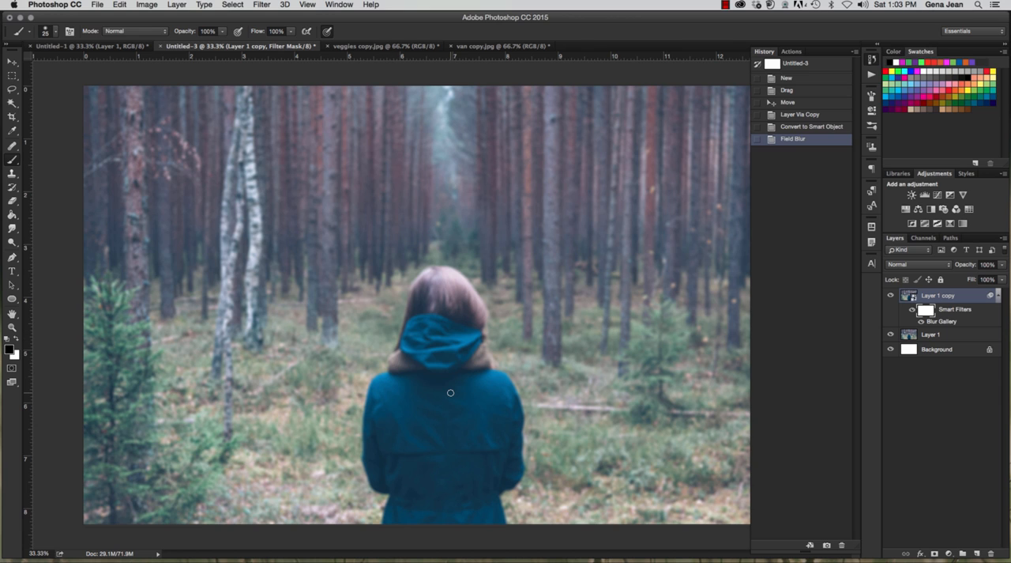
key("bracketright")
key("bracketright")
key("bracketright")
key("bracketright")
left_click_drag(390, 413, 390, 425)
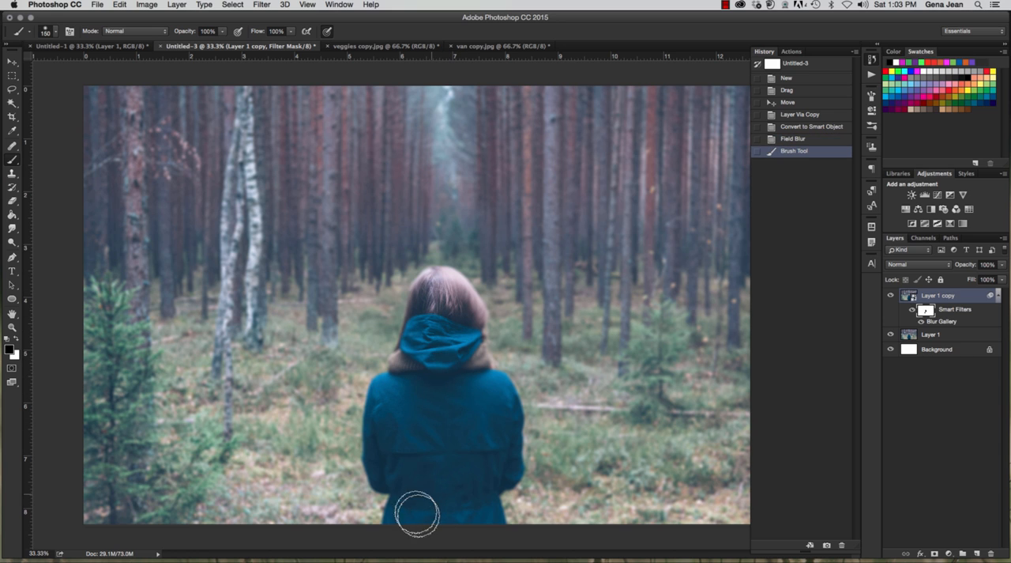
left_click_drag(486, 435, 480, 395)
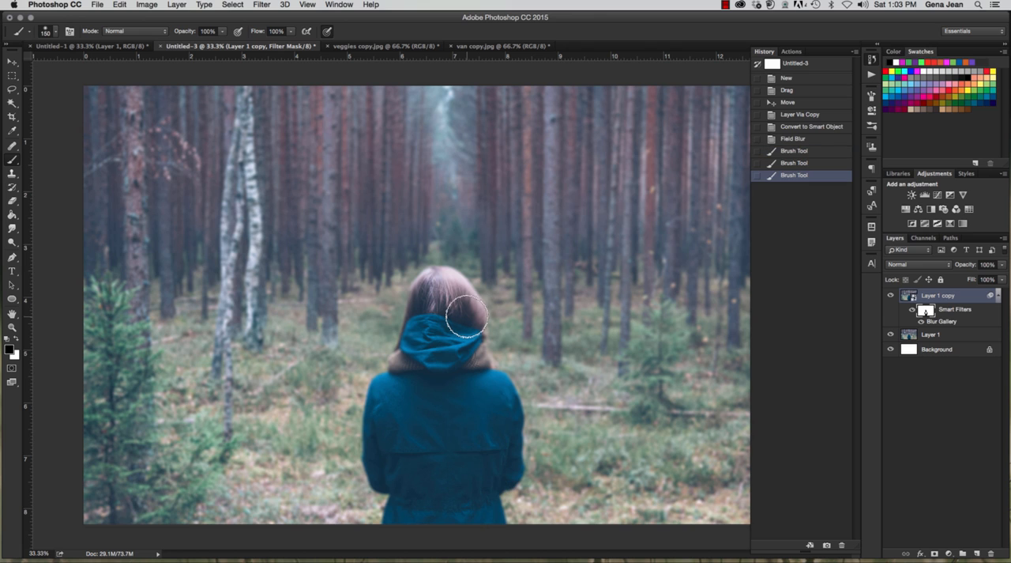
Step: Reduce the brush to 90 px and mask the blur off the coat's right side and the foreground ground strip
key("bracketleft")
key("bracketleft")
key("bracketleft")
left_click(495, 429)
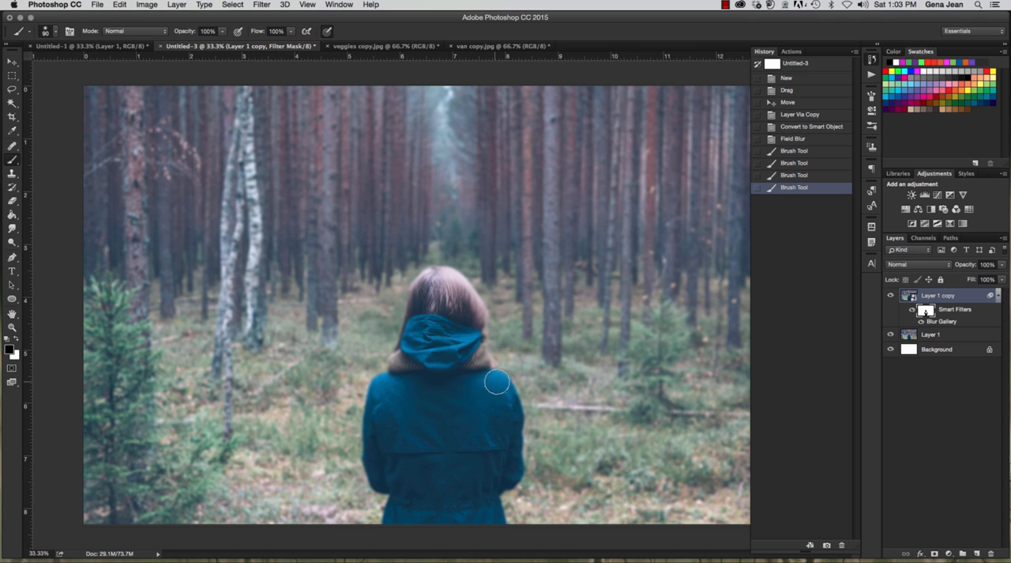
left_click_drag(512, 468, 504, 522)
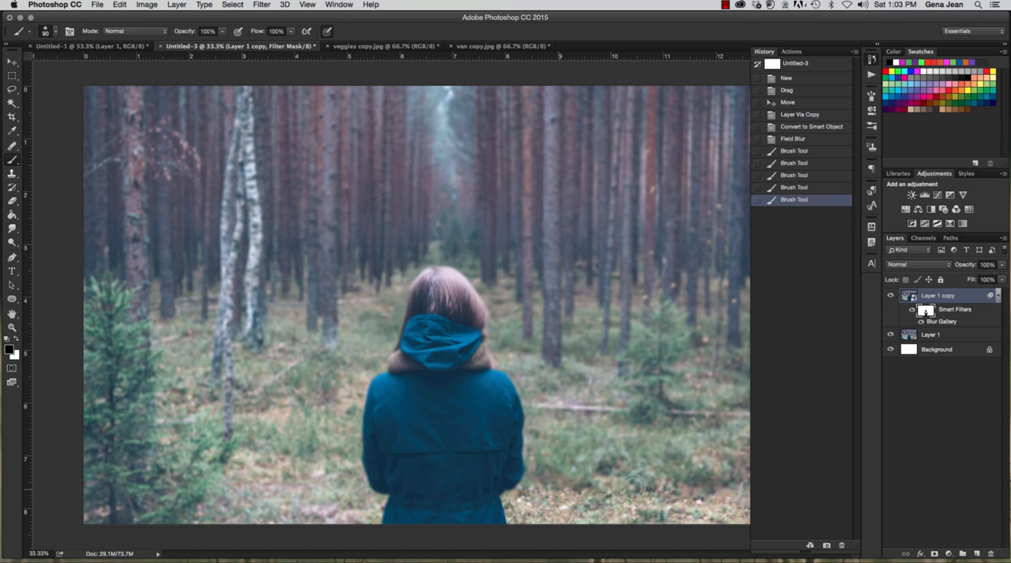
left_click(726, 497)
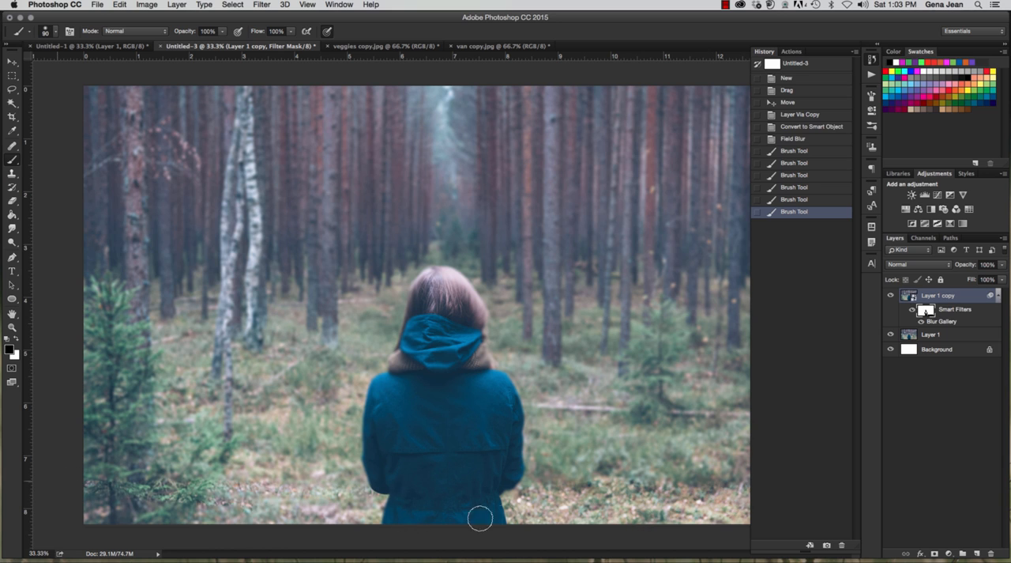
left_click(452, 481)
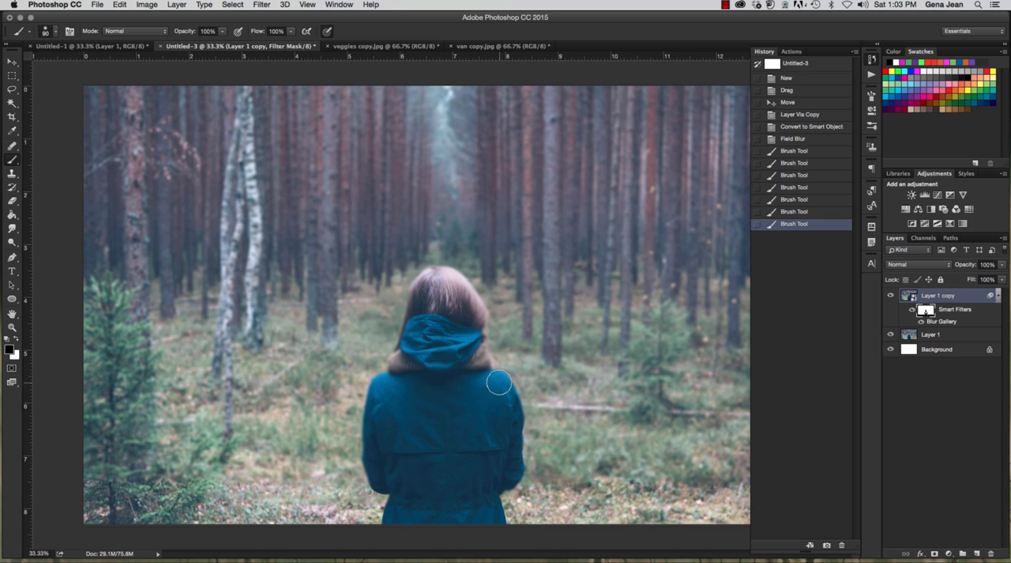
Step: Paint black on the filter mask over the woman's hair, hood and coat edges to sharpen them
mouse_move(478, 318)
left_mouse_down()
mouse_move(477, 351)
mouse_move(480, 322)
left_mouse_up()
mouse_move(481, 322)
left_mouse_down()
mouse_move(461, 288)
mouse_move(415, 317)
left_mouse_up()
mouse_move(370, 423)
left_mouse_down()
mouse_move(388, 514)
mouse_move(372, 522)
mouse_move(447, 524)
left_mouse_up()
mouse_move(448, 464)
left_mouse_down()
mouse_move(450, 406)
mouse_move(445, 415)
left_mouse_up()
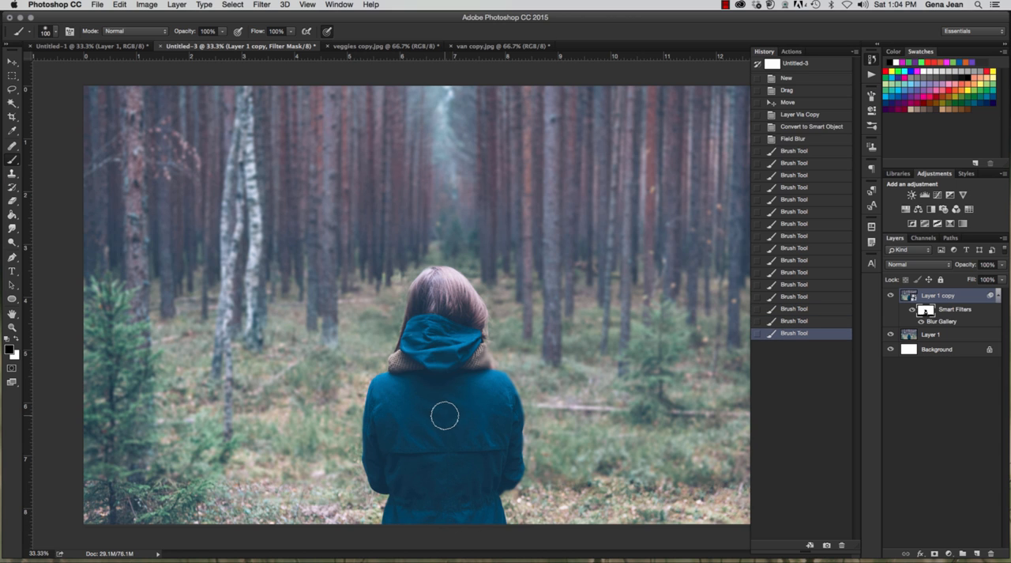
Step: Enlarge the brush to 175 px and mask the blur off the remaining coat and collar areas
key("bracketright")
key("bracketright")
key("bracketright")
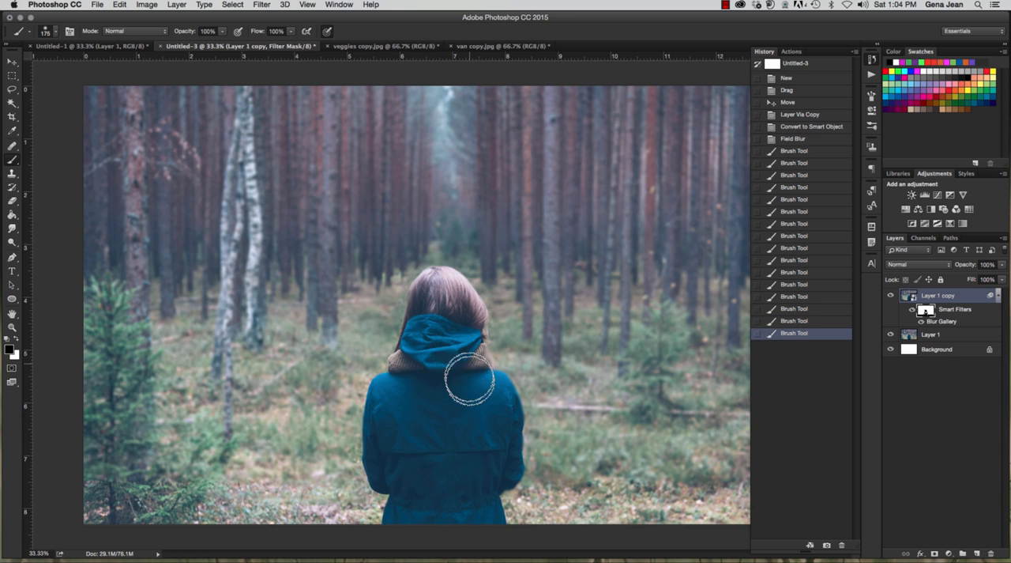
mouse_move(470, 379)
left_mouse_down()
mouse_move(493, 479)
mouse_move(485, 492)
mouse_move(479, 394)
mouse_move(496, 455)
mouse_move(492, 468)
mouse_move(460, 376)
mouse_move(445, 433)
left_mouse_up()
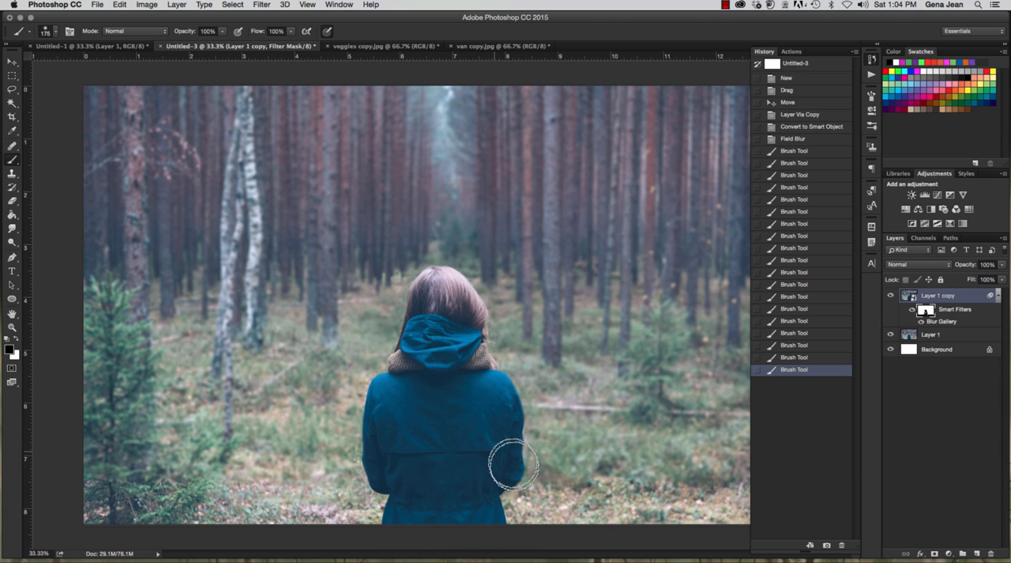
mouse_move(514, 463)
left_mouse_down()
mouse_move(518, 434)
mouse_move(472, 368)
left_mouse_up()
Step: Paint white on the filter mask with an 80 px brush to restore the blur beside the woman's left shoulder and arm
key("bracketleft")
key("bracketleft")
key("bracketleft")
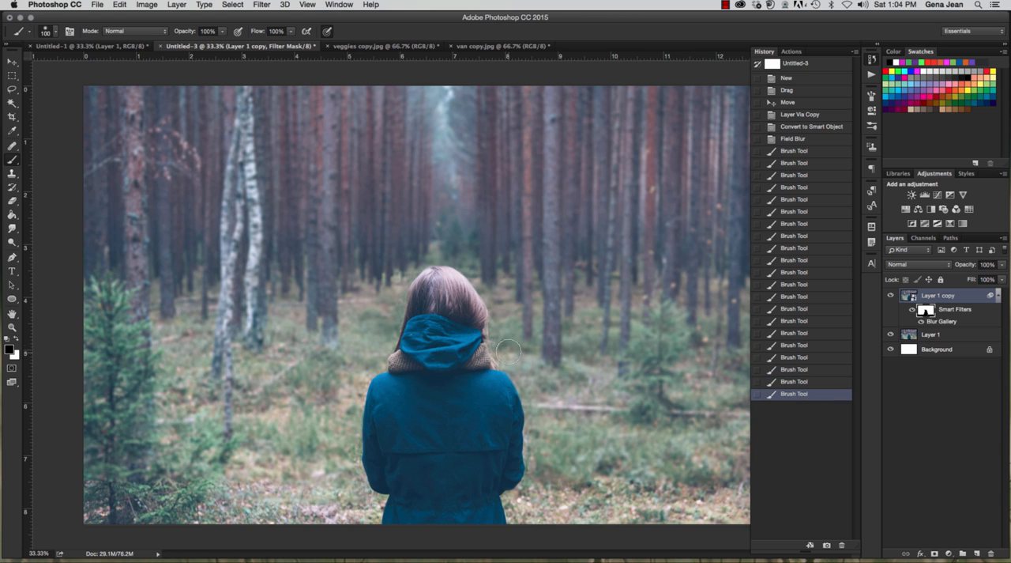
key("x")
left_click_drag(379, 353, 376, 359)
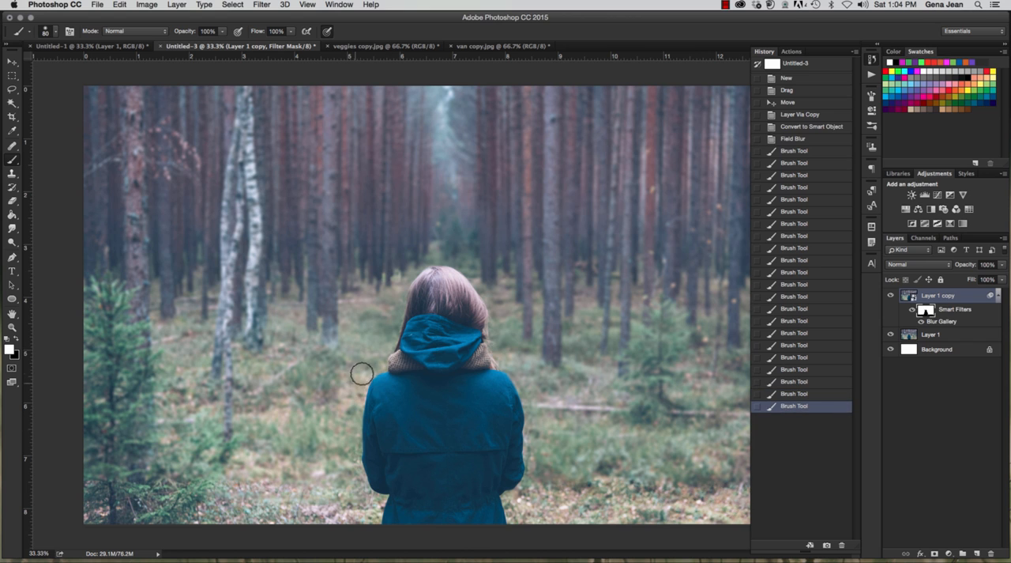
mouse_move(358, 376)
left_mouse_down()
mouse_move(369, 360)
mouse_move(350, 429)
mouse_move(341, 428)
mouse_move(356, 474)
left_mouse_up()
mouse_move(356, 442)
left_mouse_down()
mouse_move(357, 473)
mouse_move(372, 466)
mouse_move(360, 467)
mouse_move(371, 493)
left_mouse_up()
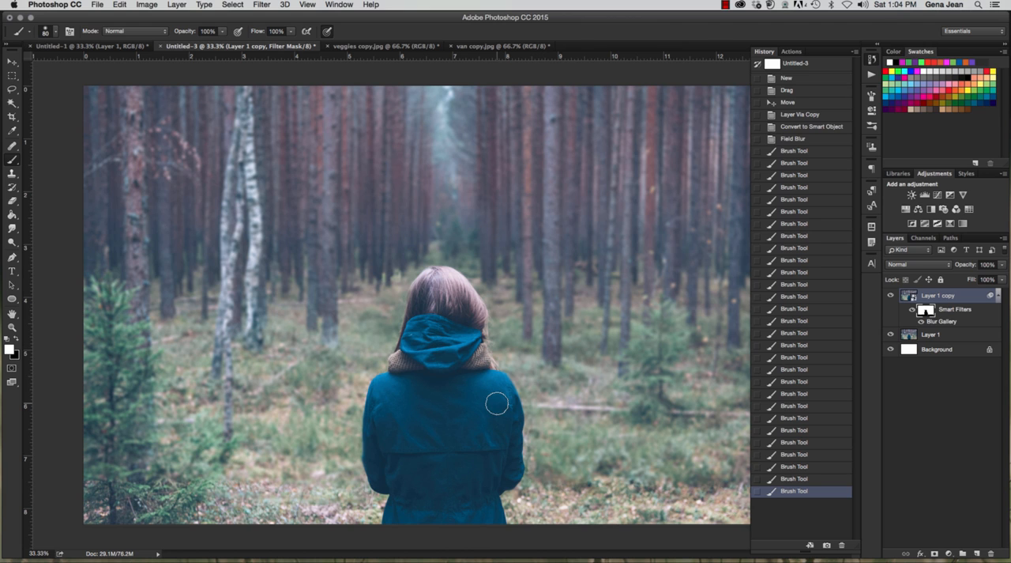
Step: Select the whole woman, including hair, hood and coat, with the Quick Selection tool
left_click(15, 104)
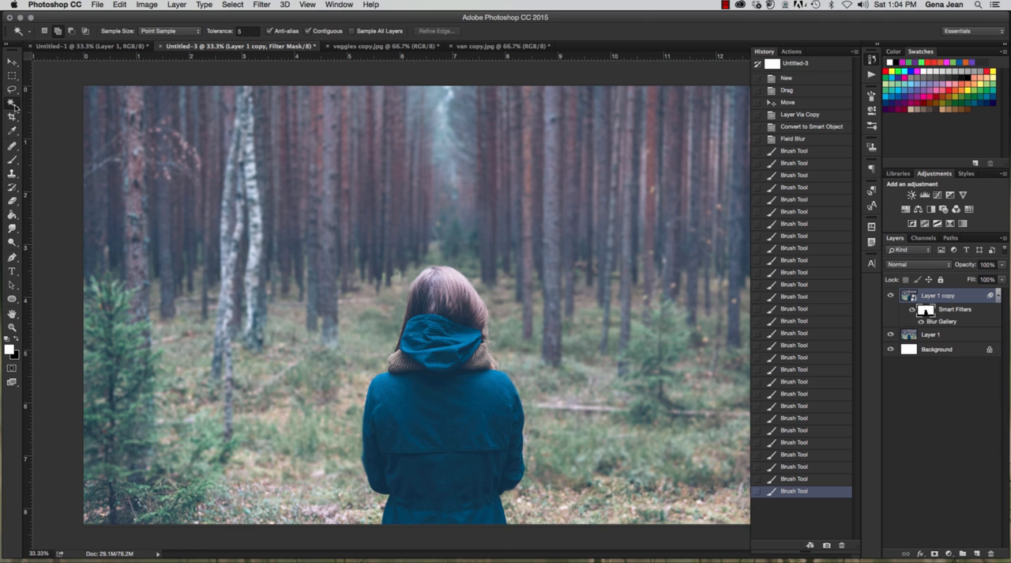
left_click(46, 102)
mouse_move(439, 288)
left_mouse_down()
mouse_move(467, 323)
mouse_move(454, 372)
mouse_move(496, 439)
left_mouse_up()
left_click(495, 438)
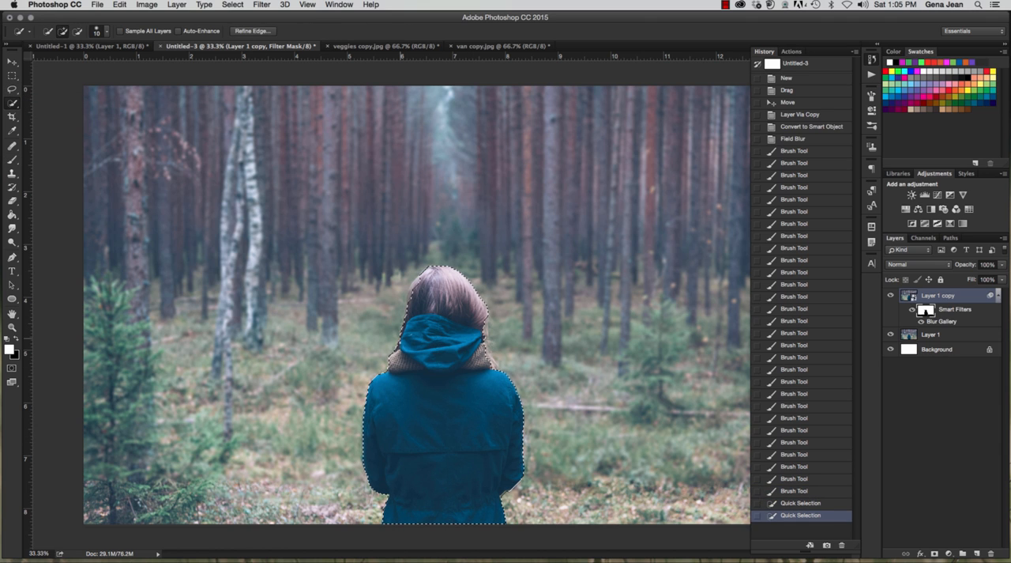
left_click(414, 320)
left_click(468, 369)
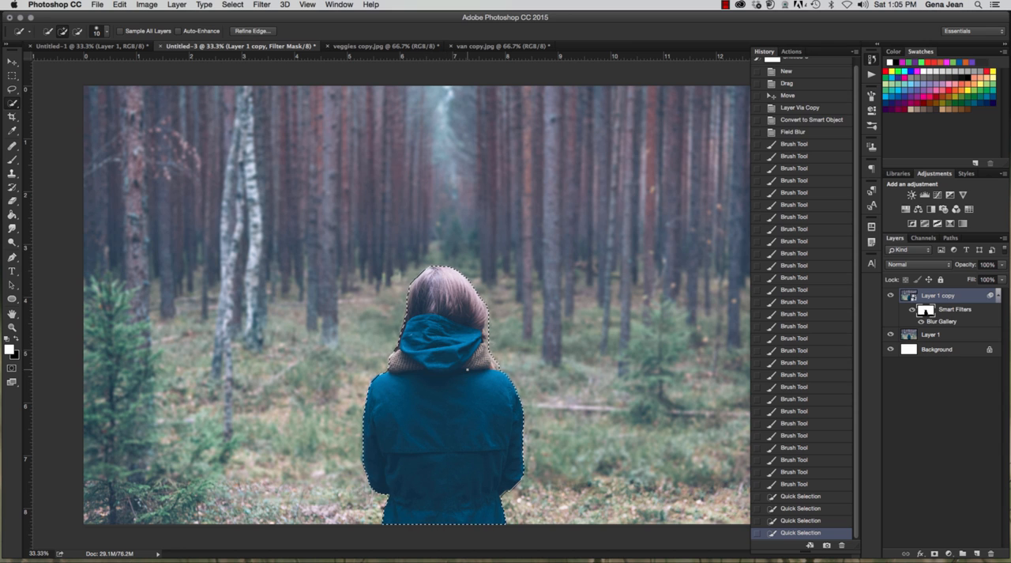
Step: Paint black on the filter mask inside the selection around the lower coat and right sleeve, using a 200 px brush
key("b")
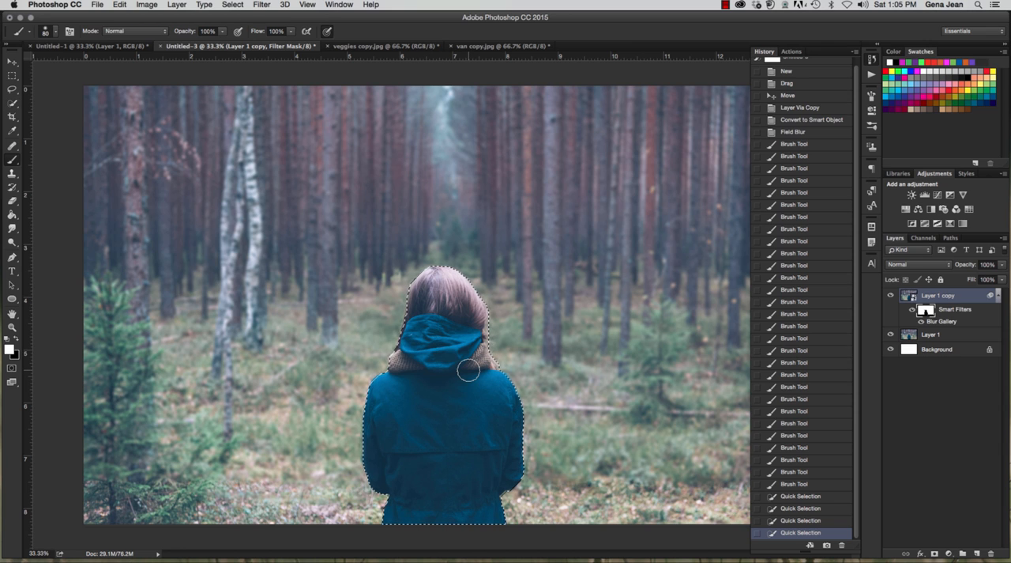
key("x")
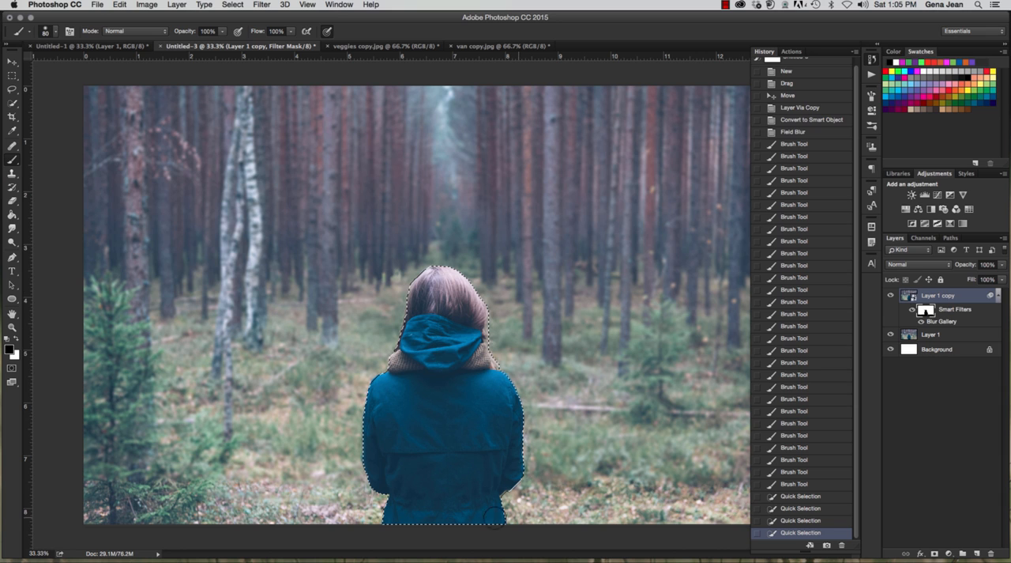
left_click_drag(482, 478, 481, 456)
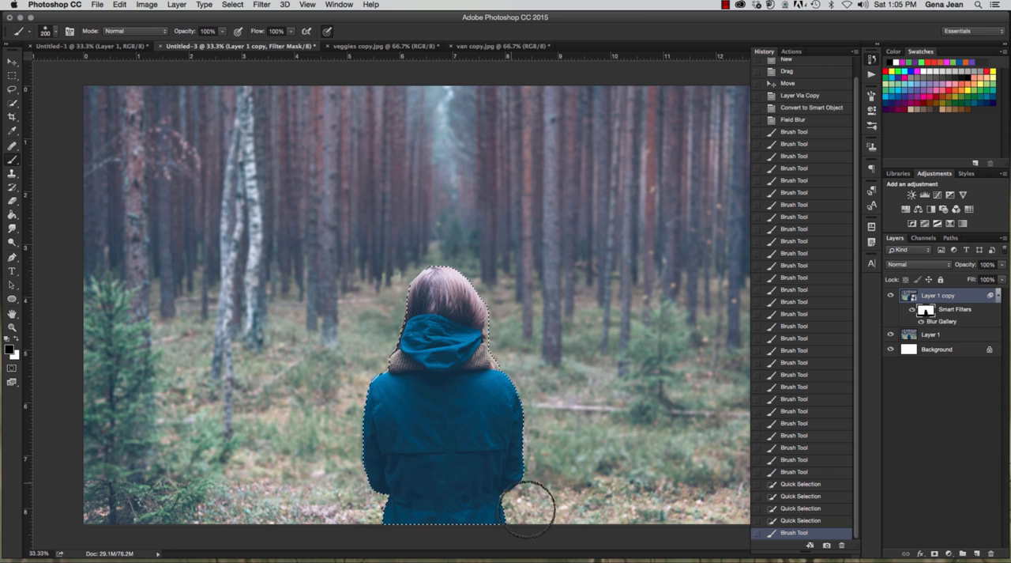
left_click_drag(527, 510, 515, 488)
Step: Refine the selection along both sleeves, paint black over the rest of the woman on the mask, and deselect
key("w")
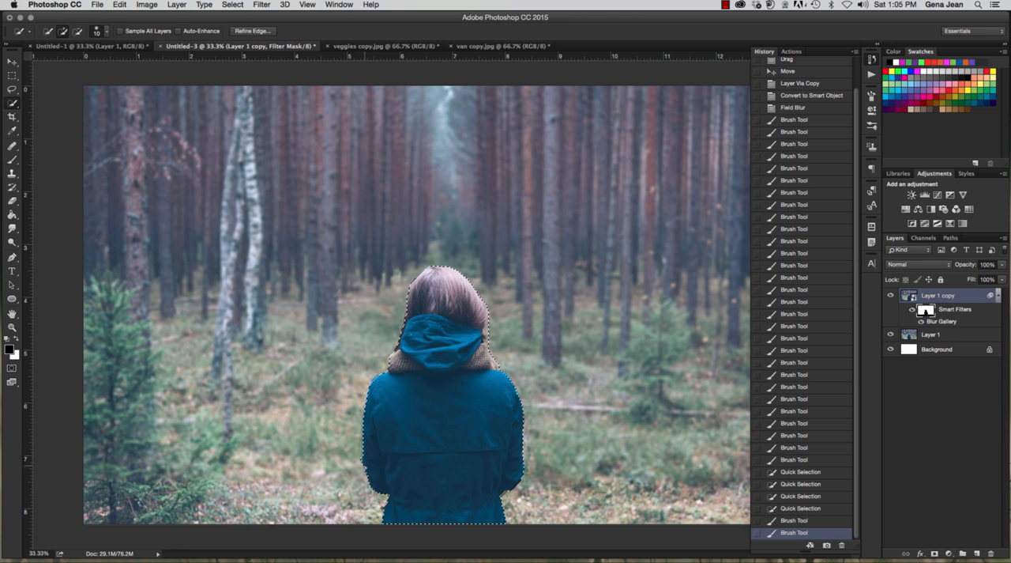
left_click_drag(521, 481, 508, 490)
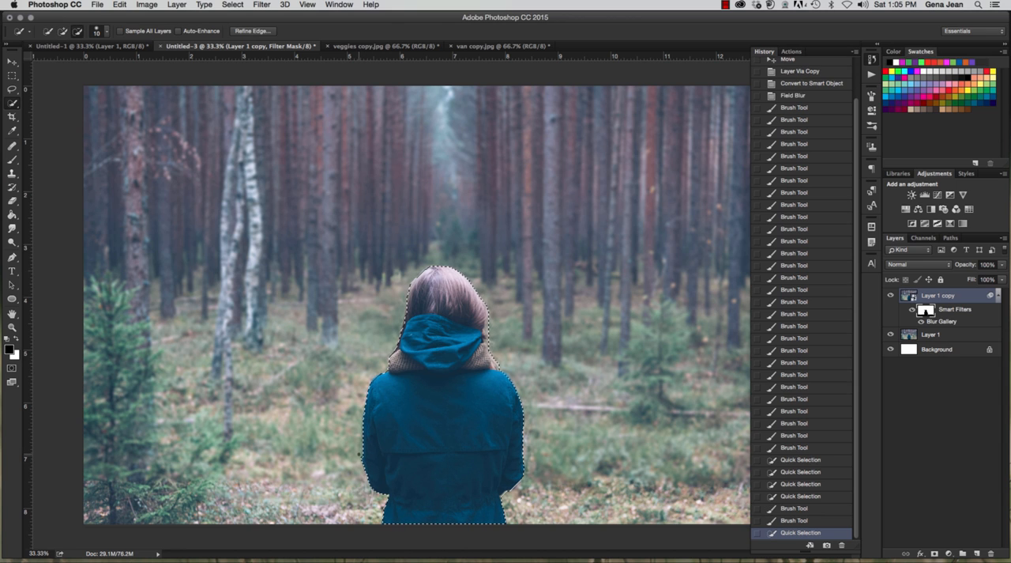
left_click(361, 458, "alt")
key("b")
mouse_move(367, 451)
left_mouse_down()
mouse_move(369, 434)
mouse_move(373, 464)
left_mouse_up()
mouse_move(425, 347)
left_mouse_down()
mouse_move(407, 407)
mouse_move(427, 434)
left_mouse_up()
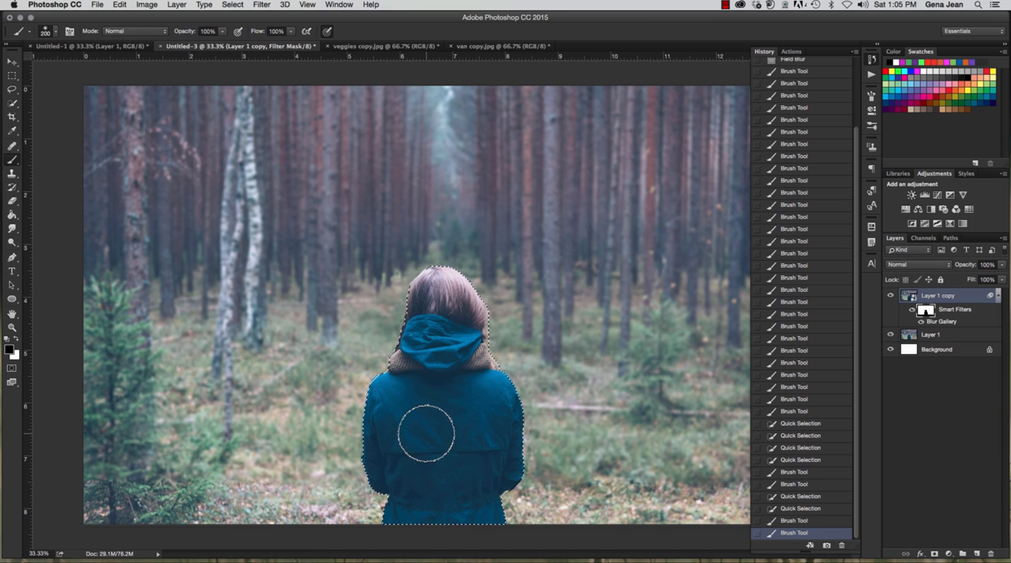
key("super+d")
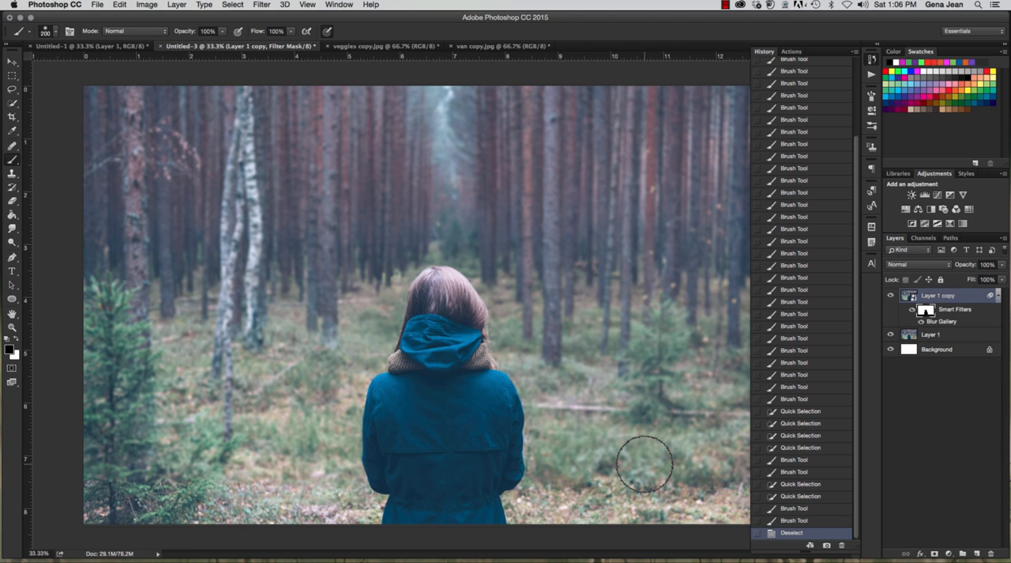
Step: Lower the brush opacity to 49% and paint black on the mask over the foreground ground to partly reduce its blur
key("x")
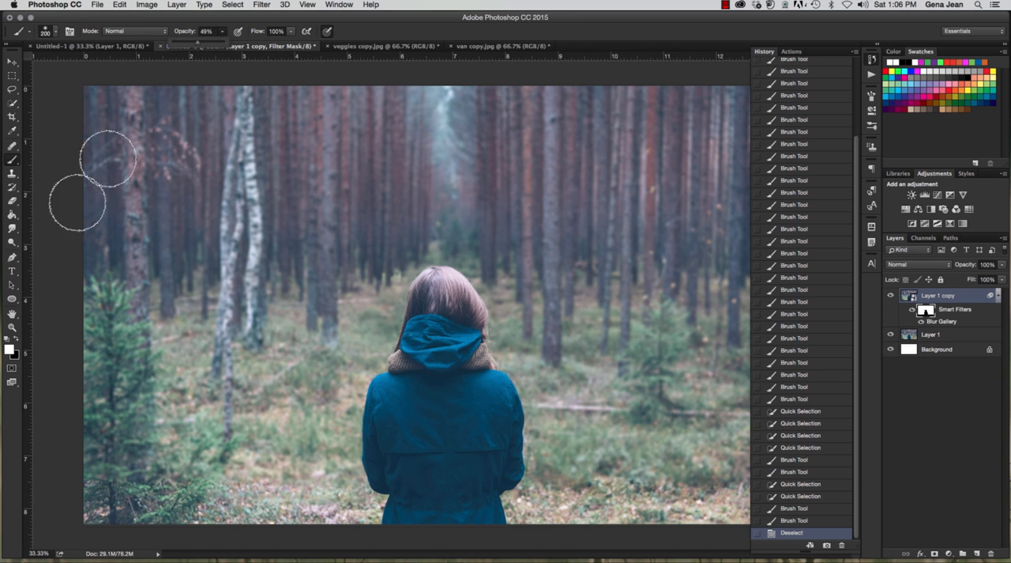
key("x")
left_click_drag(94, 472, 445, 480)
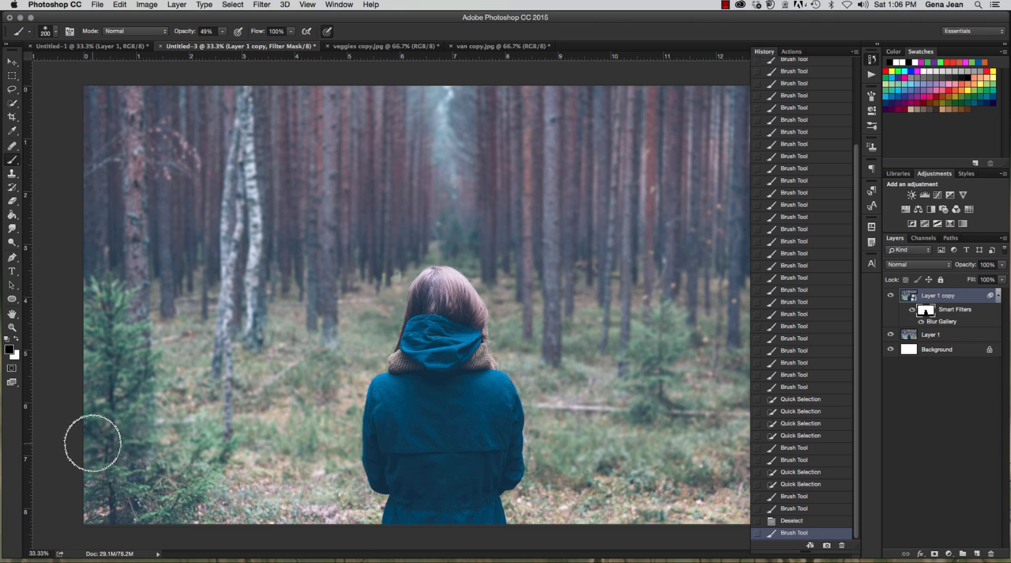
Step: Lower the brush opacity to 34% and paint black on the filter mask over the foreground ground on both sides of the woman
left_click_drag(94, 440, 76, 483)
mouse_move(573, 472)
left_mouse_down()
mouse_move(542, 454)
mouse_move(593, 452)
left_mouse_up()
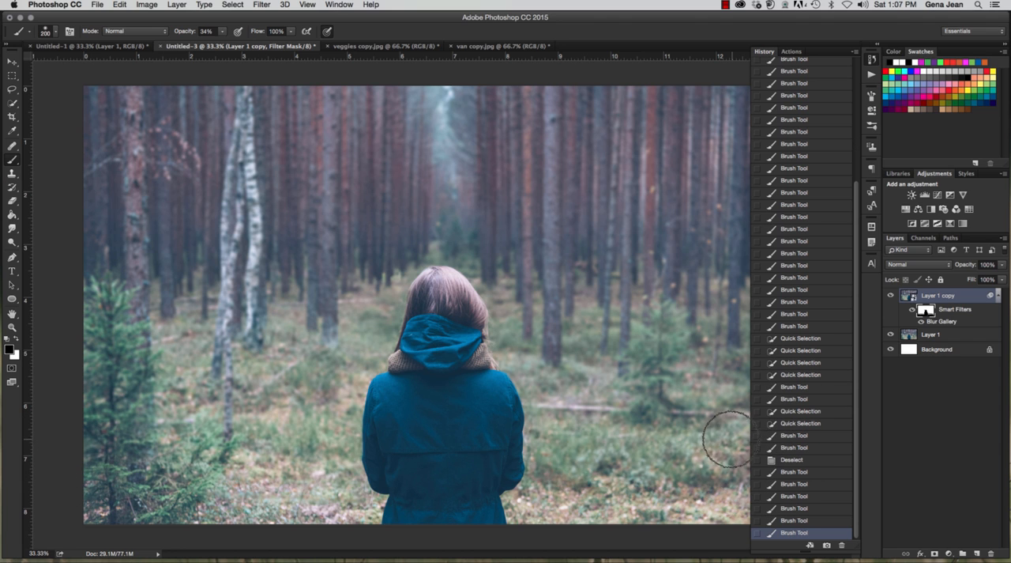
left_click_drag(730, 439, 714, 466)
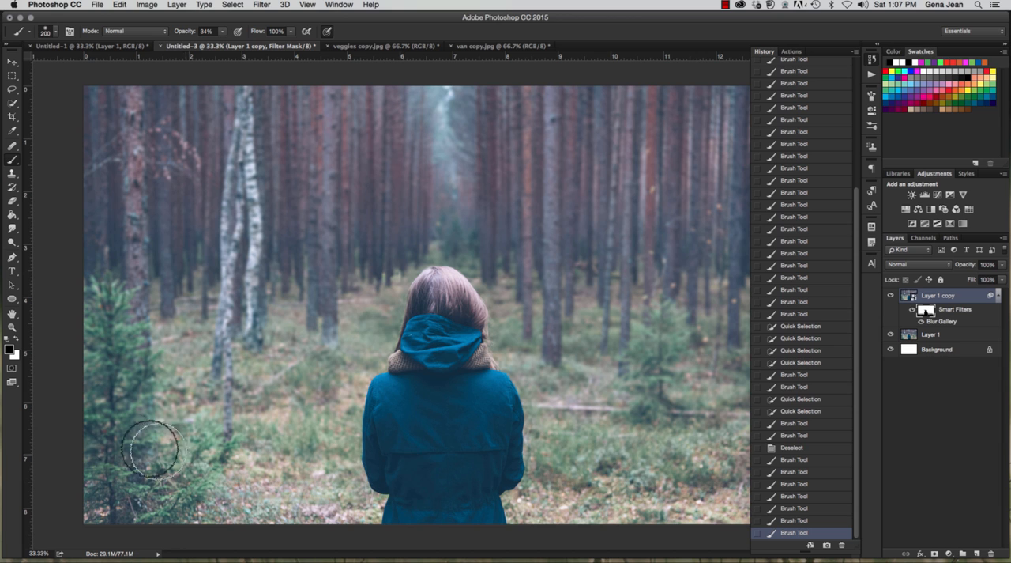
left_click_drag(756, 452, 751, 456)
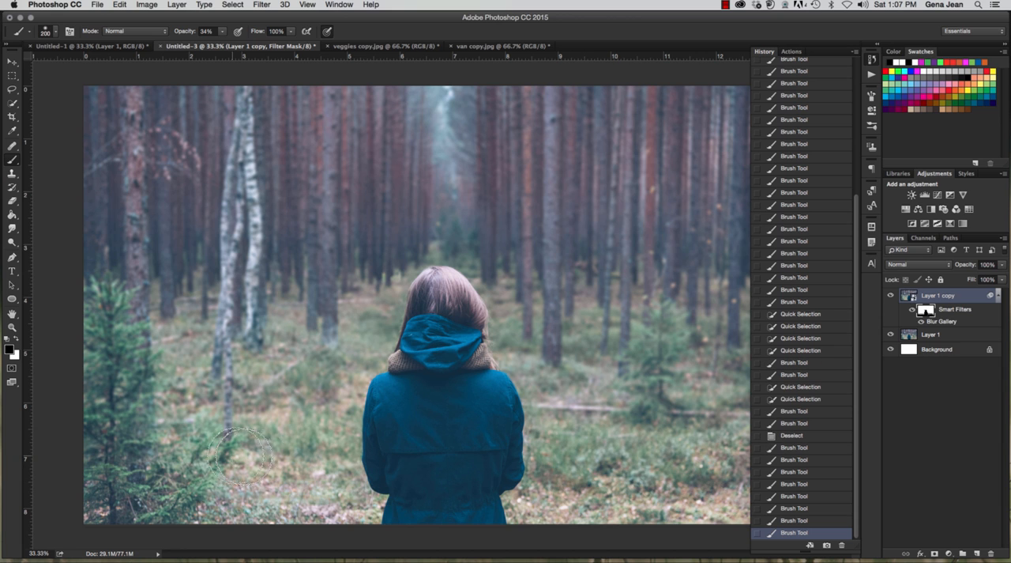
left_click_drag(81, 456, 92, 496)
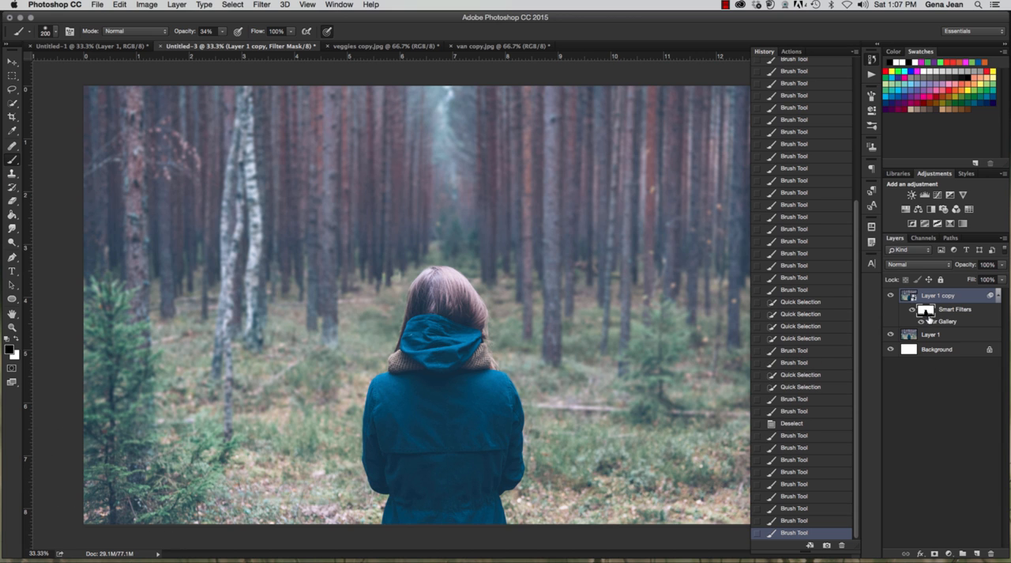
Step: Paint white at 11% brush opacity over the foreground on both sides of the mask to bring back a little blur
left_click(16, 338)
key("1")
key("1")
left_click_drag(102, 463, 130, 464)
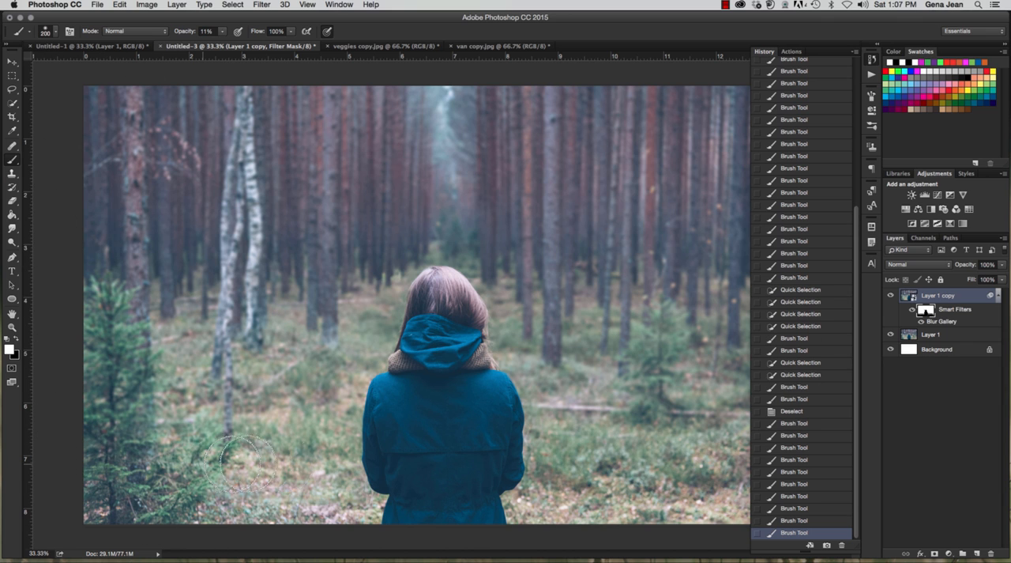
left_click_drag(240, 463, 4, 457)
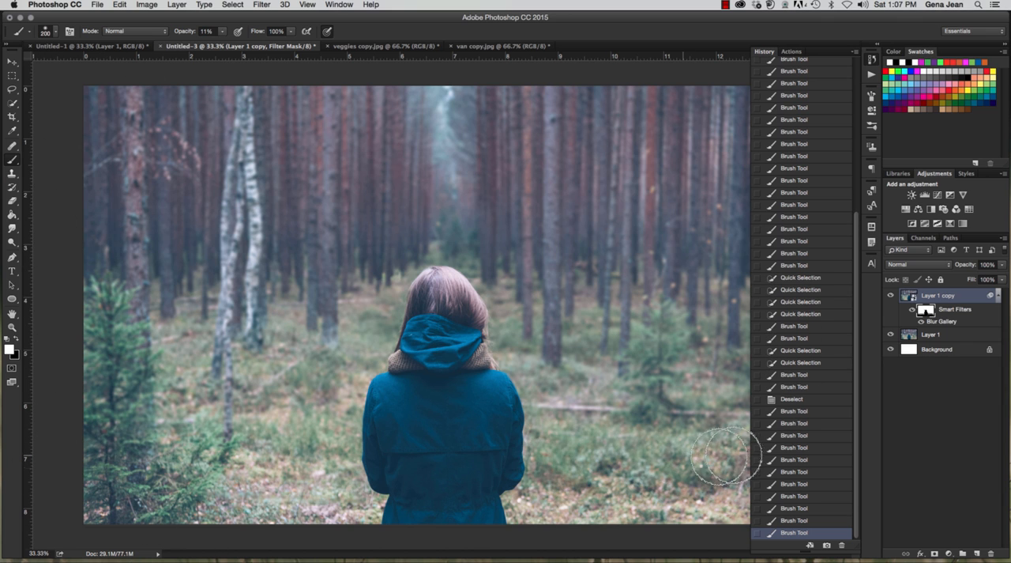
mouse_move(752, 456)
left_mouse_down()
mouse_move(666, 471)
mouse_move(555, 458)
left_mouse_up()
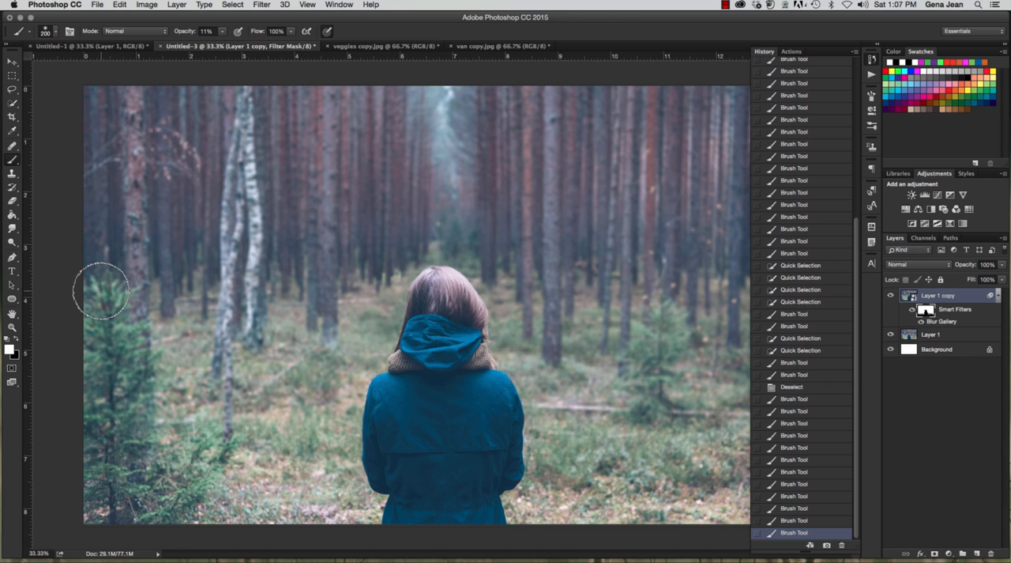
Step: Paint black on the mask over the small fir tree at the photo's left edge, using a 175 px brush at 87% opacity
key("x")
key("bracketright")
key("bracketright")
key("bracketright")
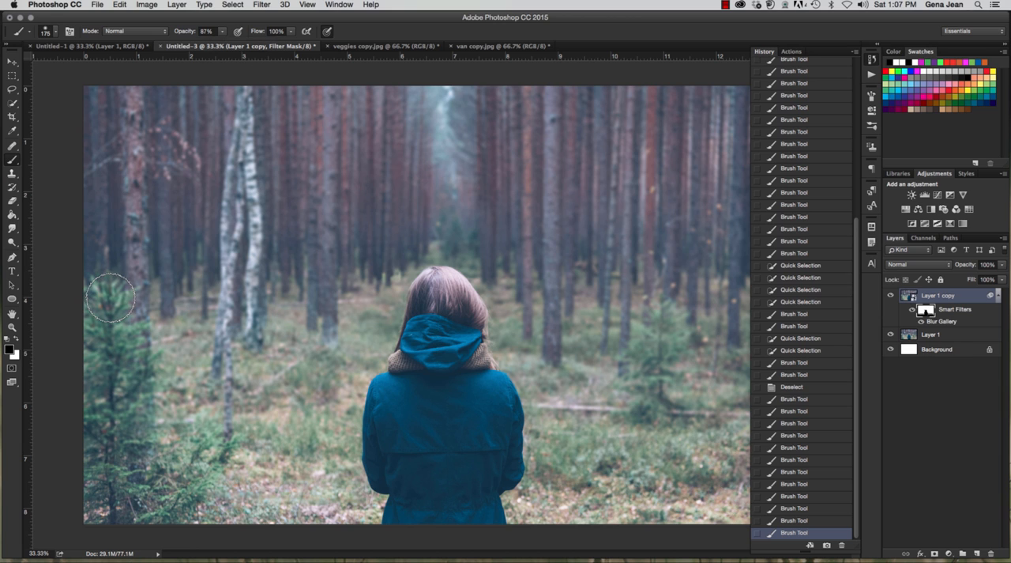
mouse_move(110, 298)
left_mouse_down()
mouse_move(112, 465)
mouse_move(85, 319)
mouse_move(110, 313)
mouse_move(139, 409)
mouse_move(141, 342)
mouse_move(129, 295)
mouse_move(105, 296)
mouse_move(99, 278)
mouse_move(156, 415)
mouse_move(130, 391)
mouse_move(125, 462)
mouse_move(148, 420)
mouse_move(175, 504)
mouse_move(184, 459)
mouse_move(215, 436)
mouse_move(212, 469)
mouse_move(169, 523)
mouse_move(168, 433)
mouse_move(195, 484)
left_mouse_up()
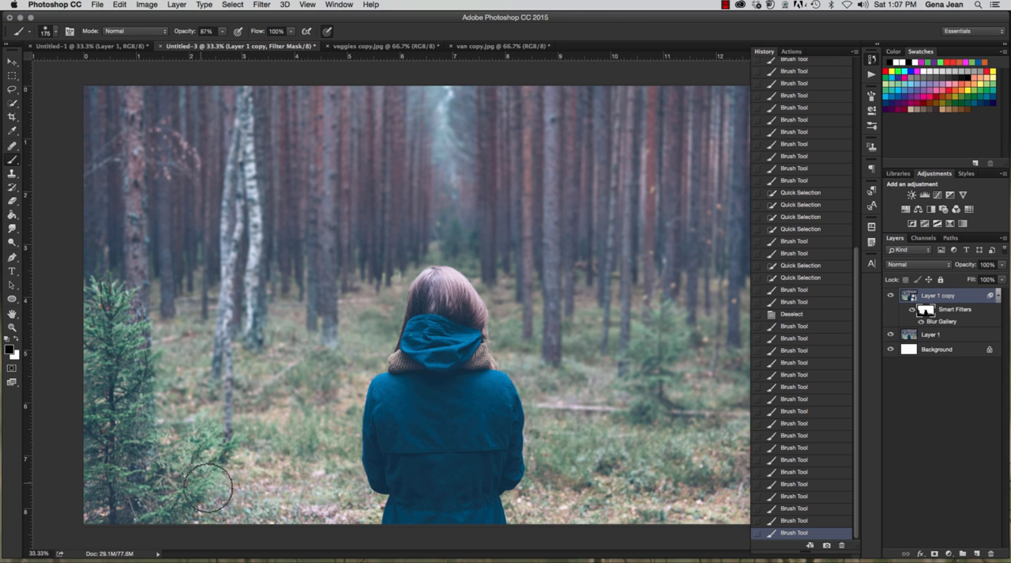
left_click(92, 353)
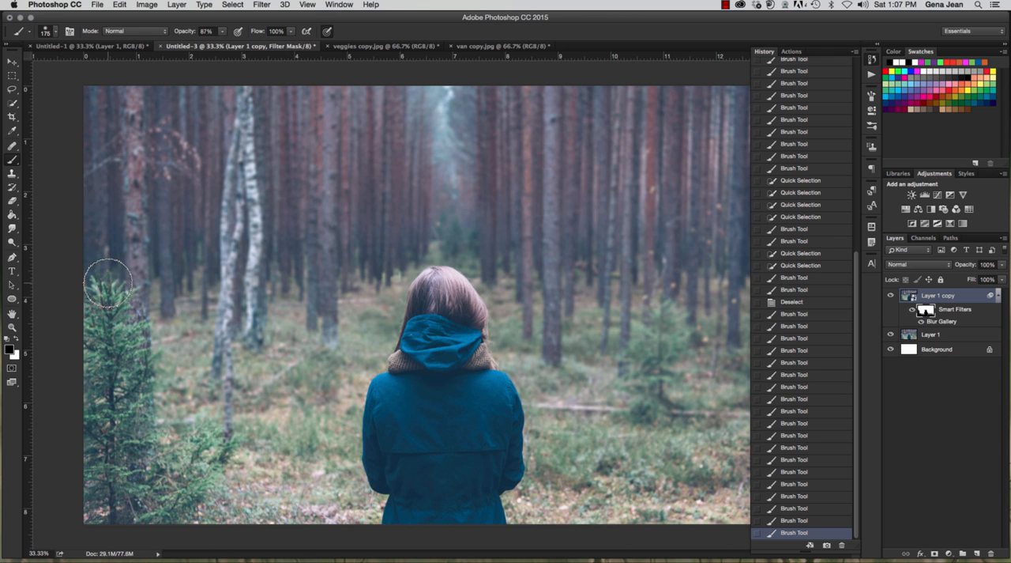
Step: Reduce the brush to 20 px and paint black on the mask over the fir tree's topmost branch tips
key("bracketleft")
key("bracketleft")
key("bracketleft")
key("bracketleft")
key("bracketleft")
left_click(107, 269)
left_click(118, 282)
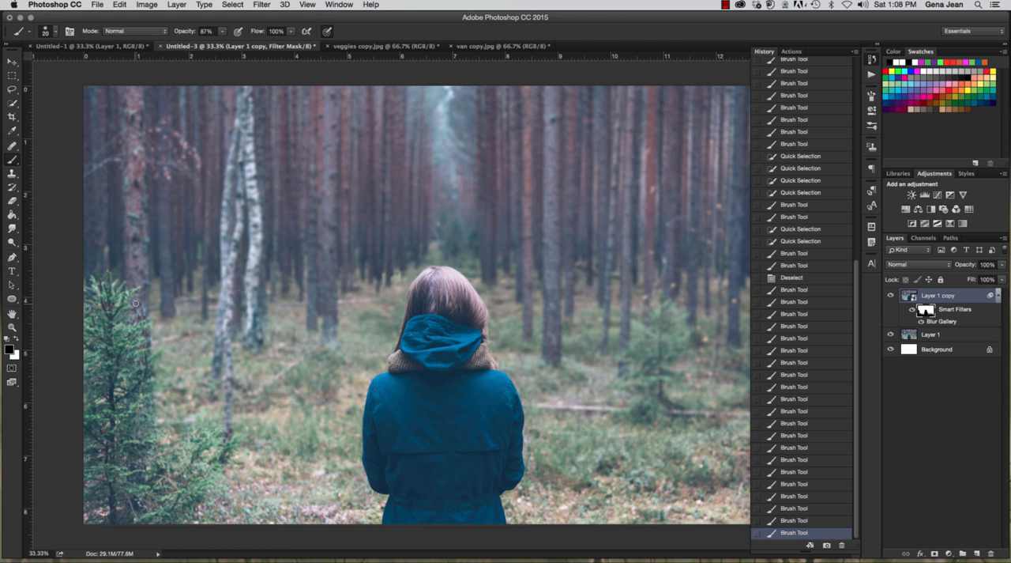
Step: Paint white on the mask along the fir tree's right edge and between its branches to restore the background blur
key("x")
left_click_drag(132, 307, 171, 307)
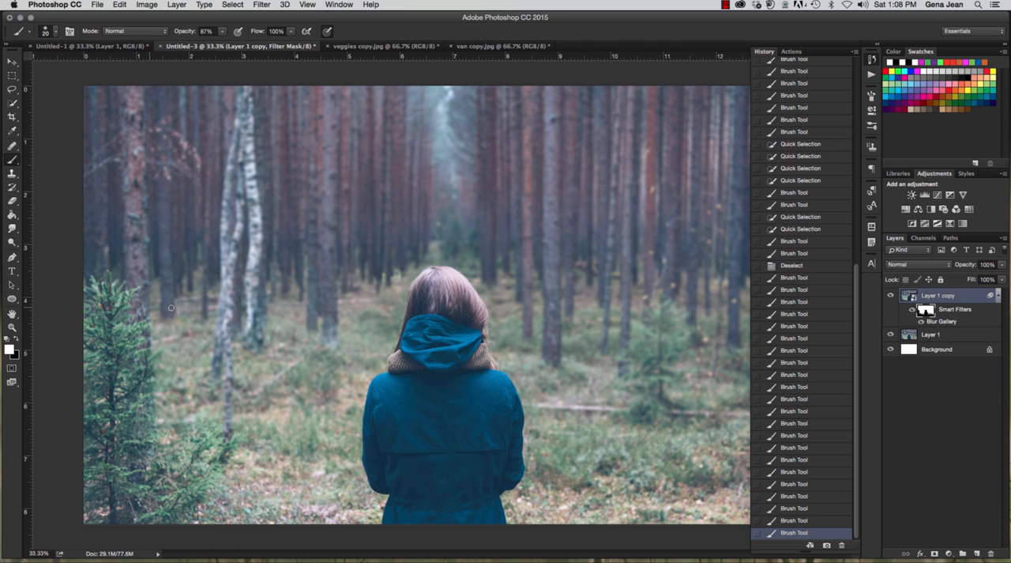
left_click(140, 319)
left_click(144, 322)
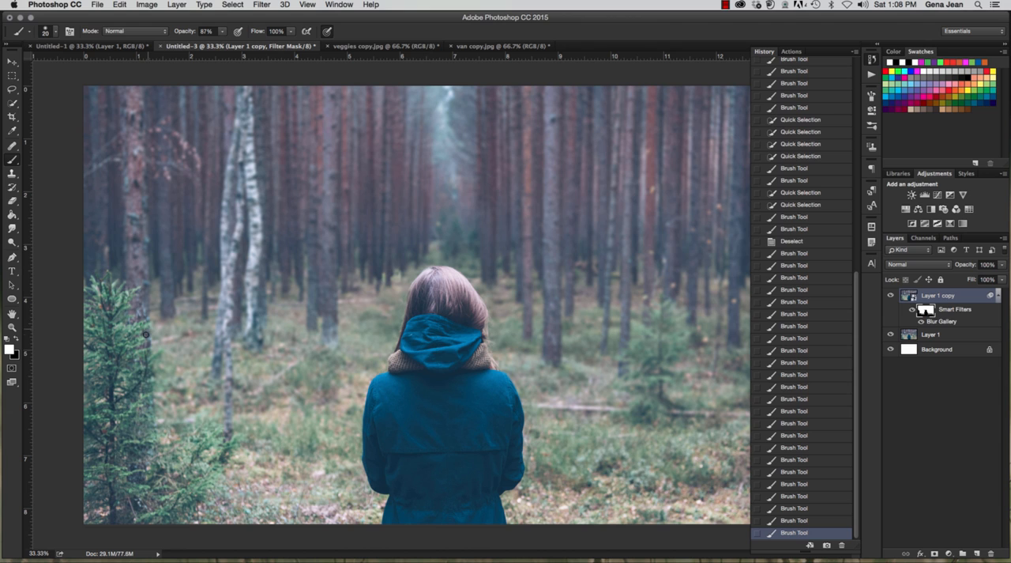
left_click(145, 335)
left_click(133, 365)
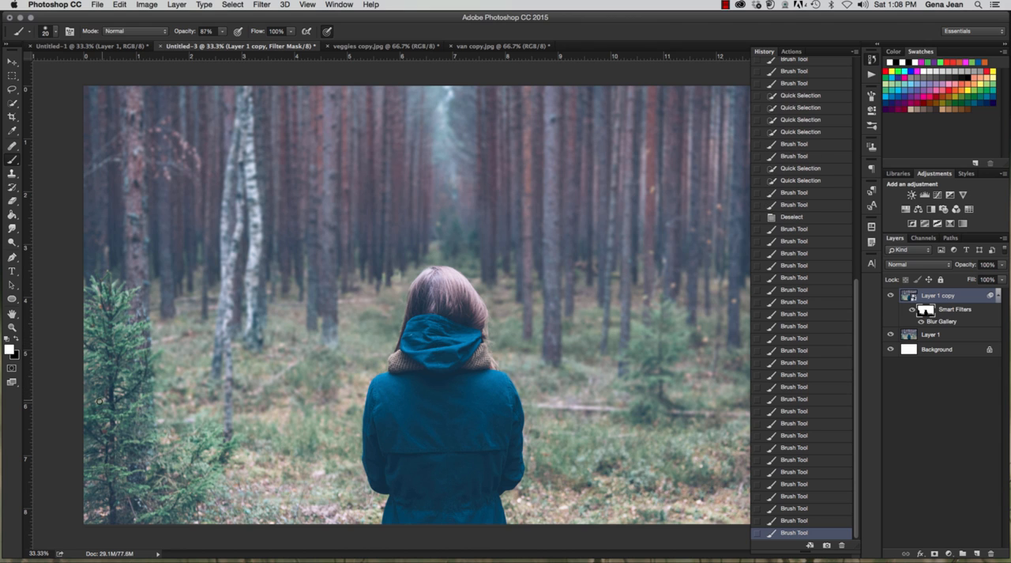
left_click(99, 401)
left_click(119, 393)
left_click(118, 388)
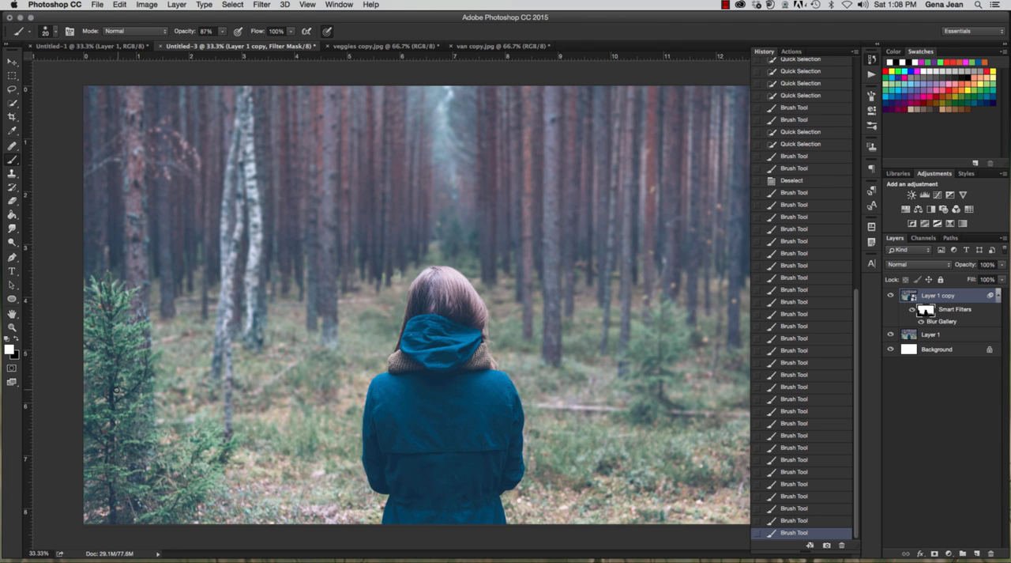
Step: Paint small white spots on the mask along the ground below the fir tree to restore the blur there
left_click(111, 515)
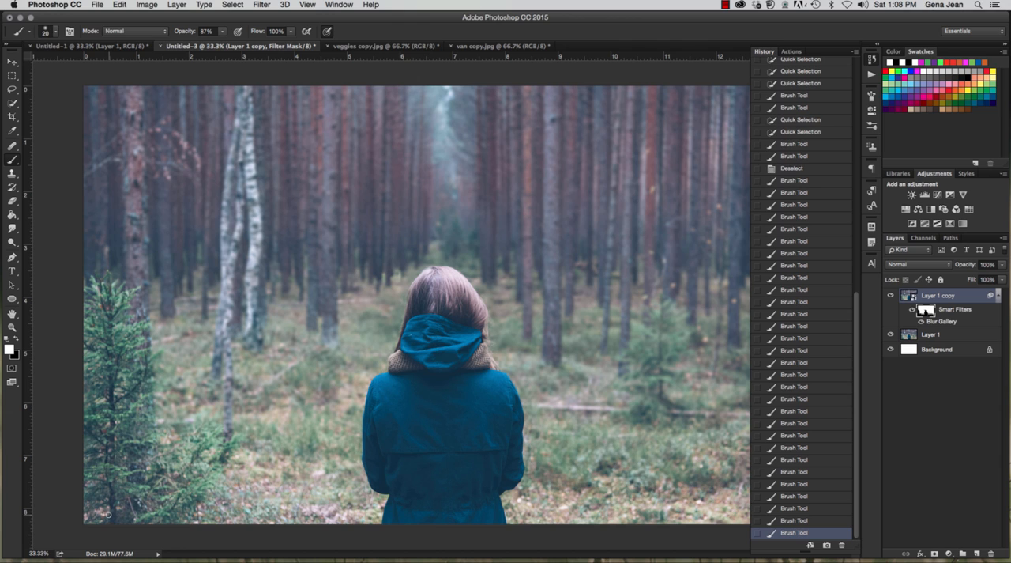
left_click(93, 517)
left_click(88, 519)
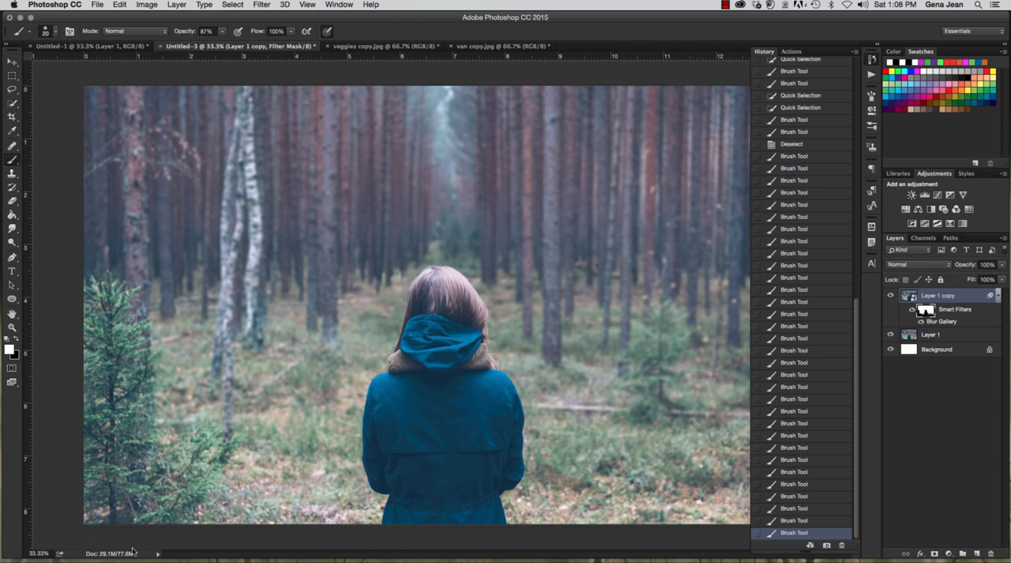
left_click(217, 526)
left_click(205, 522)
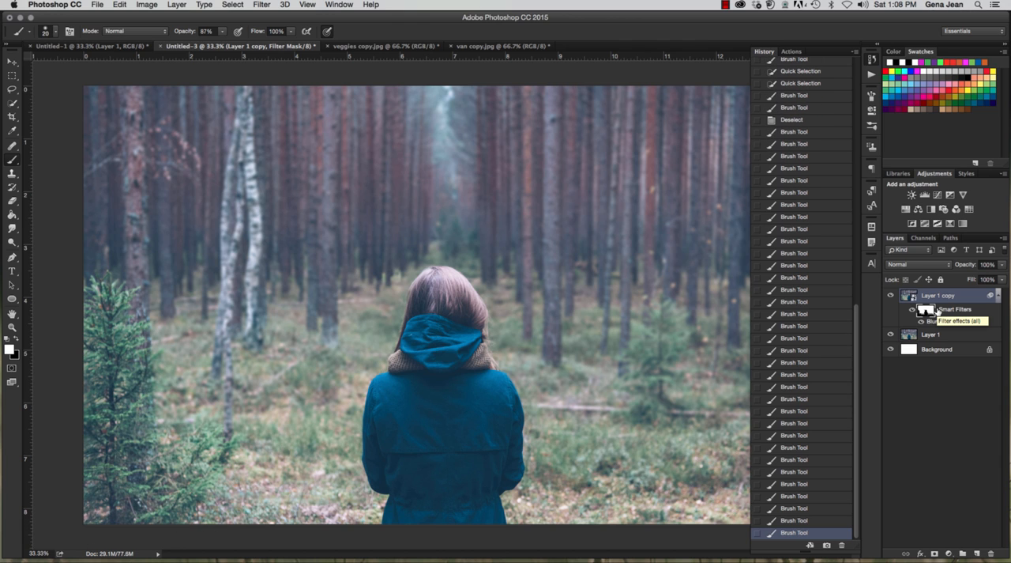
Step: Apply the Sharpen smart filter to the Layer 1 copy image and toggle its visibility off and on to compare
left_click(956, 300)
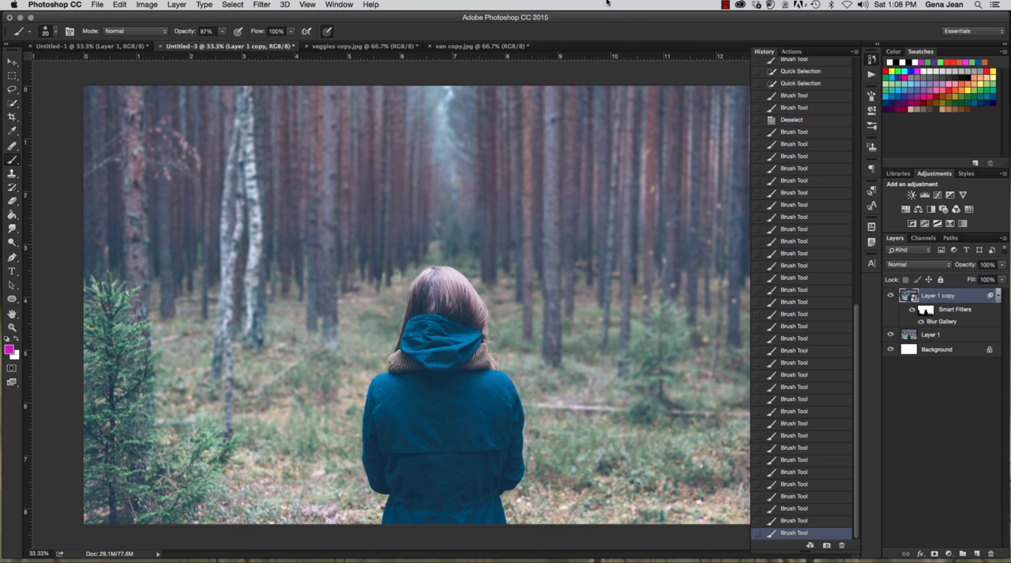
left_click(261, 5)
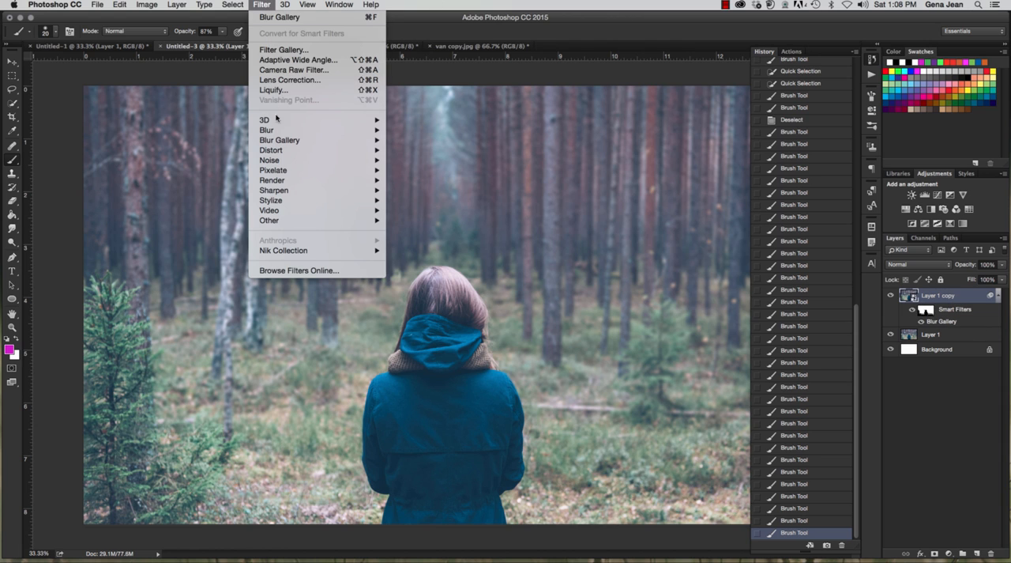
mouse_move(303, 194)
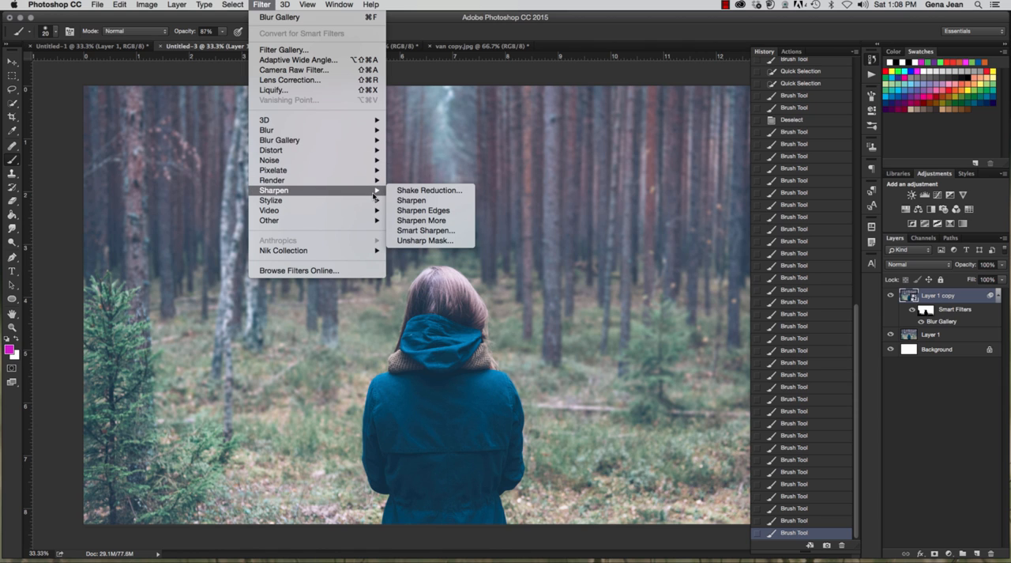
left_click(437, 202)
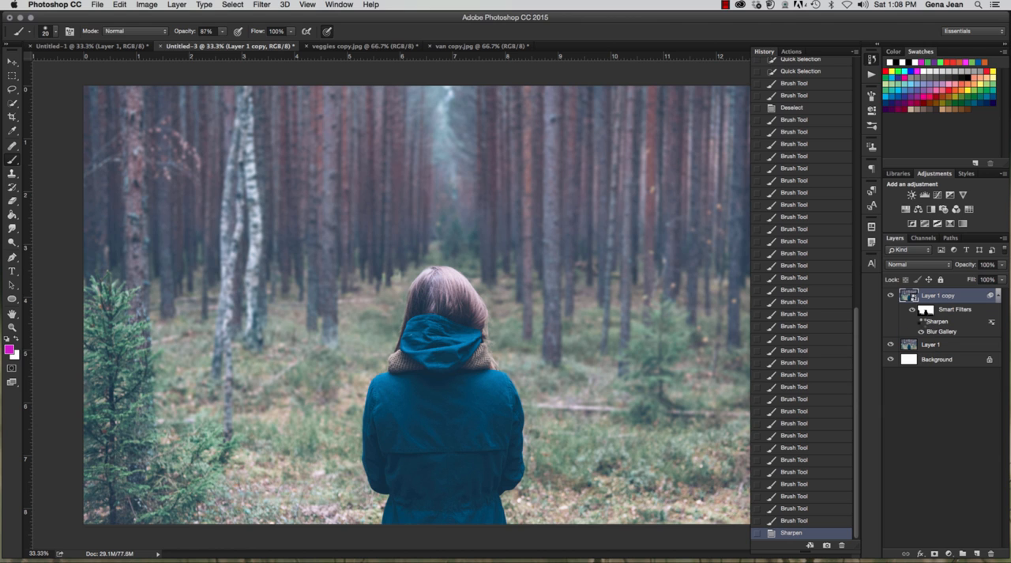
left_click(921, 322)
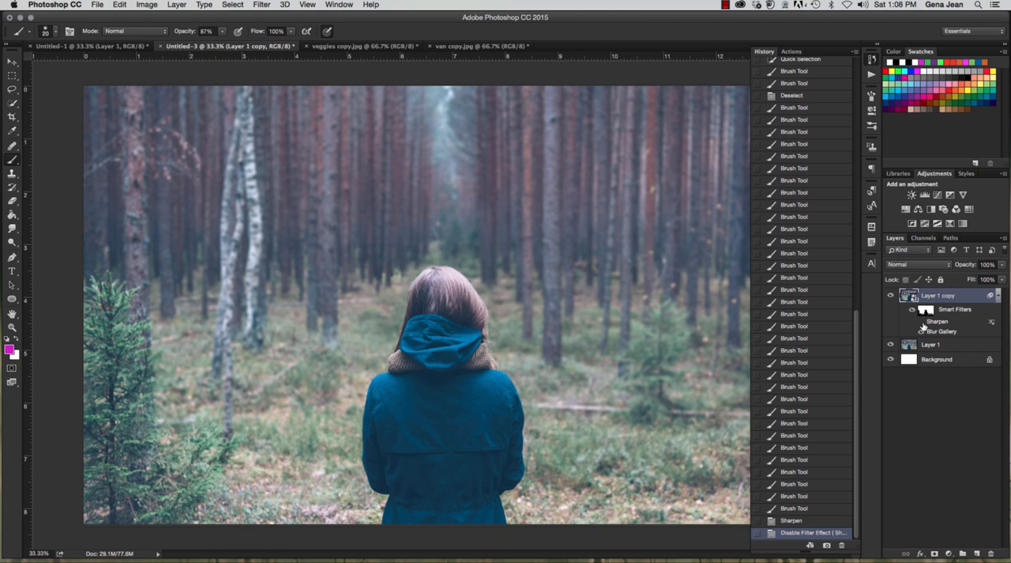
left_click(922, 322)
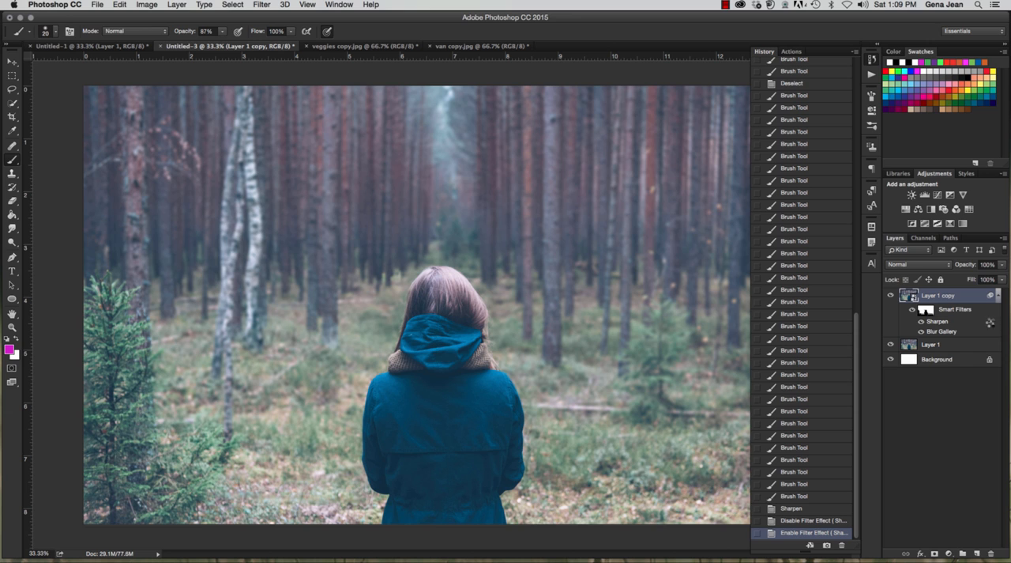
Step: Try 43% opacity in the Sharpen filter's blending options, and cancel the change
double_click(990, 323)
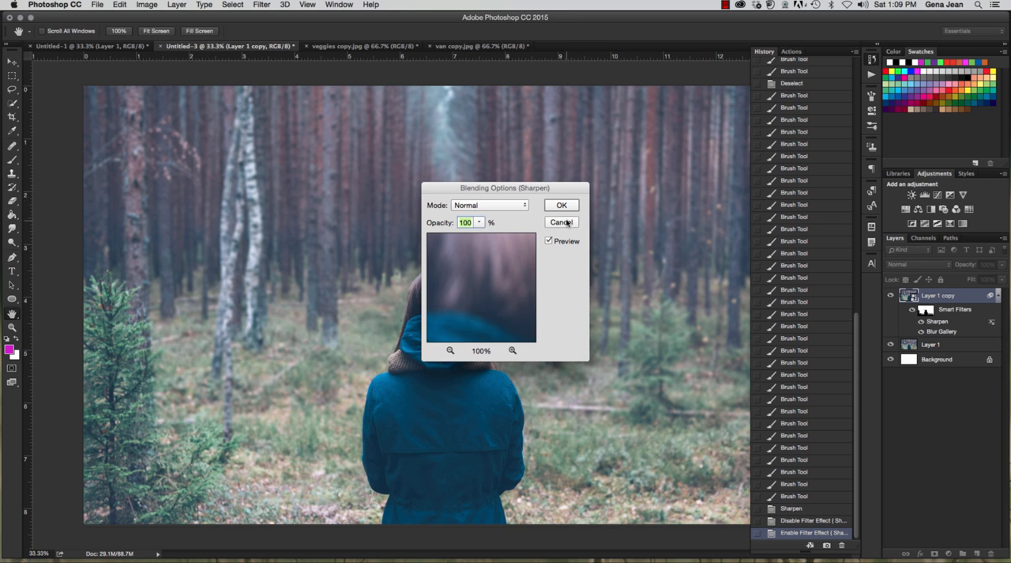
left_click_drag(462, 279, 452, 235)
left_click(478, 222)
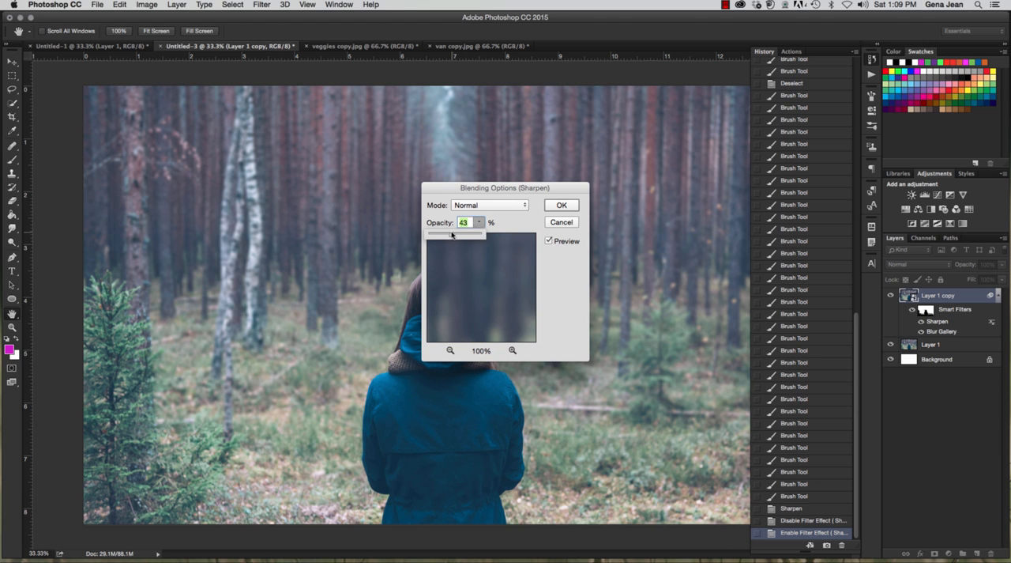
left_click(561, 222)
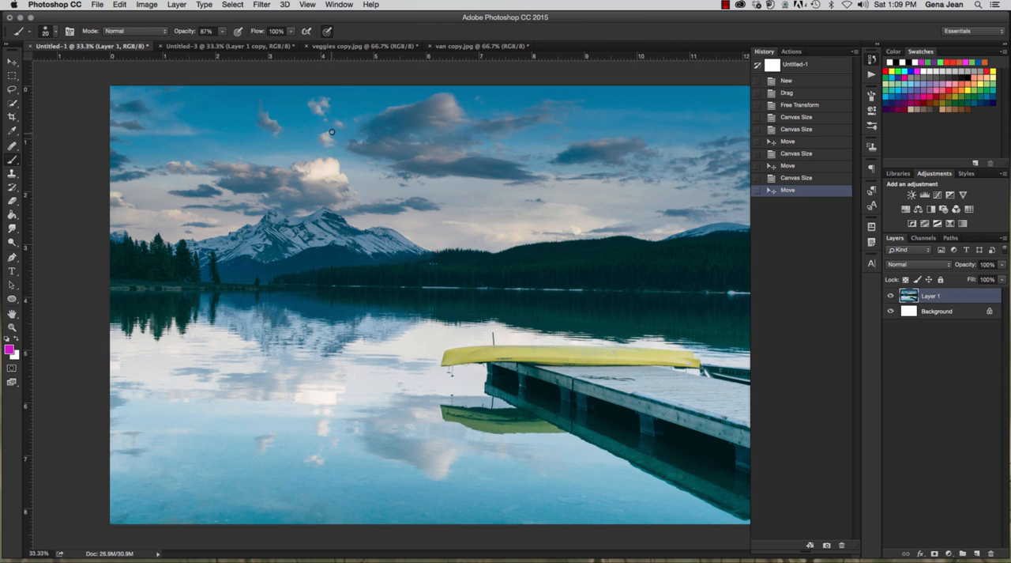
left_click(262, 6)
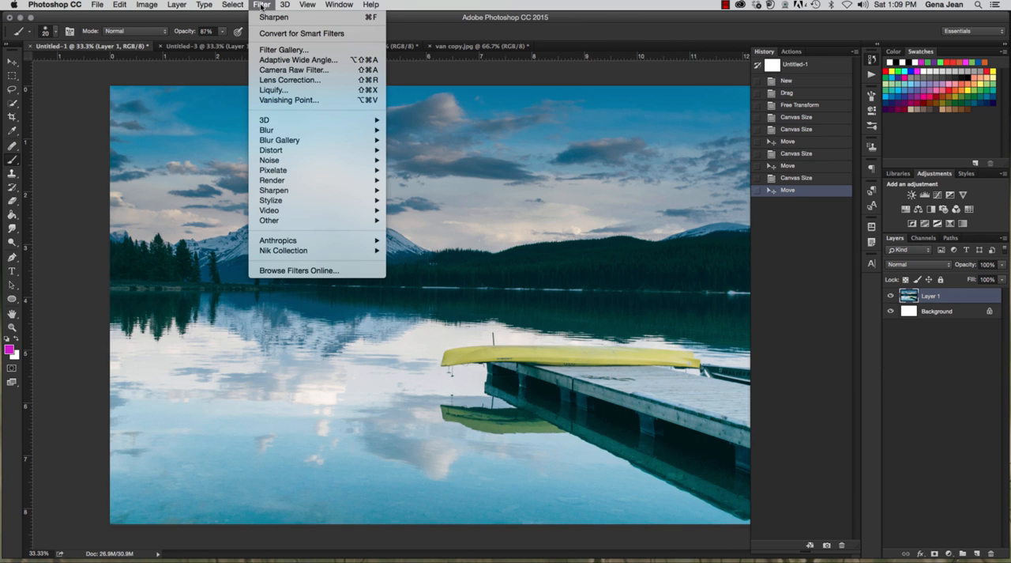
left_click(280, 71)
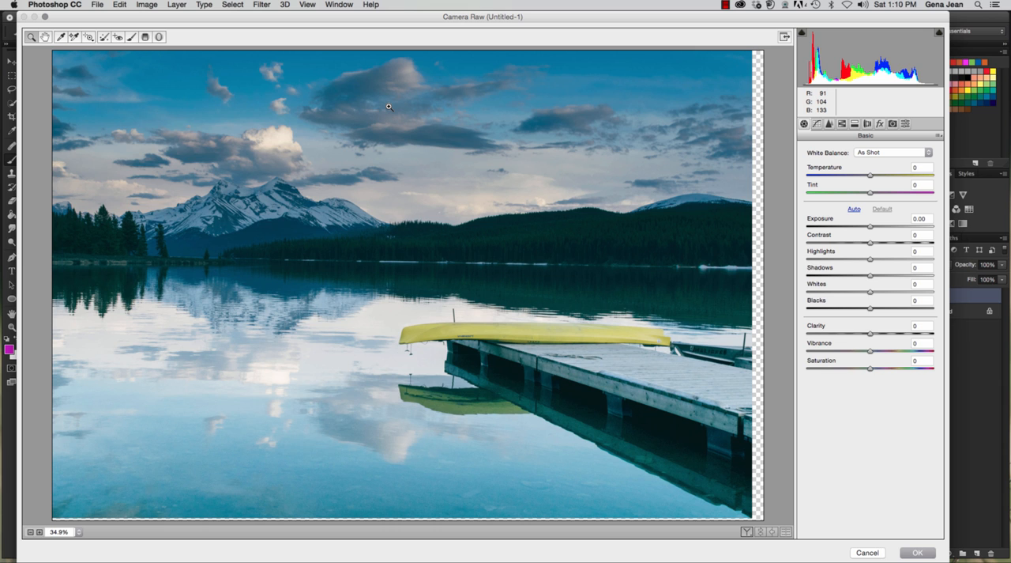
left_click(869, 553)
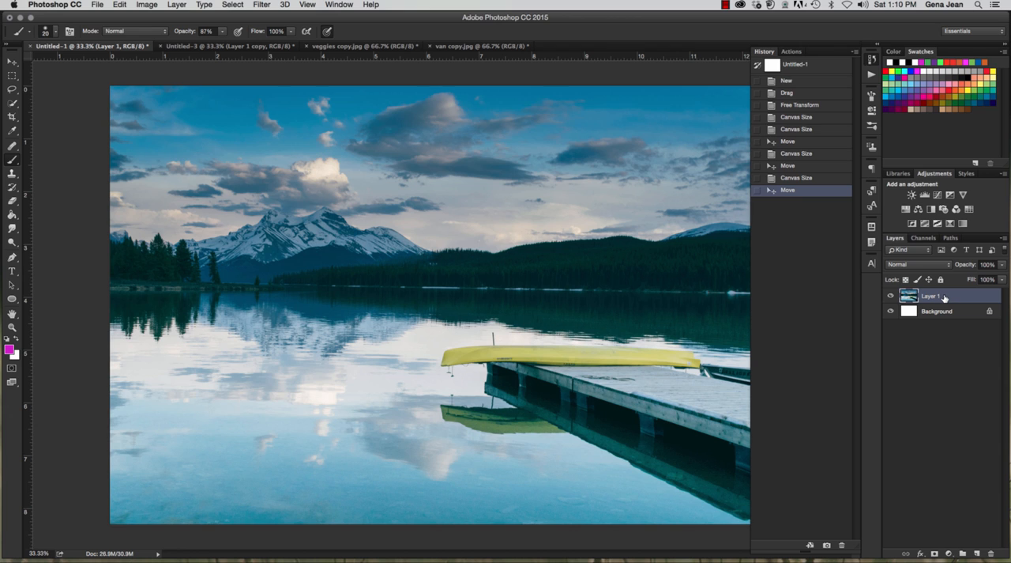
Step: Duplicate Layer 1 of the lake photo and convert the copy for smart filters
key("super+j")
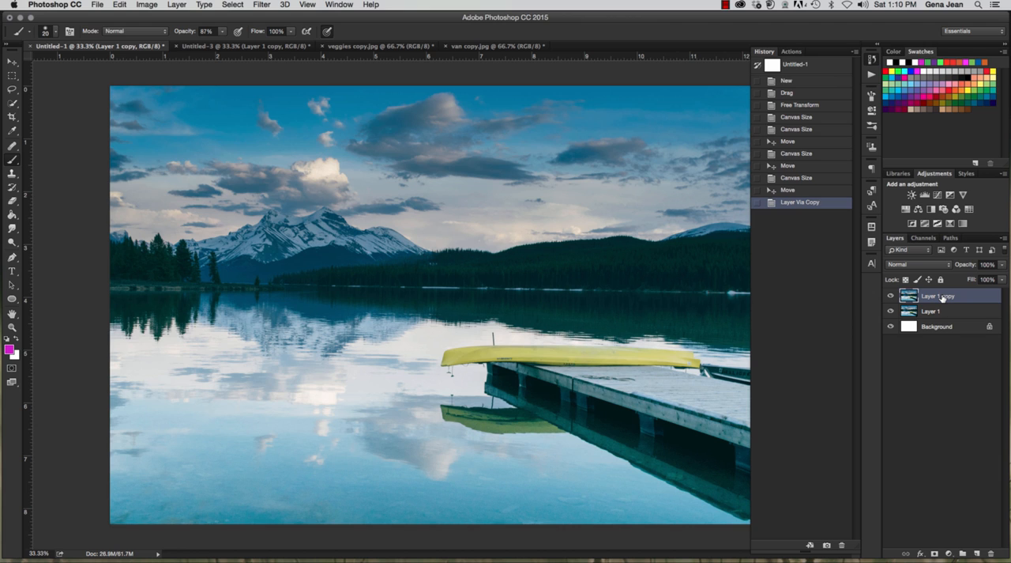
left_click(263, 6)
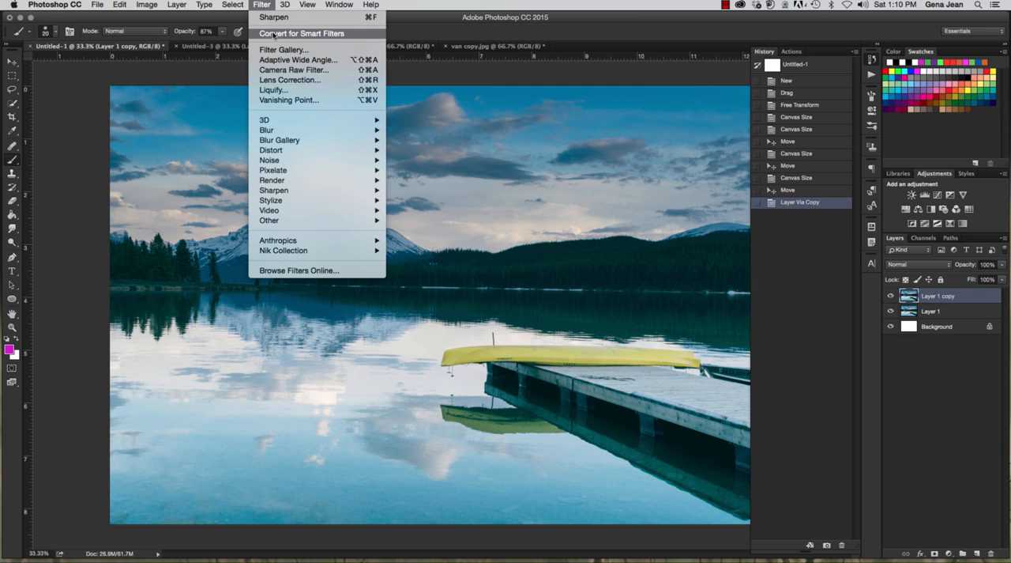
left_click(273, 33)
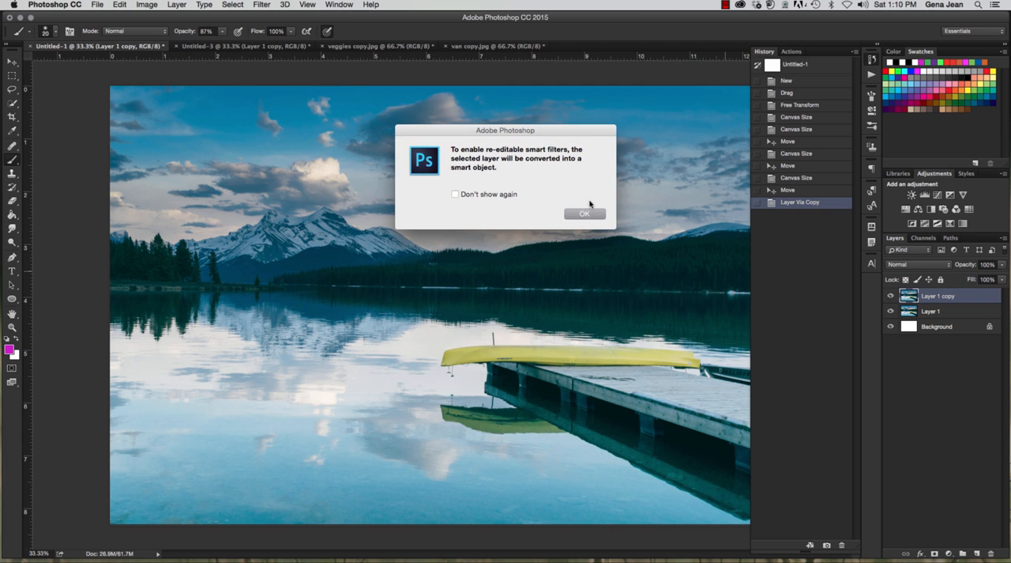
left_click(572, 218)
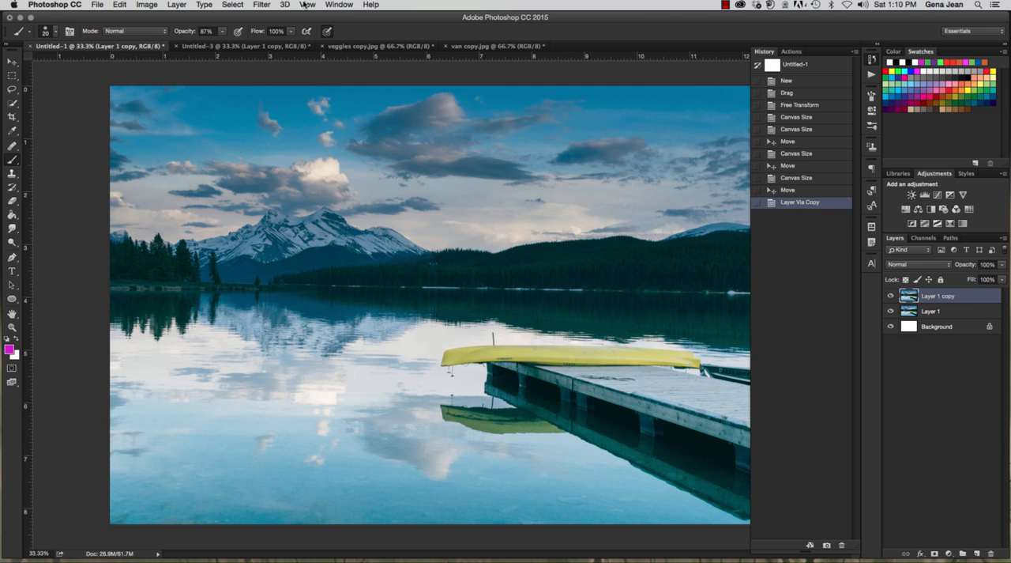
left_click(264, 5)
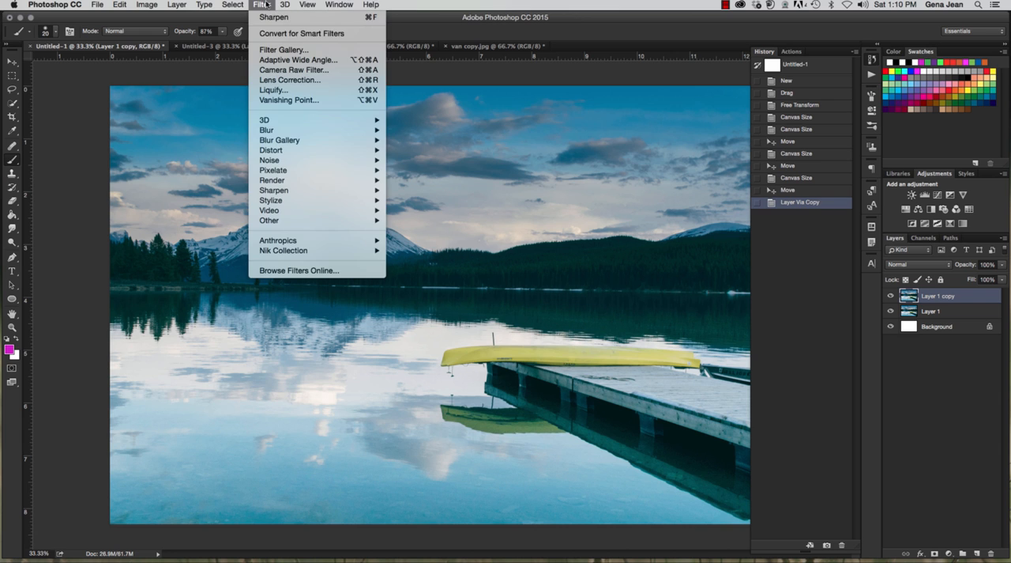
left_click(291, 35)
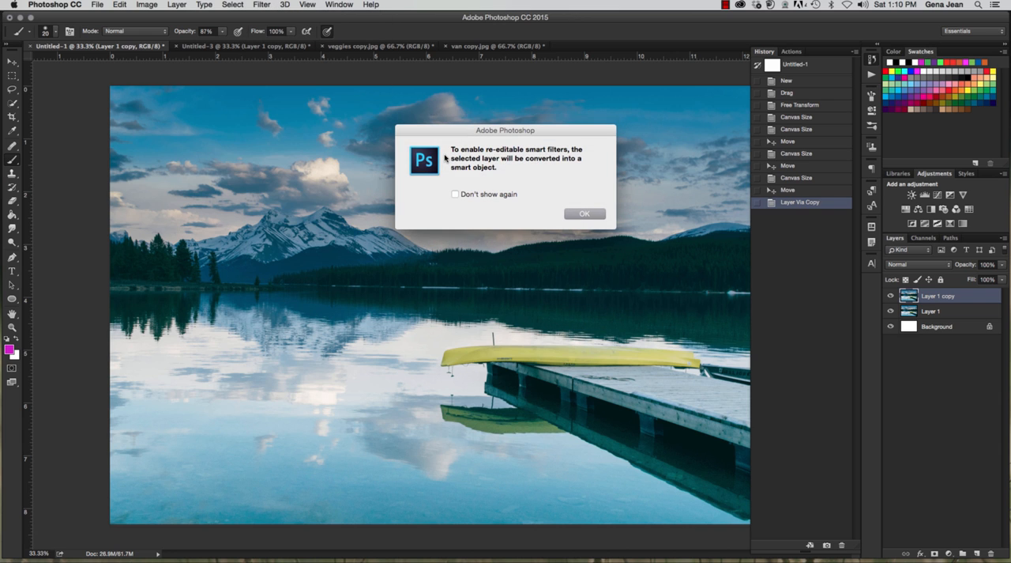
left_click(582, 214)
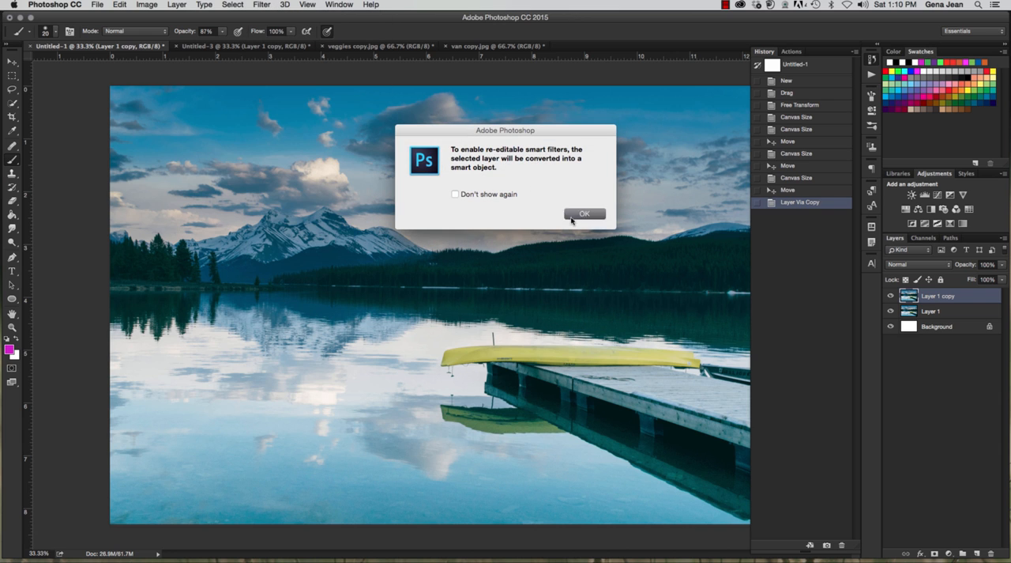
Step: Open the Camera Raw Filter for the Layer 1 copy smart object
left_click(258, 5)
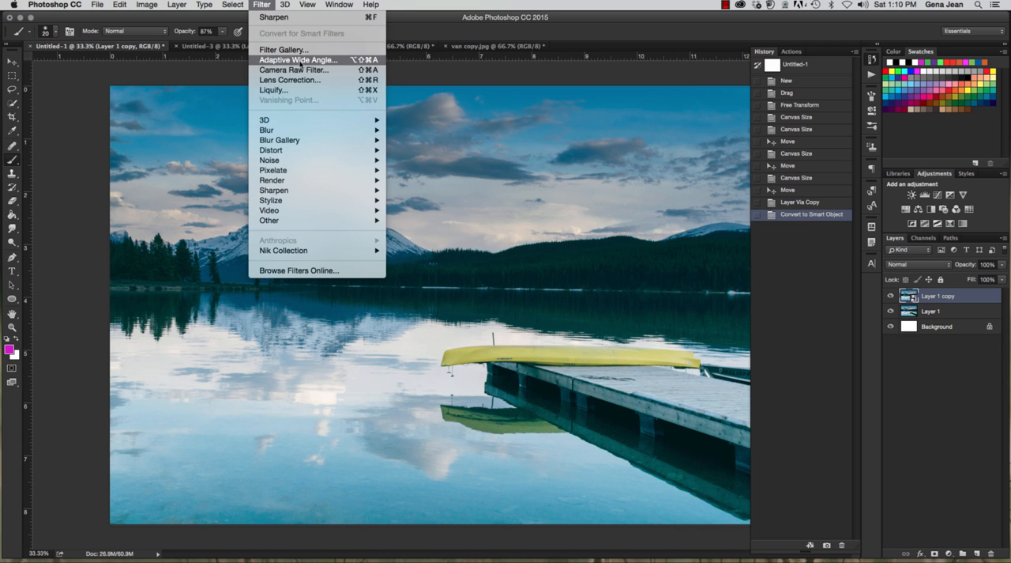
left_click(304, 70)
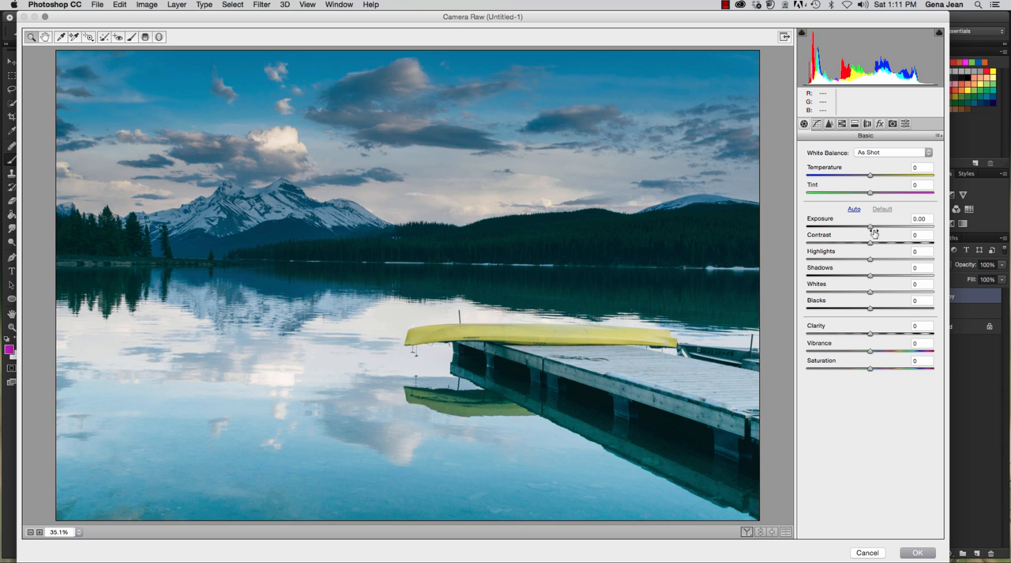
Step: Try an exposure of +0.55, and try the Level and Auto Upright corrections in Lens Corrections
left_click_drag(873, 229, 880, 227)
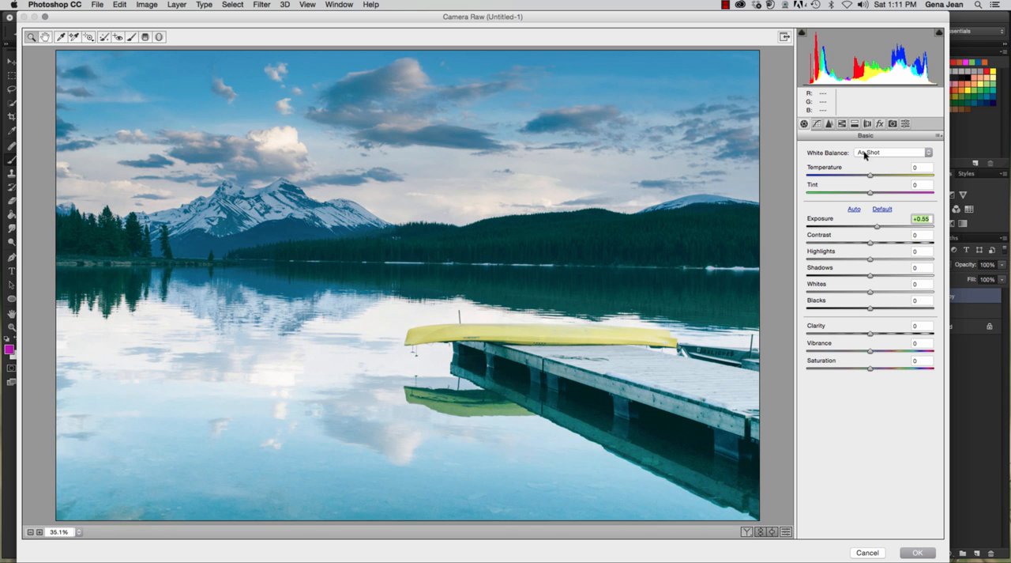
left_click(842, 124)
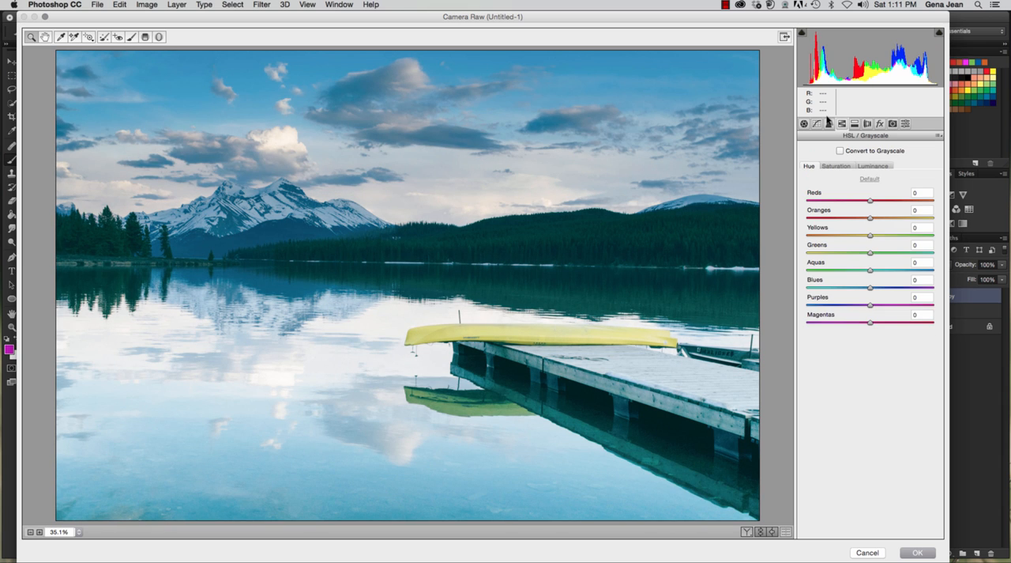
left_click(854, 125)
left_click(866, 125)
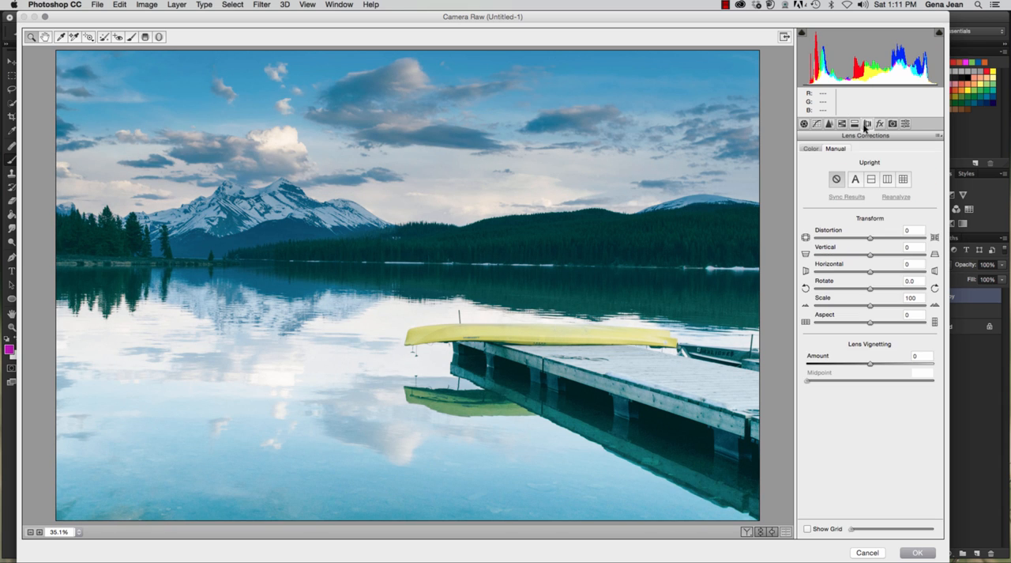
left_click(872, 180)
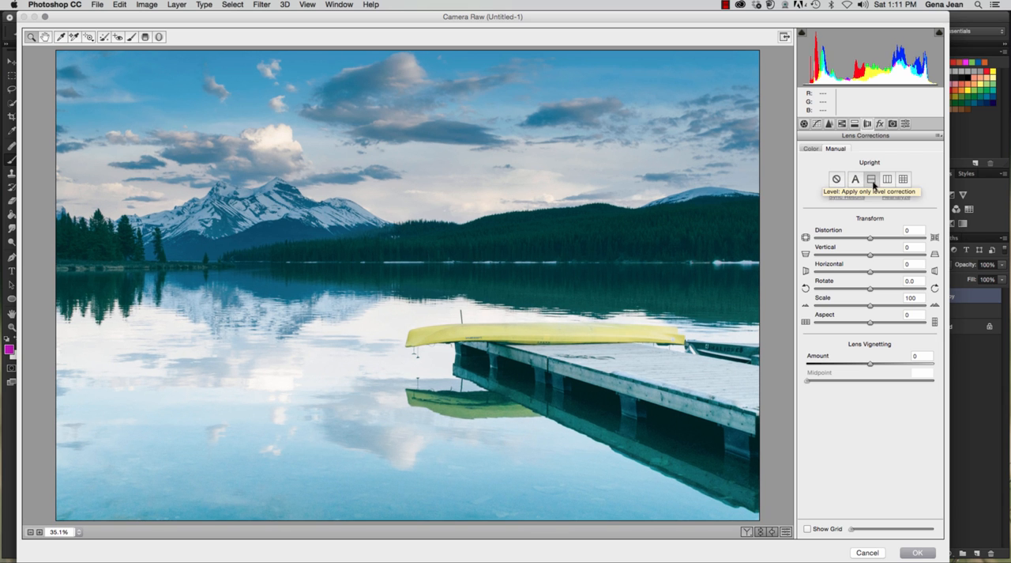
left_click(855, 179)
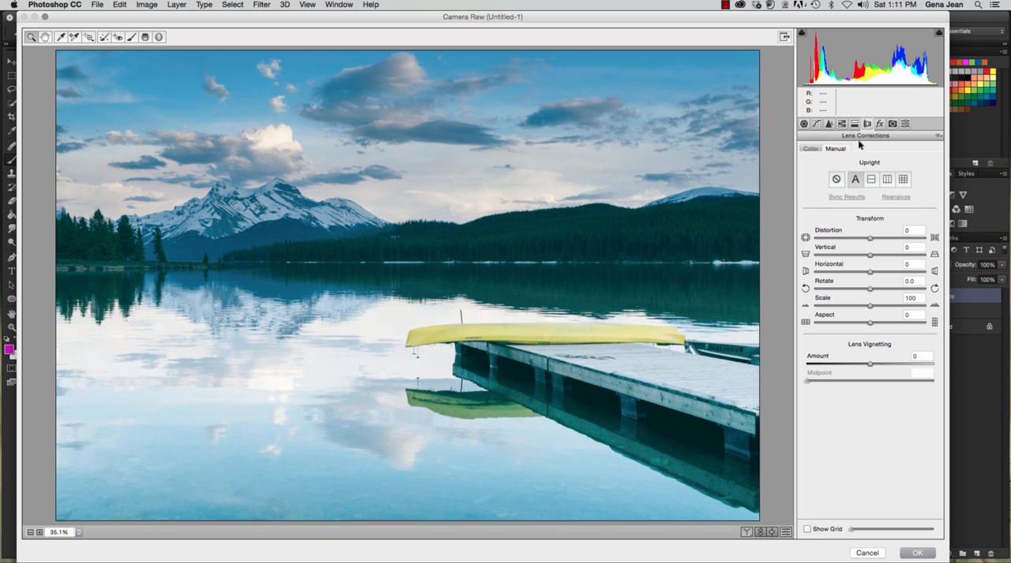
Step: Try Basic adjustments of +18 contrast, +25 clarity and +11 saturation
left_click(805, 123)
left_click(881, 243)
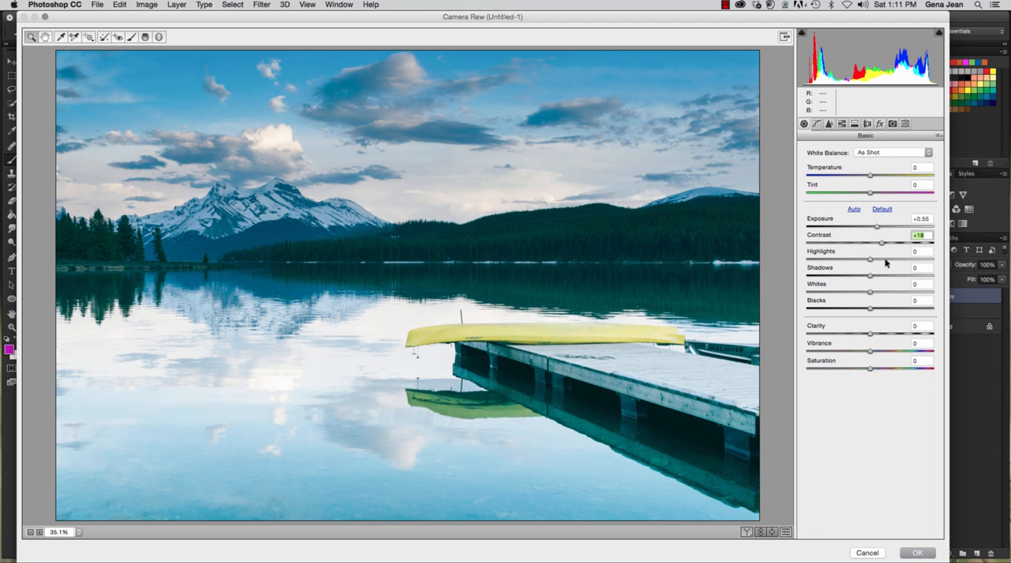
left_click(886, 334)
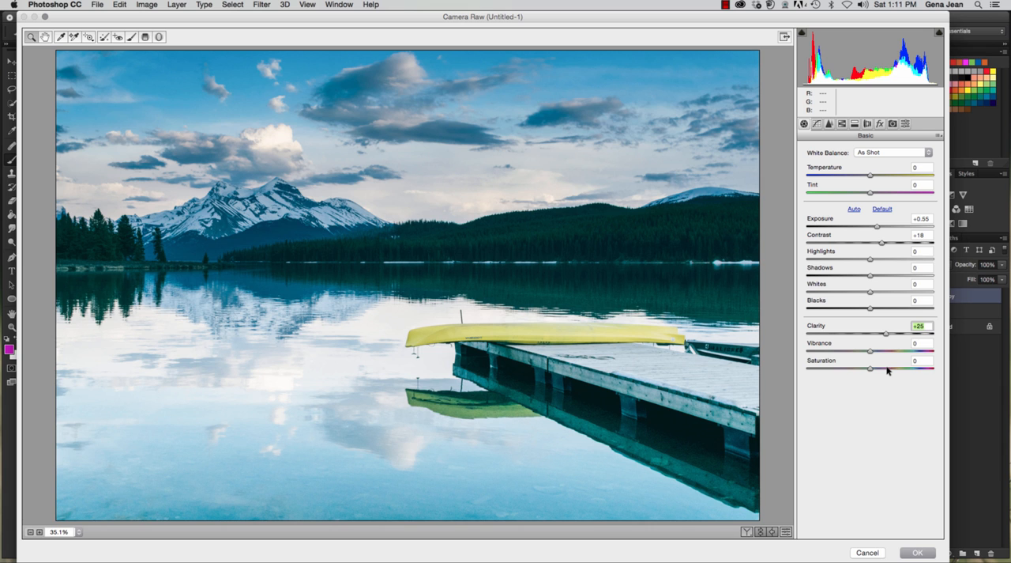
left_click(887, 368)
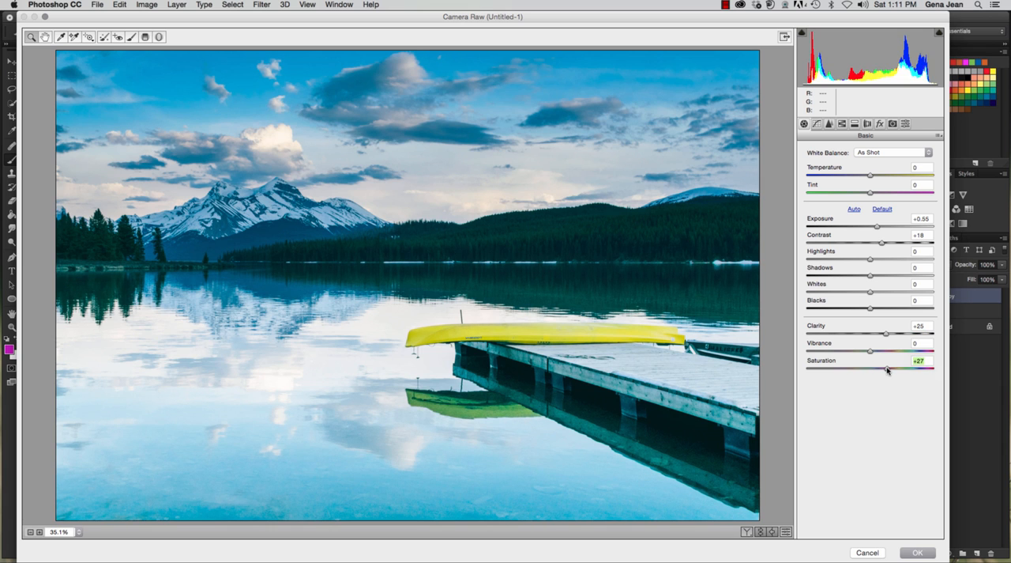
left_click_drag(887, 369, 876, 370)
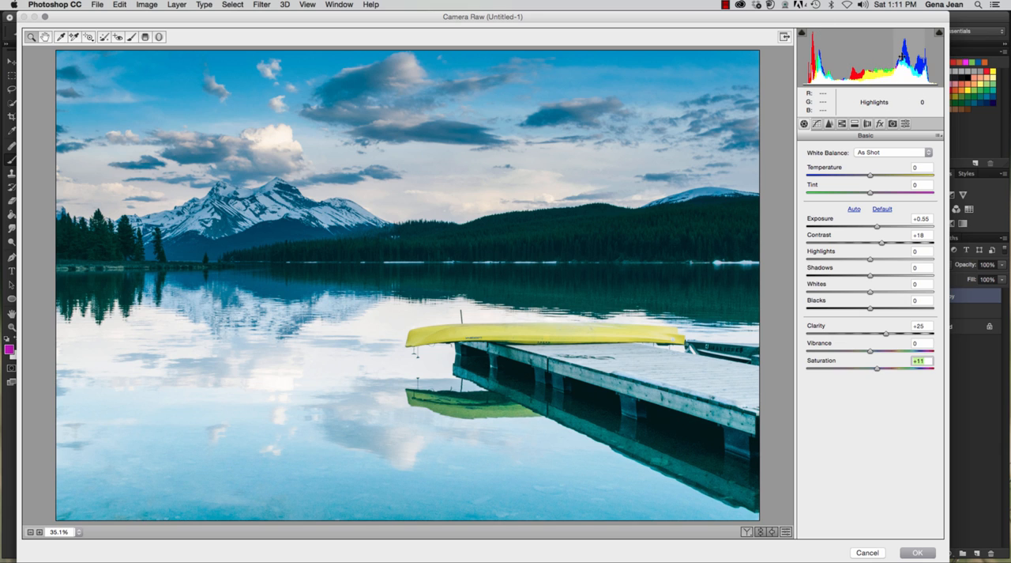
Step: Try adjusting highlights, whites, blacks, exposure and shadows directly in the histogram, and restore the Camera Raw defaults
mouse_move(902, 57)
left_mouse_down()
mouse_move(861, 57)
mouse_move(925, 57)
mouse_move(914, 57)
left_mouse_up()
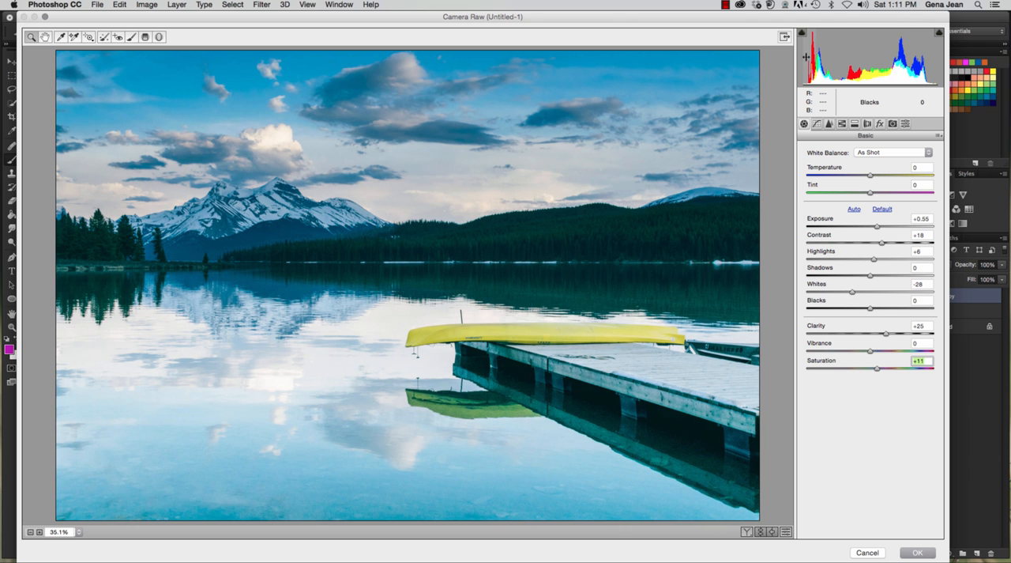
left_click_drag(807, 57, 799, 61)
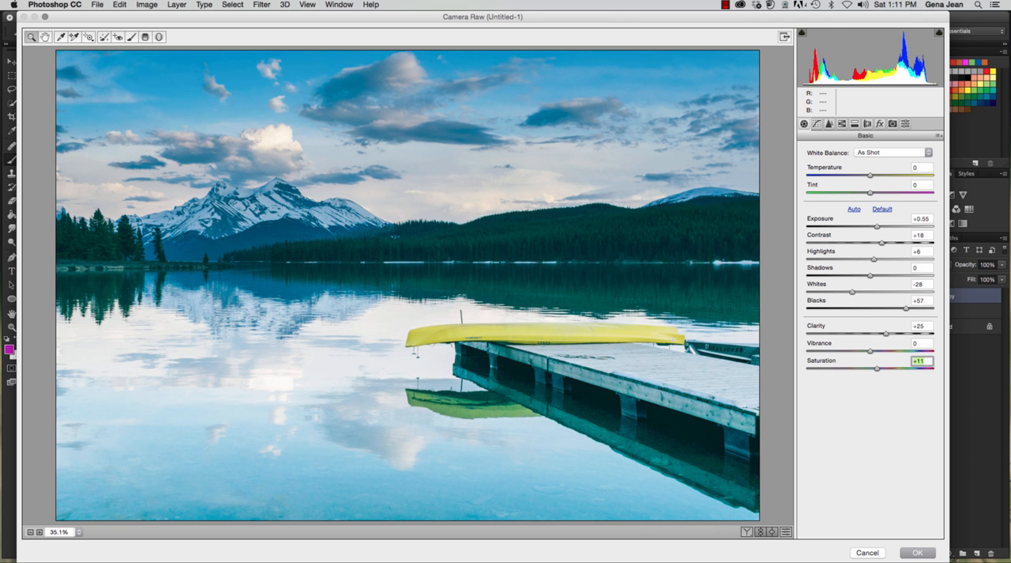
double_click(880, 75)
left_click_drag(881, 75, 873, 75)
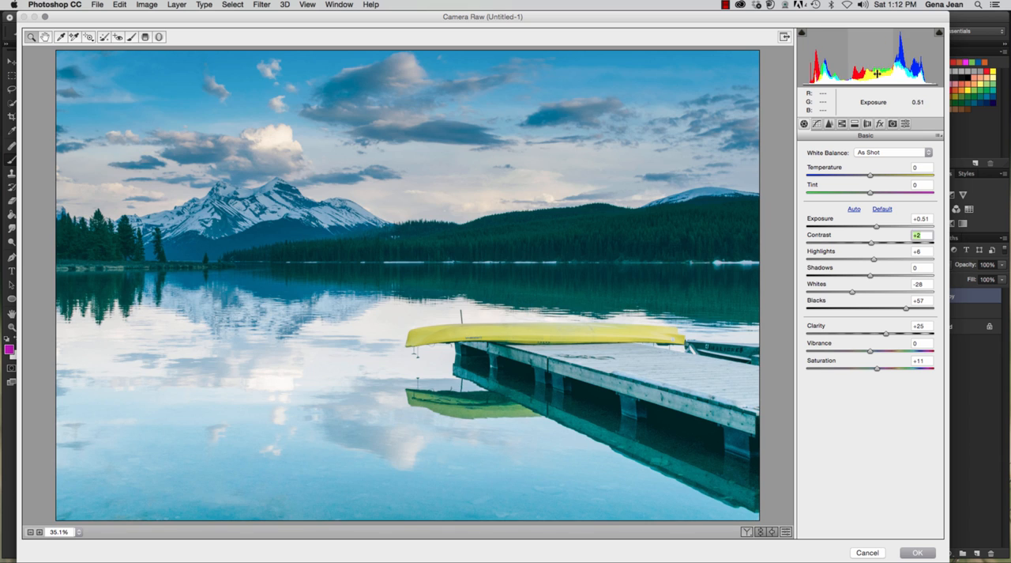
left_click_drag(879, 69, 829, 69)
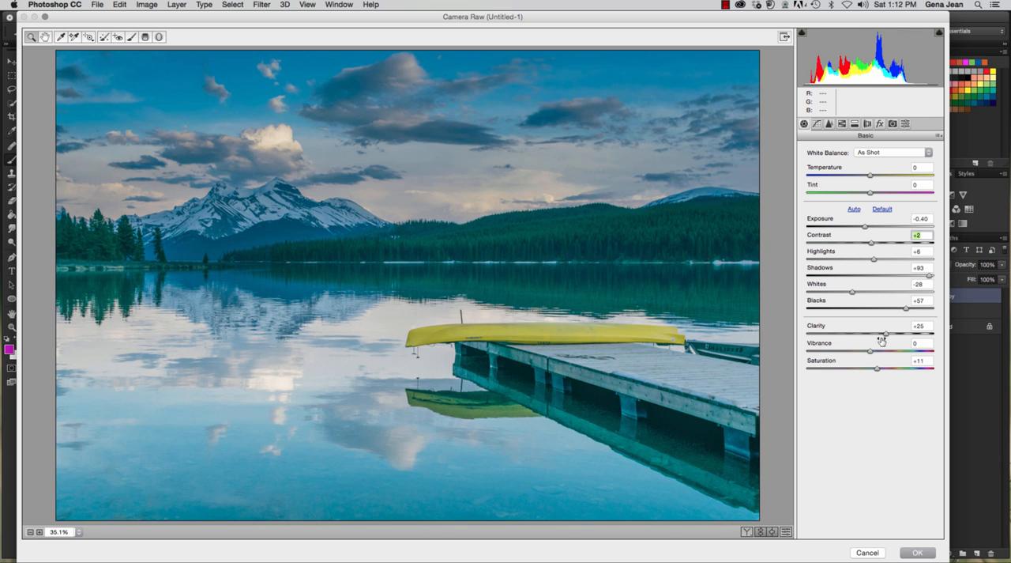
left_click(940, 136)
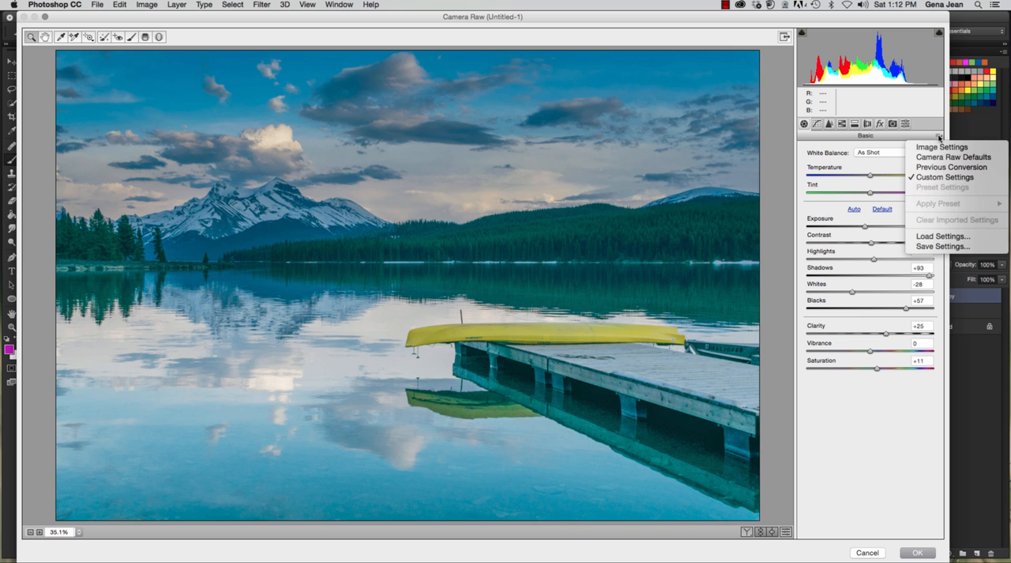
left_click(940, 157)
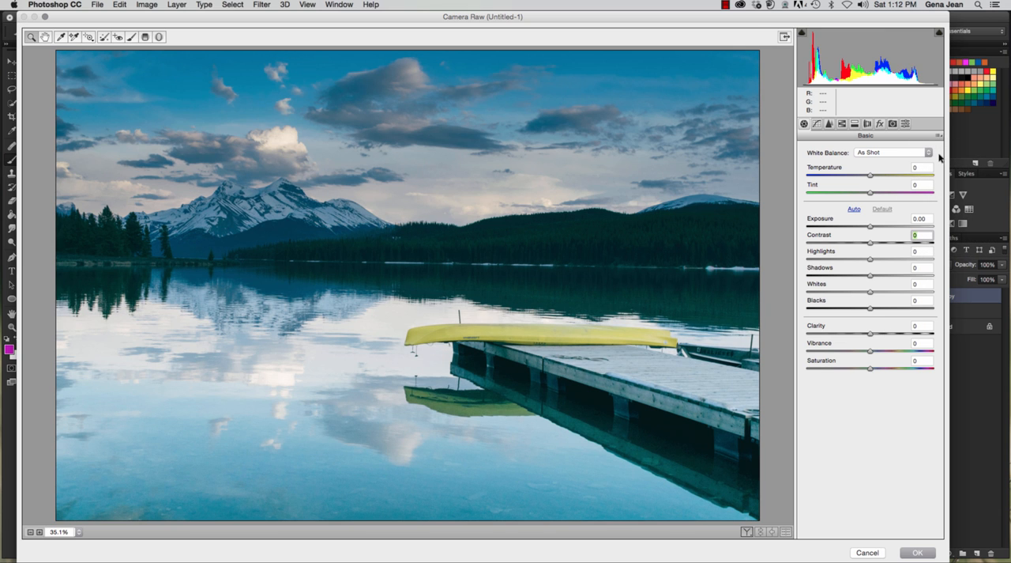
Step: Set exposure to +0.35, contrast to +4, clarity to +6 and saturation to +22, and apply the Camera Raw filter
left_click_drag(871, 227, 874, 247)
left_click_drag(873, 335, 877, 337)
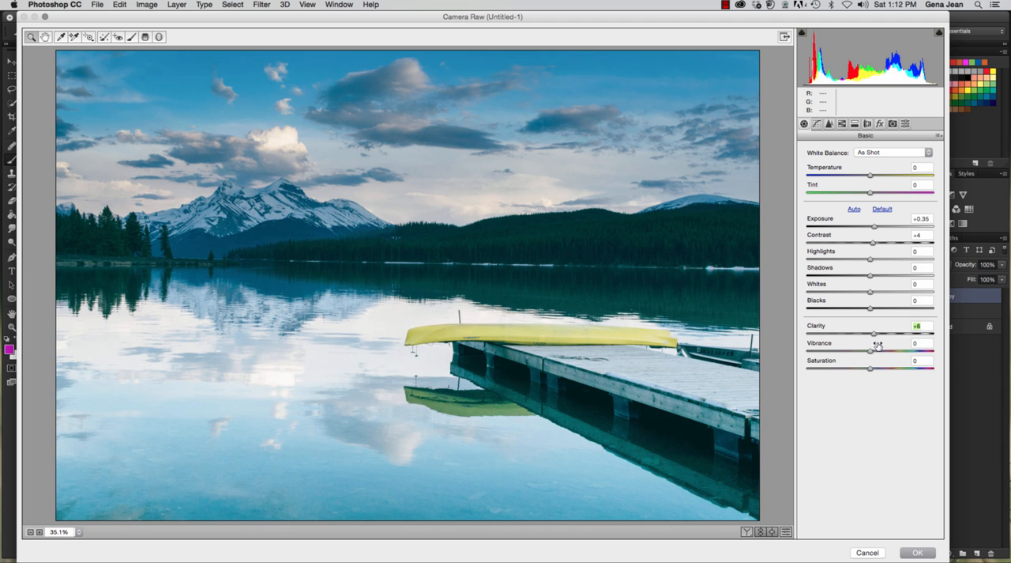
left_click(873, 368)
left_click(887, 368)
left_click_drag(886, 371, 884, 368)
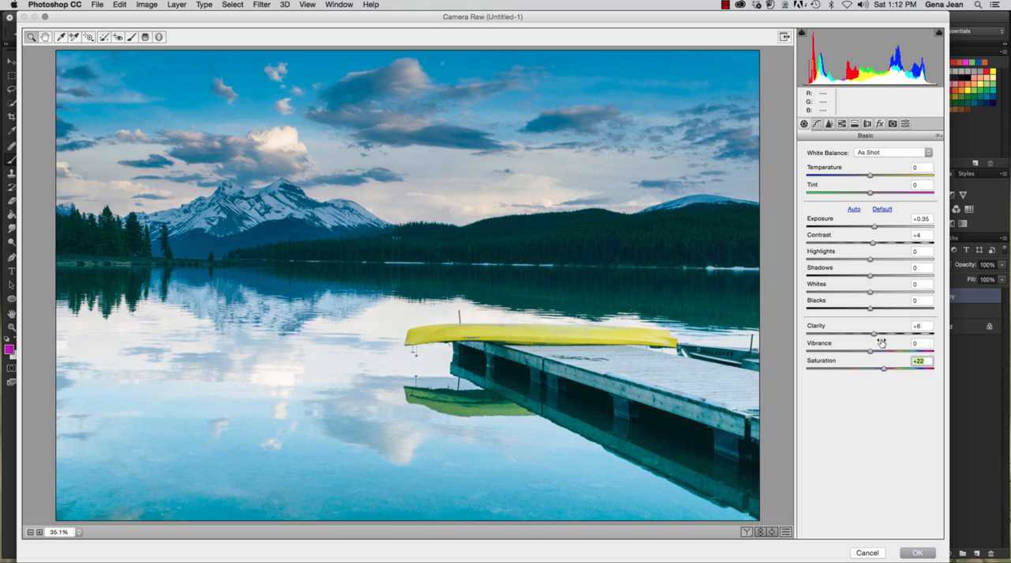
left_click(904, 554)
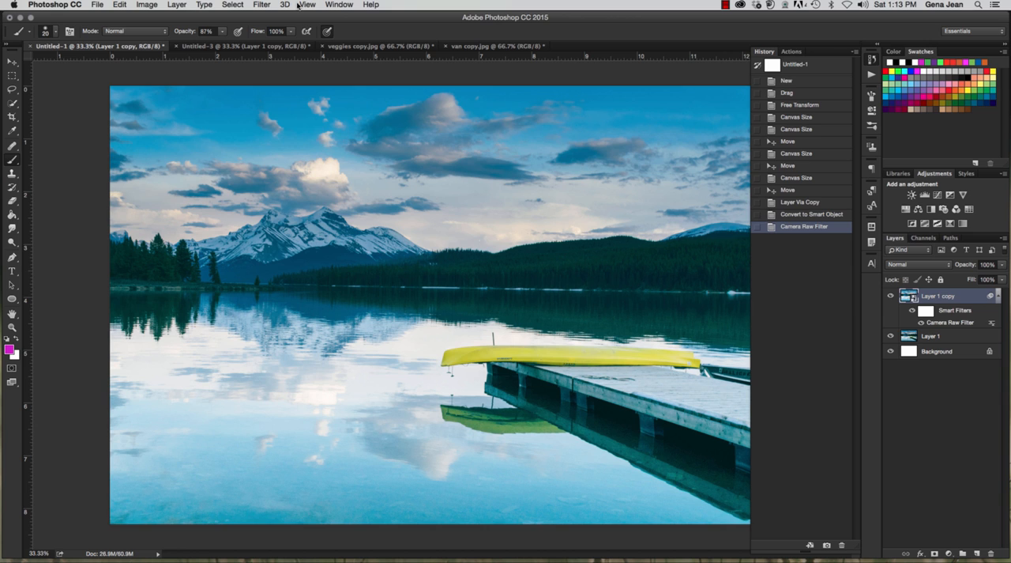
Step: Open the Lens Correction filter for the Layer 1 copy and review its Custom and Auto Correction settings
left_click(262, 5)
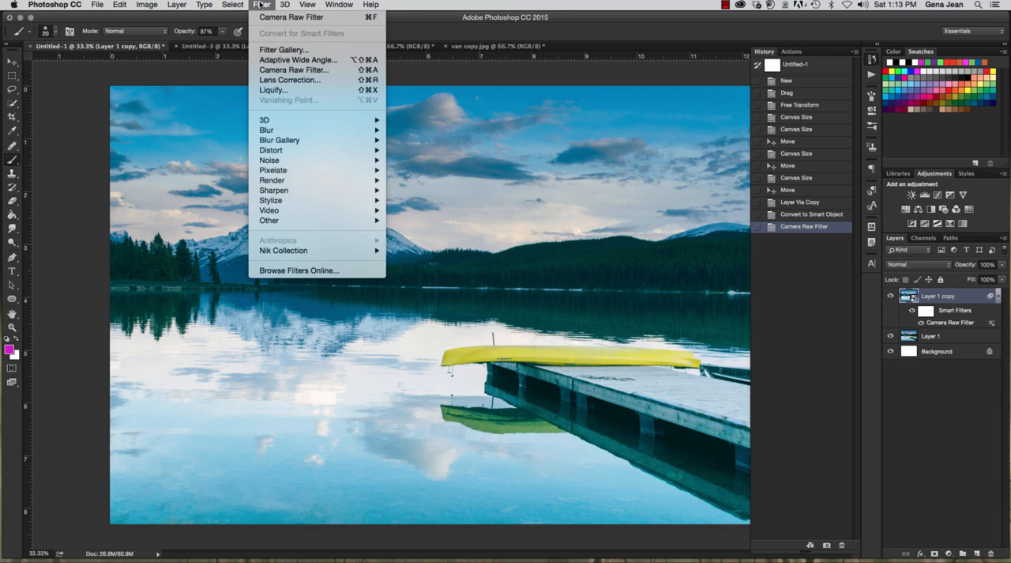
left_click(240, 8)
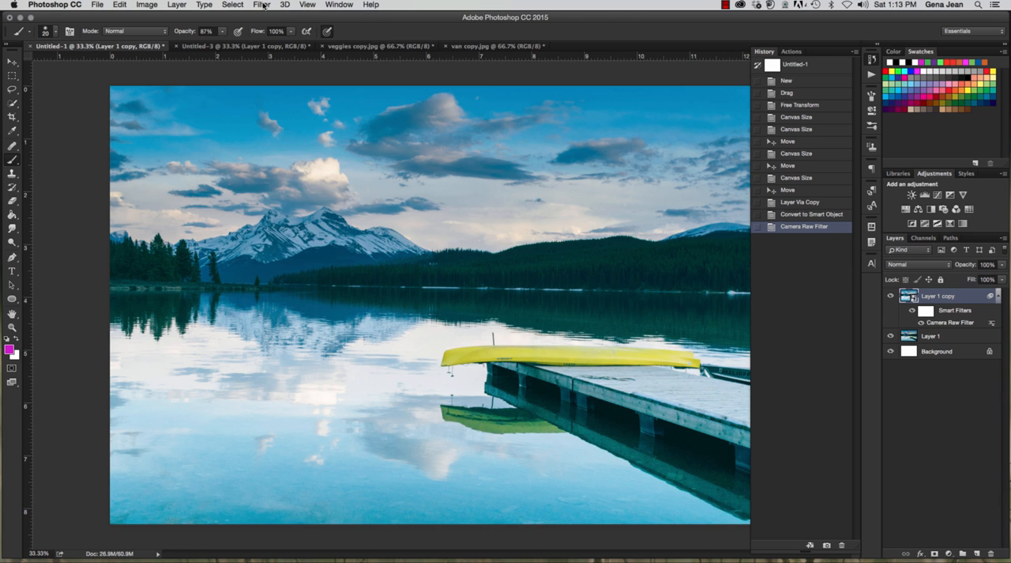
left_click(263, 5)
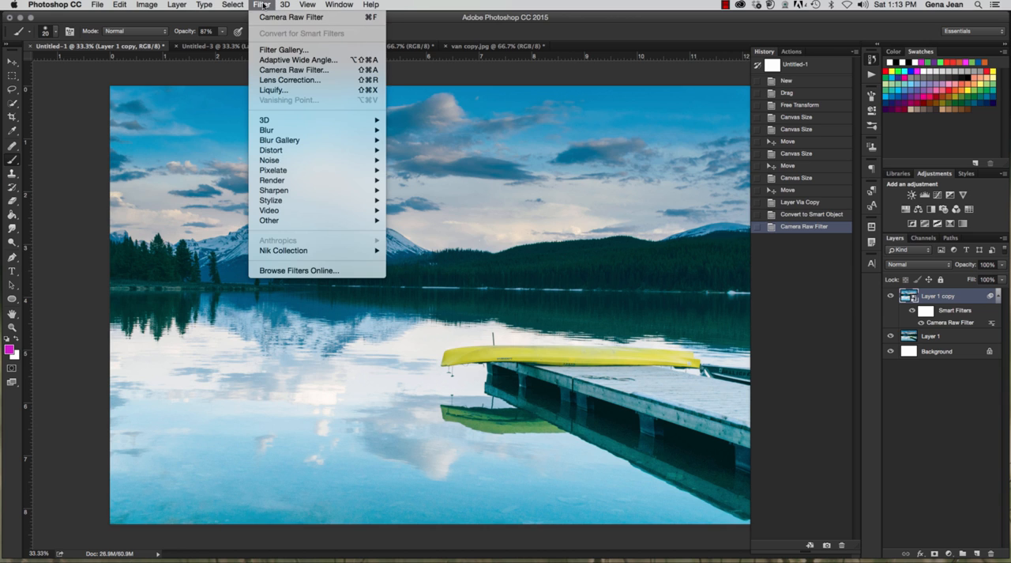
left_click(300, 82)
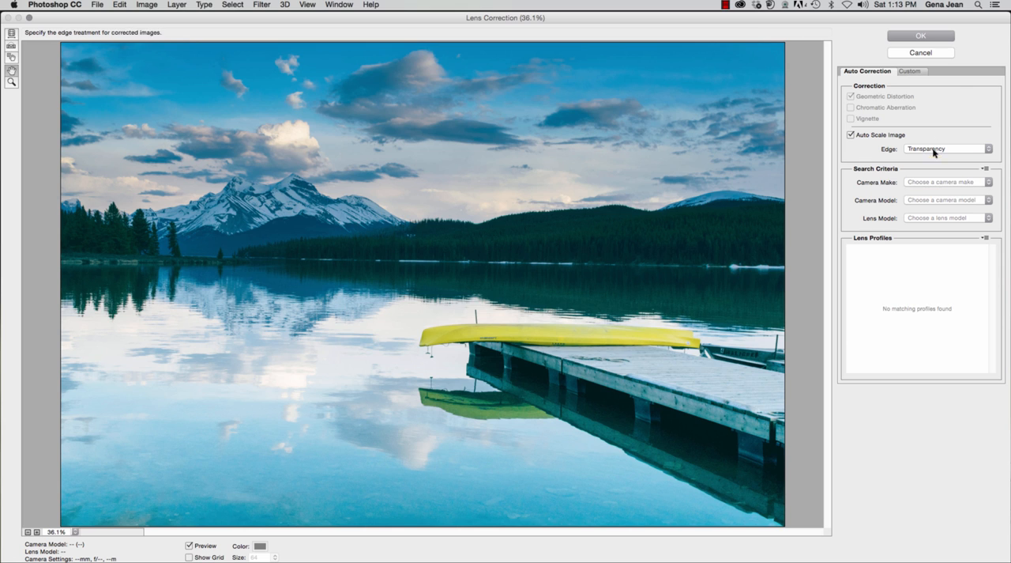
left_click(911, 71)
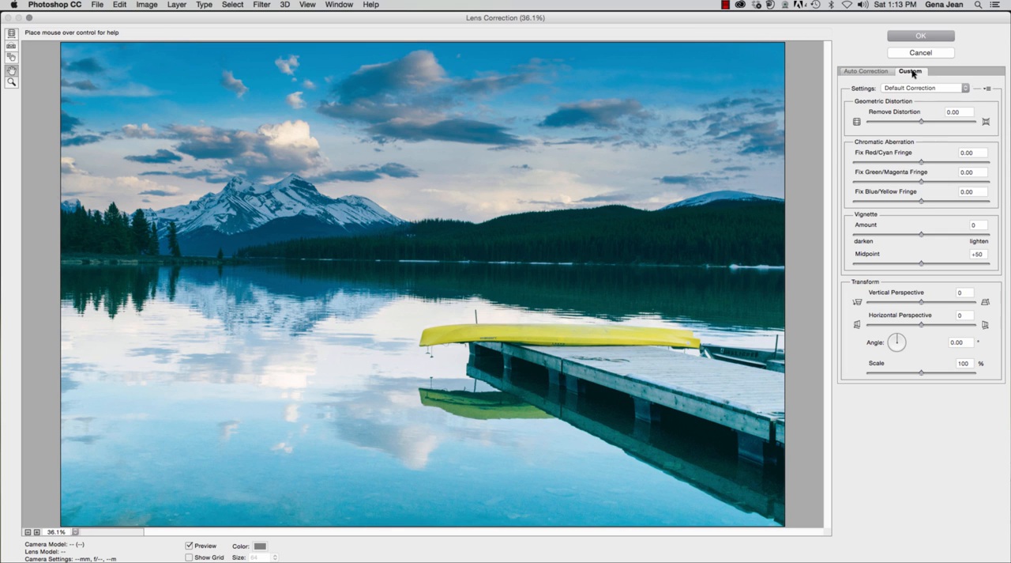
left_click(865, 71)
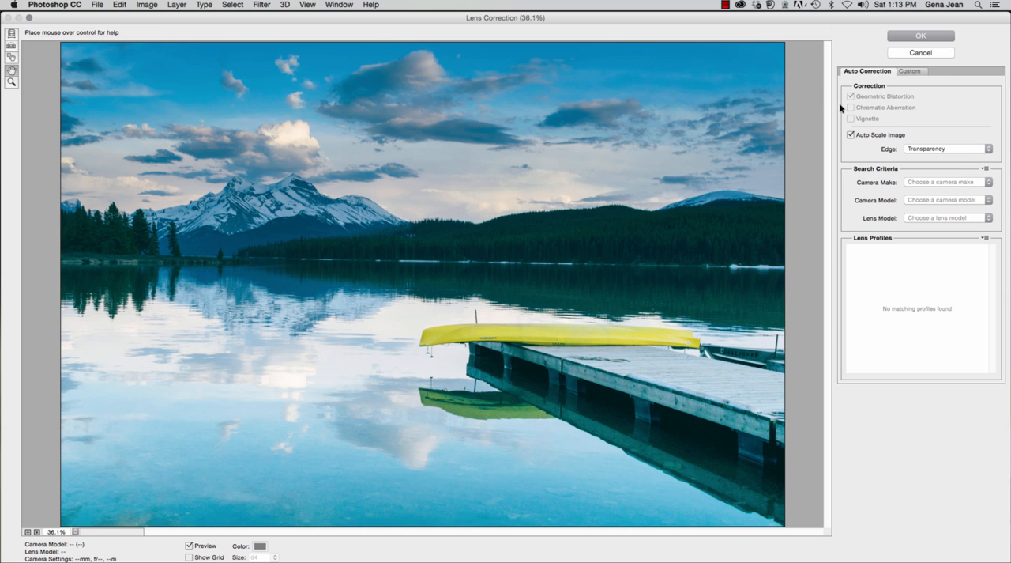
Step: Set the camera make to Canon in the automatic lens correction's search criteria
left_click(888, 136)
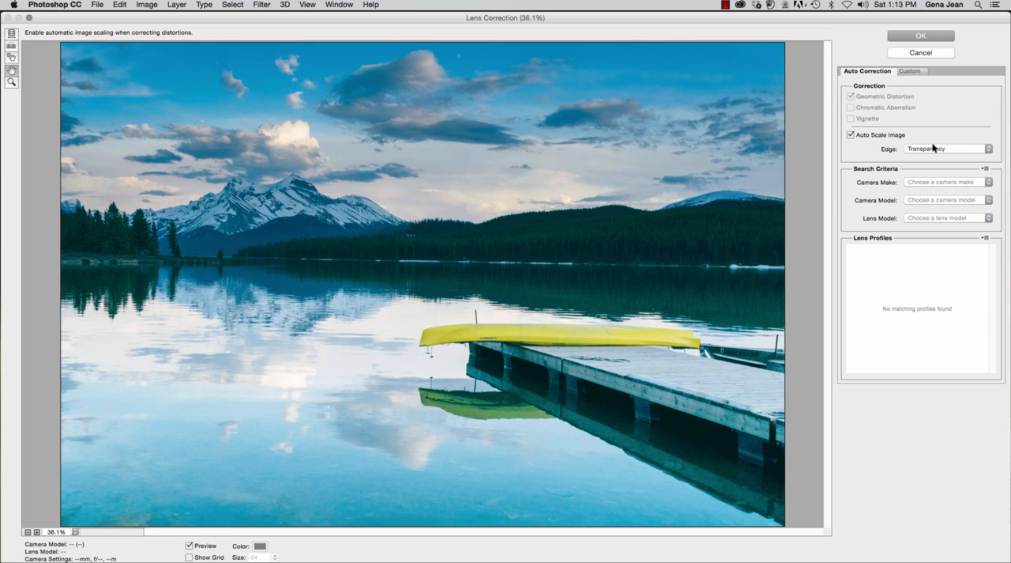
left_click(931, 182)
left_click(930, 205)
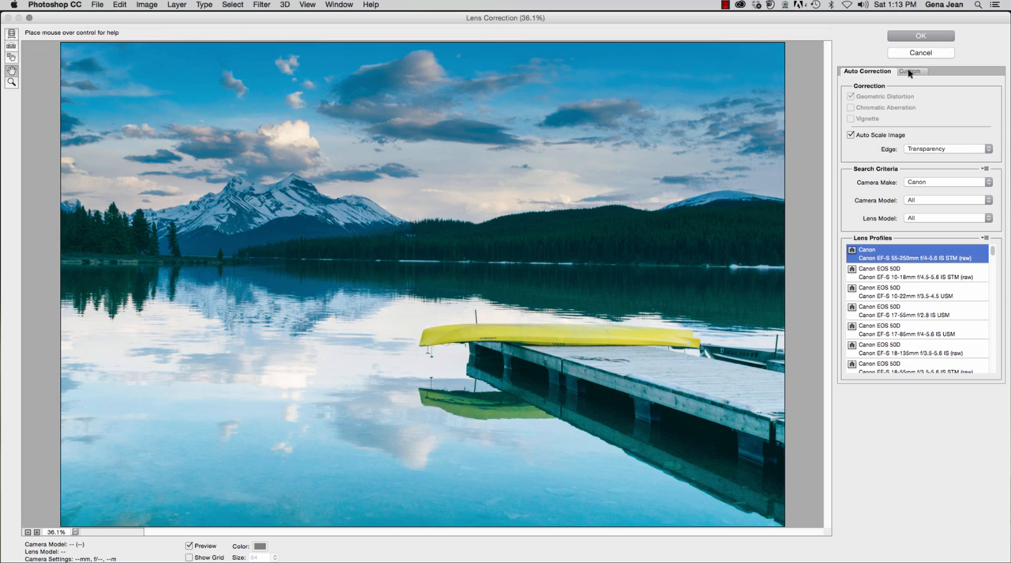
Step: Try custom lens correction with distortion removal at +55.00 and the red/cyan fringe fix at +23.02
left_click(978, 182)
left_click(953, 158)
left_click(910, 71)
left_click_drag(921, 121, 884, 121)
left_click_drag(945, 133, 991, 147)
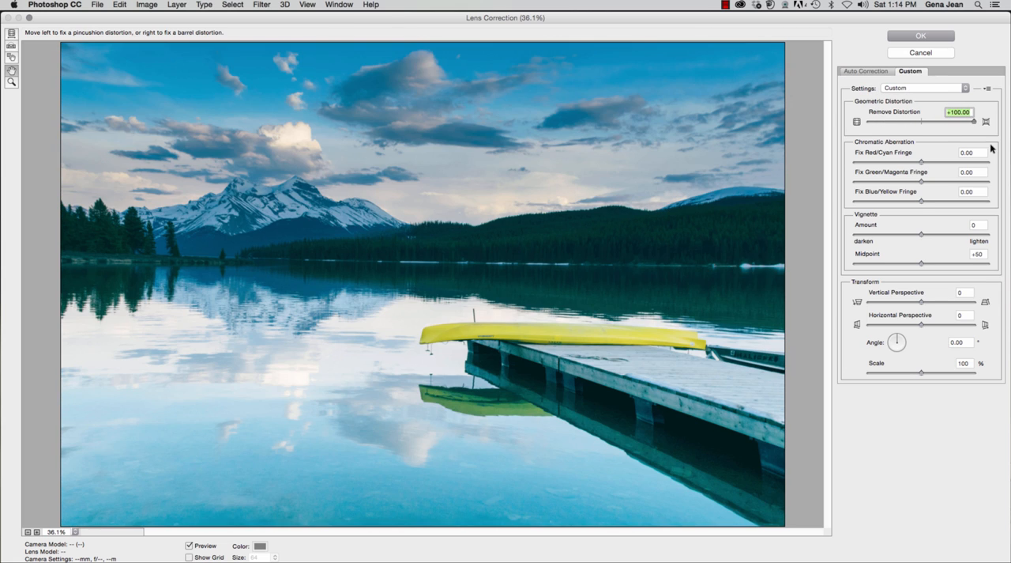
left_click_drag(915, 124, 950, 122)
left_click_drag(922, 162, 937, 163)
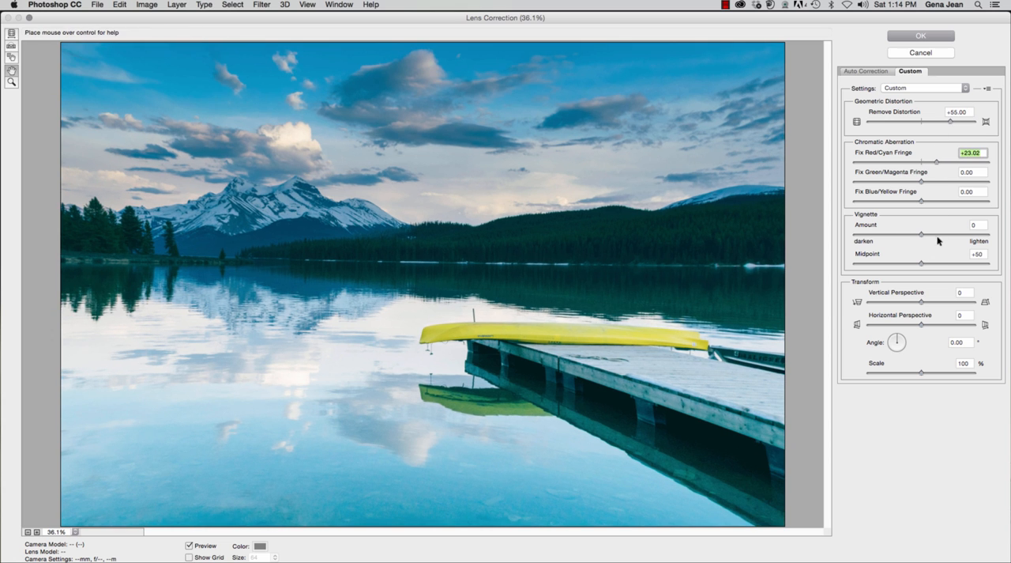
Step: Try a vignette of -78 with midpoint +21 and a vertical perspective of +51, and cancel the Lens Correction filter
left_click(869, 235)
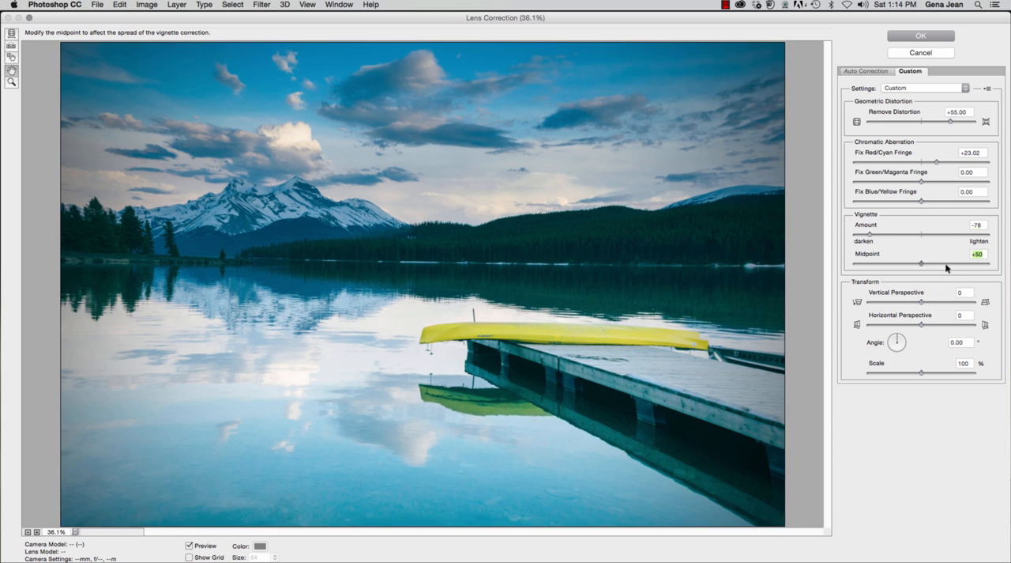
left_click(949, 264)
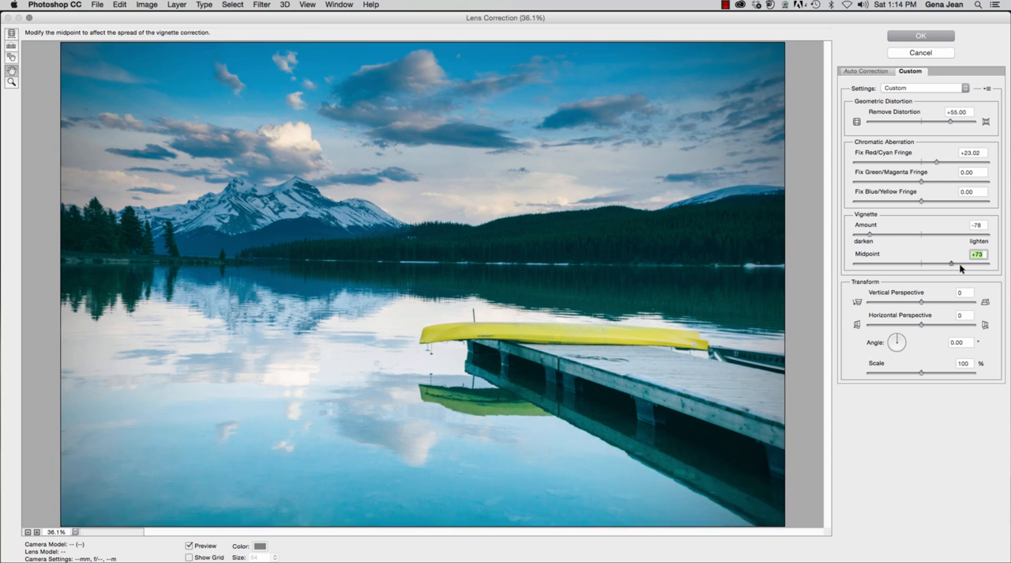
left_click_drag(951, 264, 882, 264)
left_click_drag(921, 301, 898, 301)
left_click(948, 302)
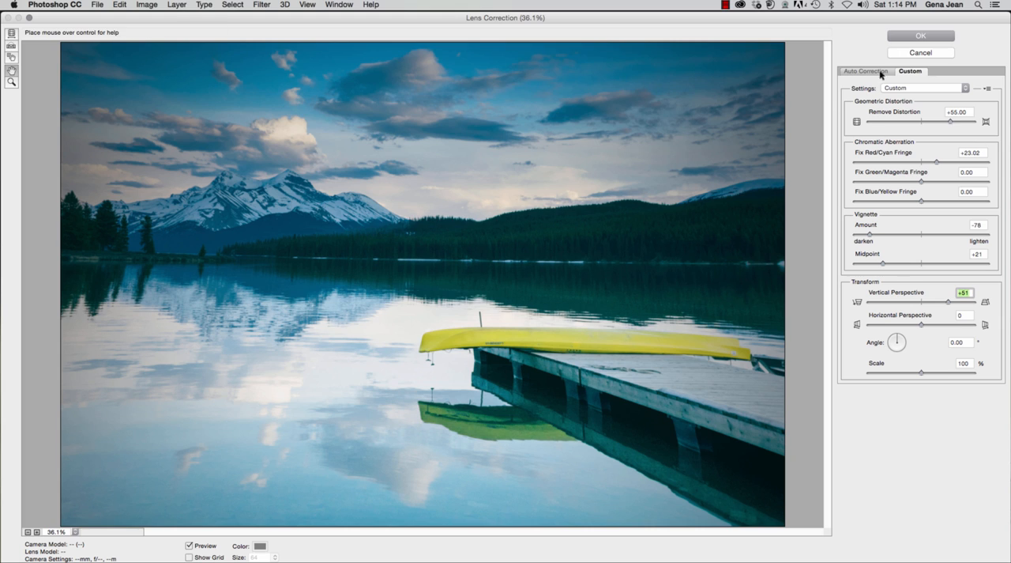
left_click(917, 53)
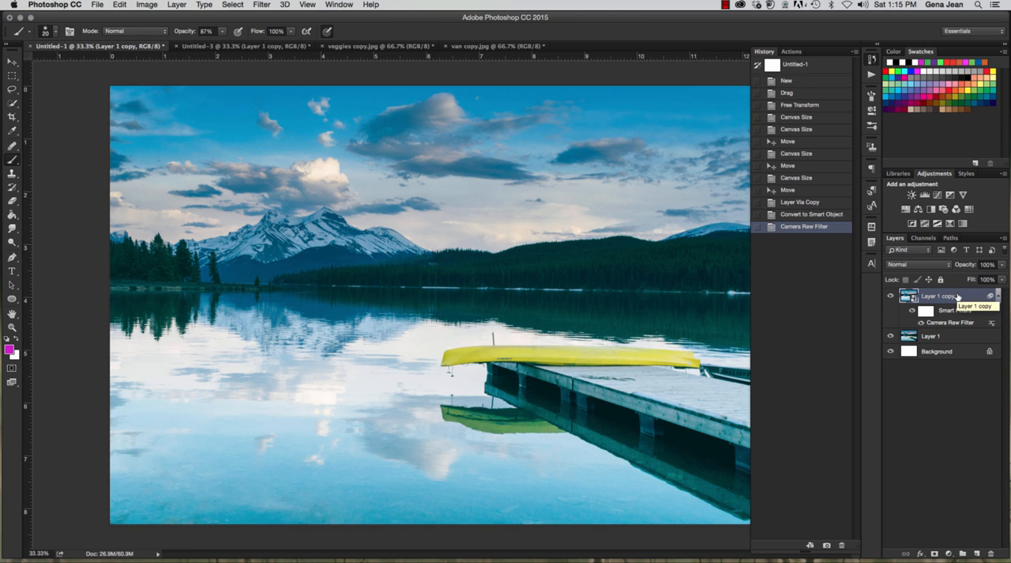
Step: Select the yellow canoe on the dock with the Quick Selection tool
left_click(12, 103)
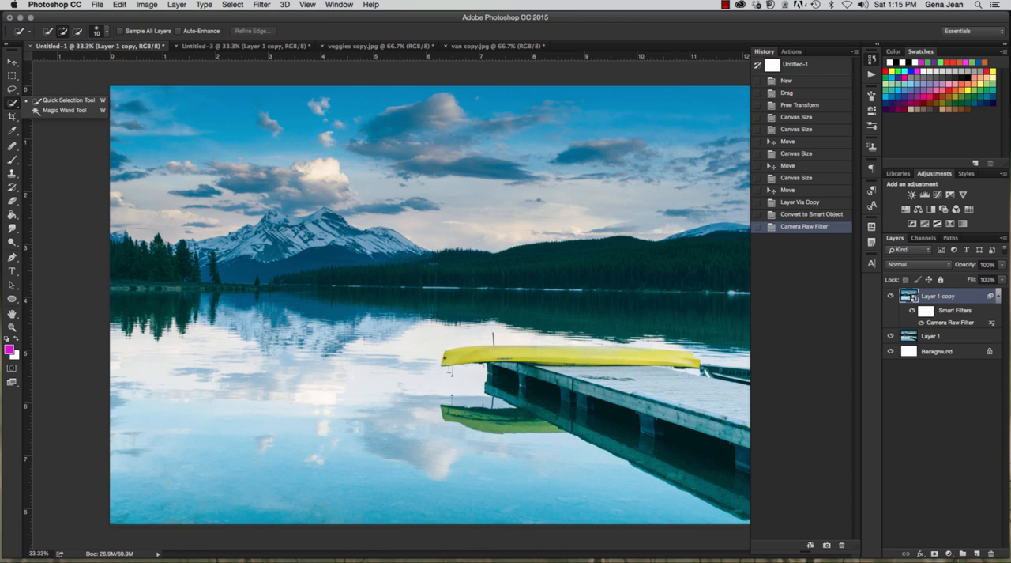
left_click(447, 353)
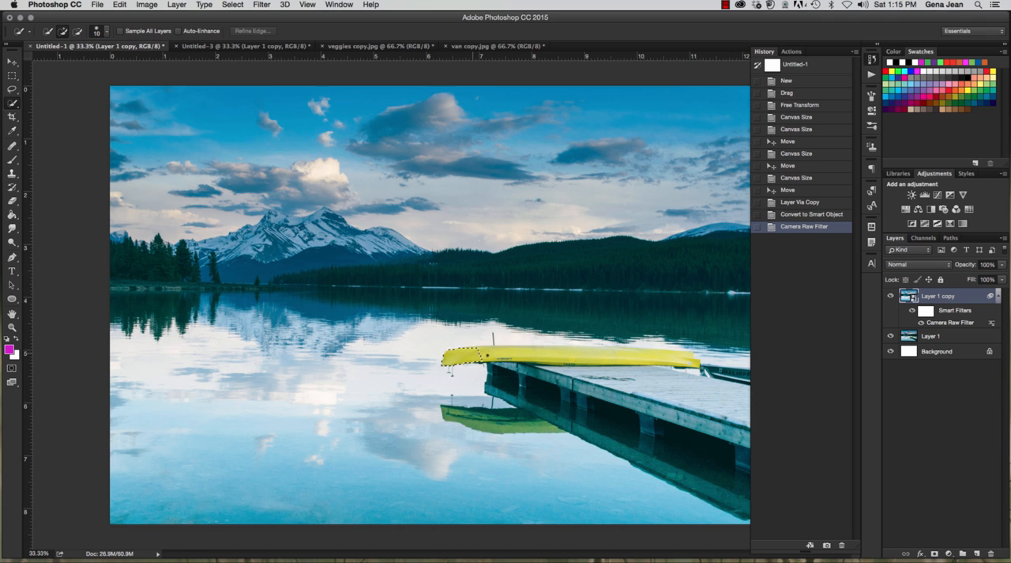
left_click_drag(488, 356, 689, 363)
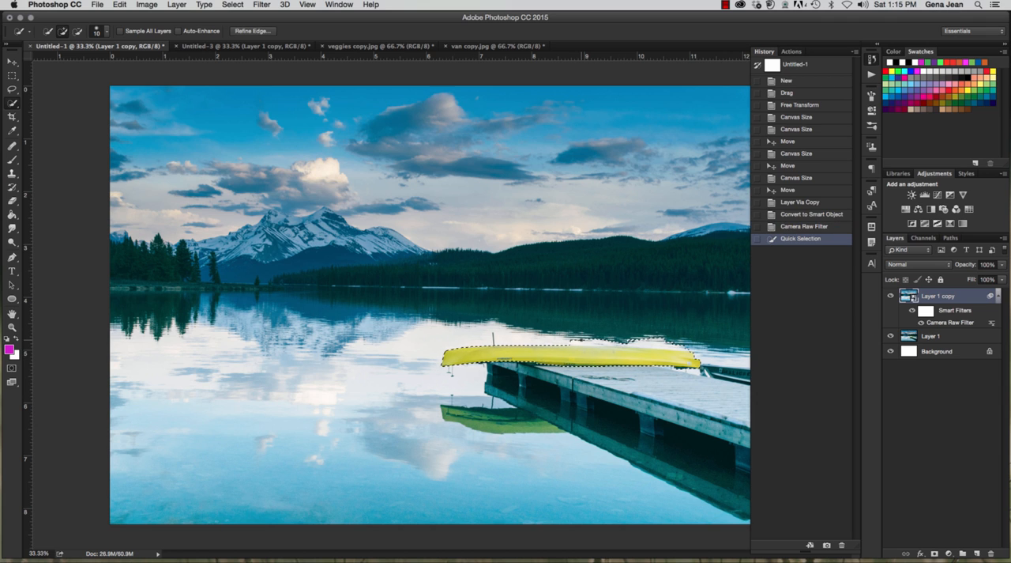
Step: Refine the canoe selection by subtracting stray areas along its upper edge and adding missed parts of the hull
key("x")
key("alt")
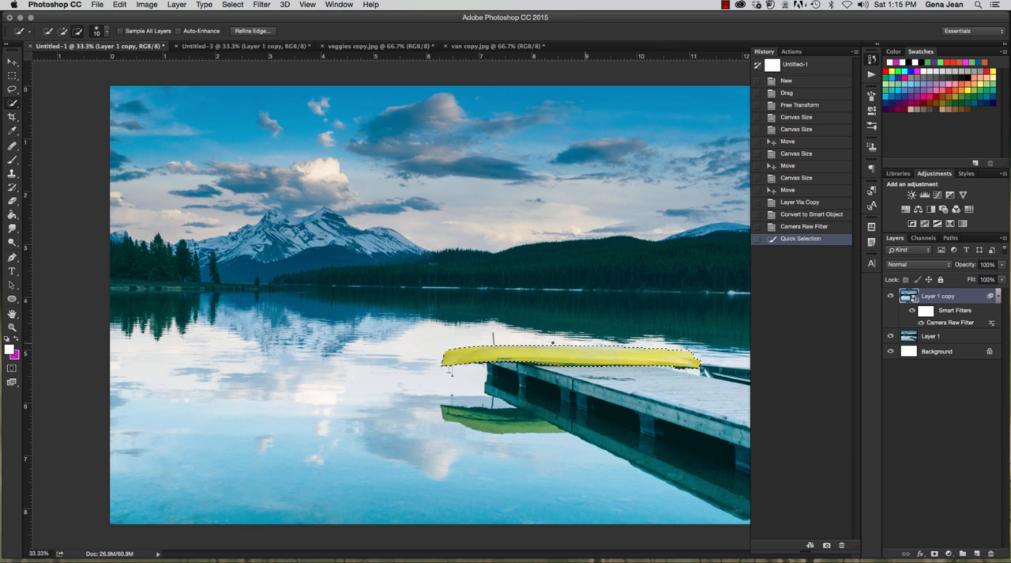
left_click(492, 339)
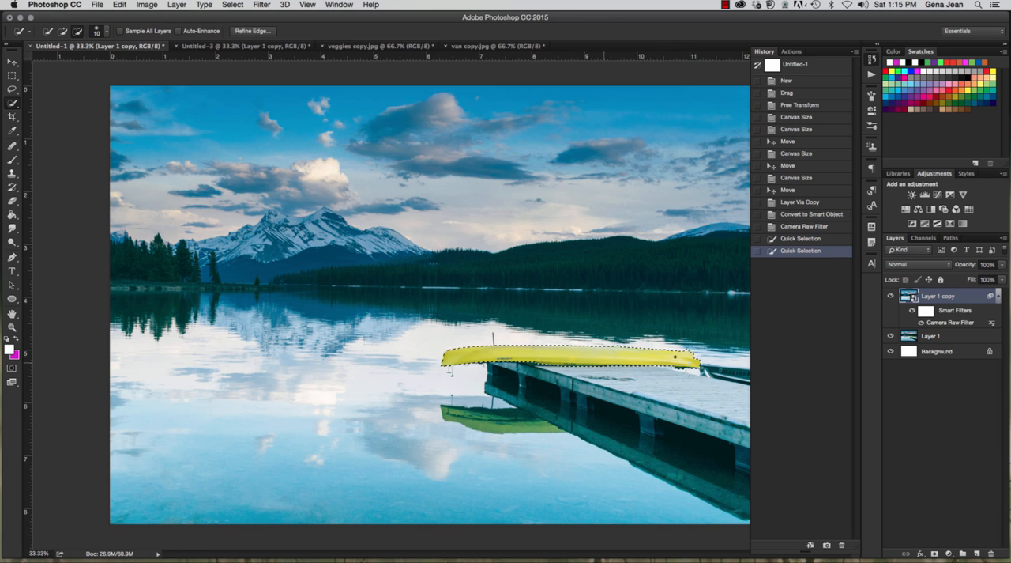
left_click(683, 368, "alt")
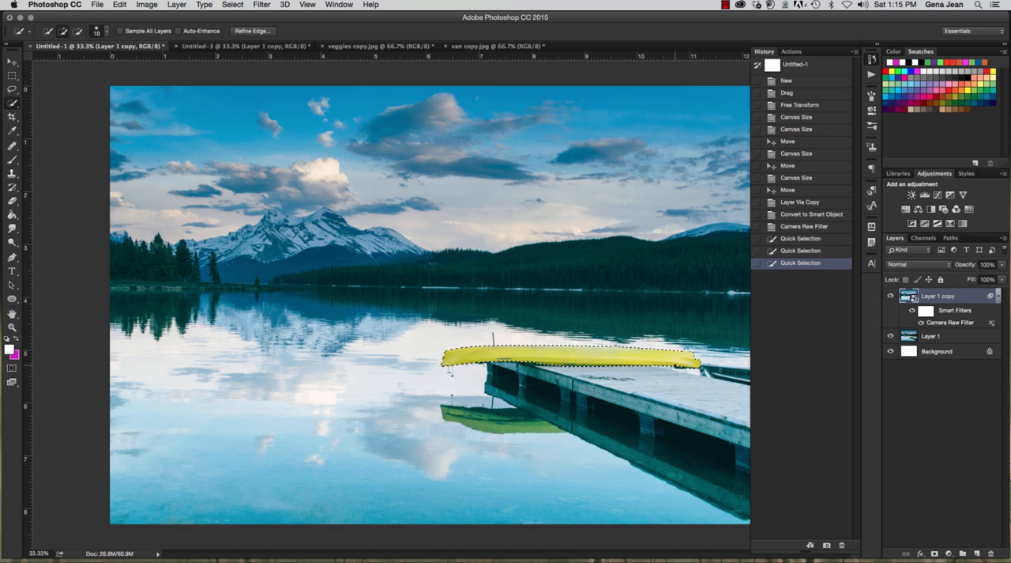
left_click(515, 346)
left_click(511, 345)
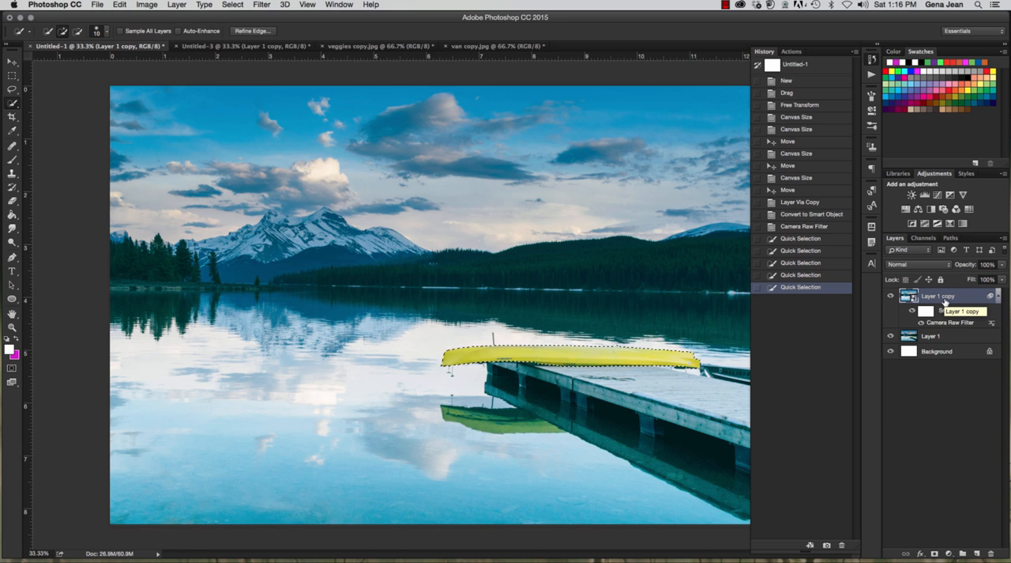
Step: Open the Liquify filter for the Layer 1 copy and try puckering the canoe's edges with a size 250 brush
left_click(262, 5)
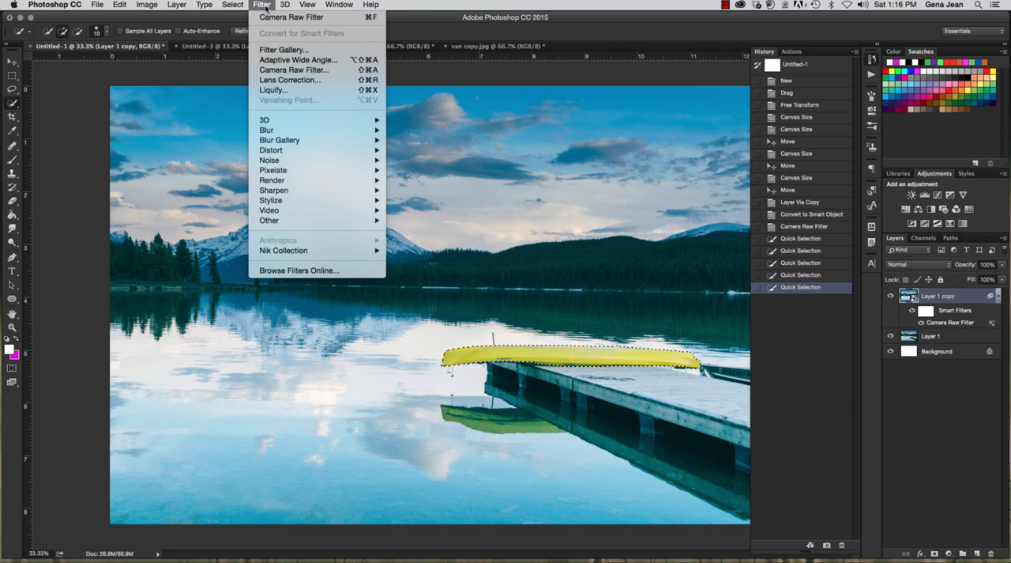
left_click(280, 90)
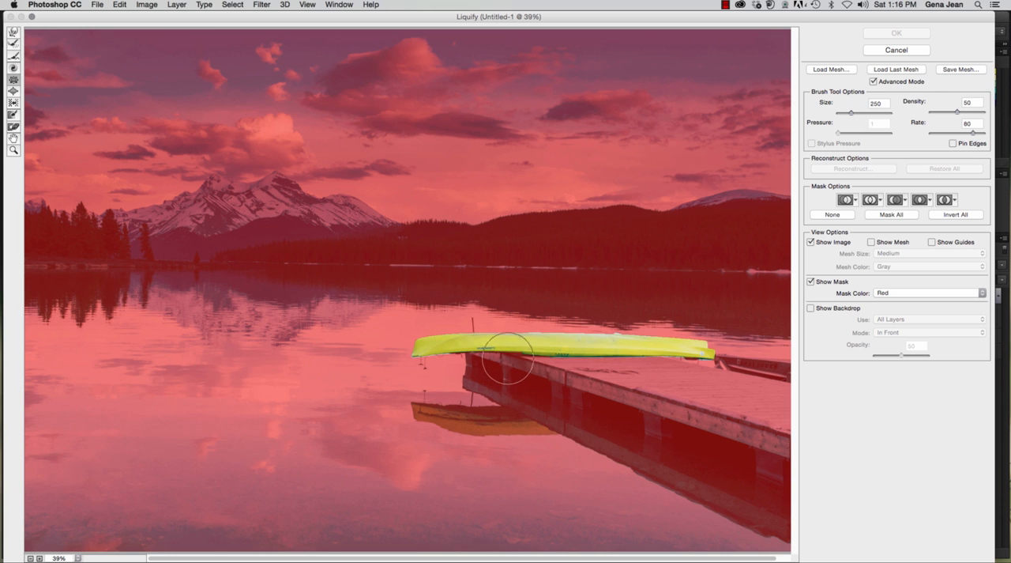
mouse_move(628, 316)
left_mouse_down()
mouse_move(621, 339)
mouse_move(564, 340)
mouse_move(564, 331)
left_mouse_up()
left_click_drag(474, 348, 469, 336)
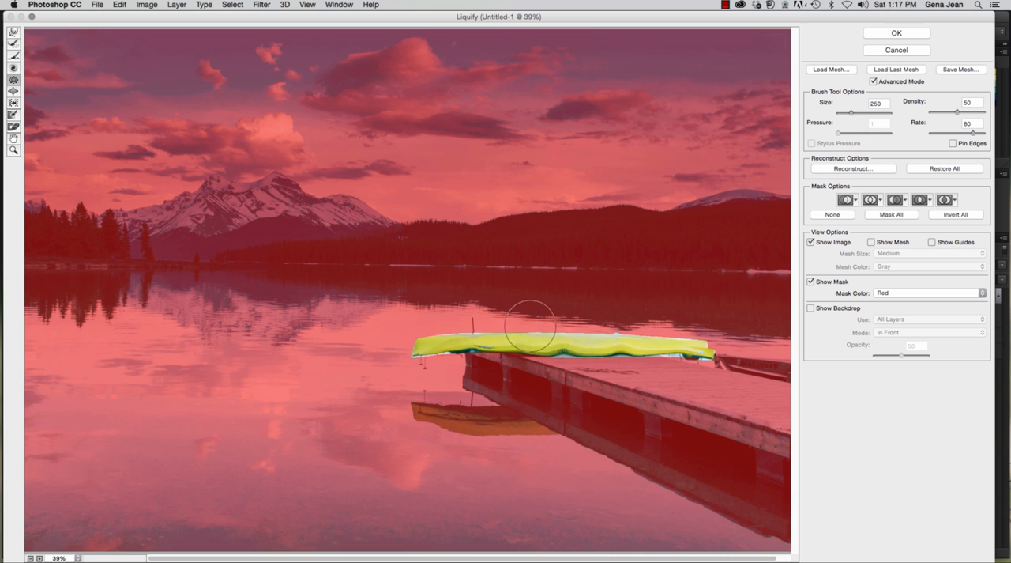
Step: Restore the puckered canoe edges with the Reconstruct tool at brush size 125, and cancel the Liquify filter
left_click(13, 45)
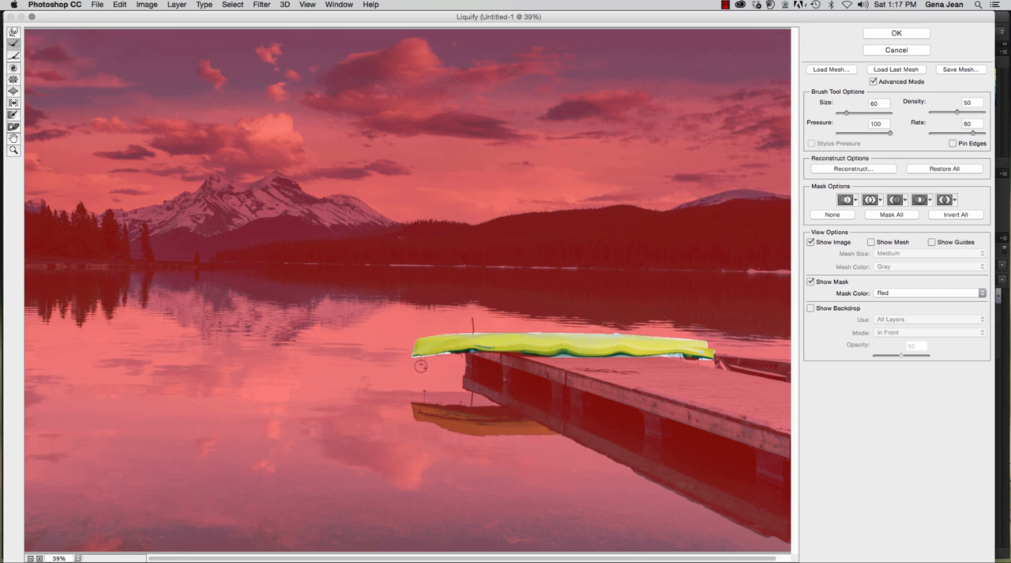
key("bracketright")
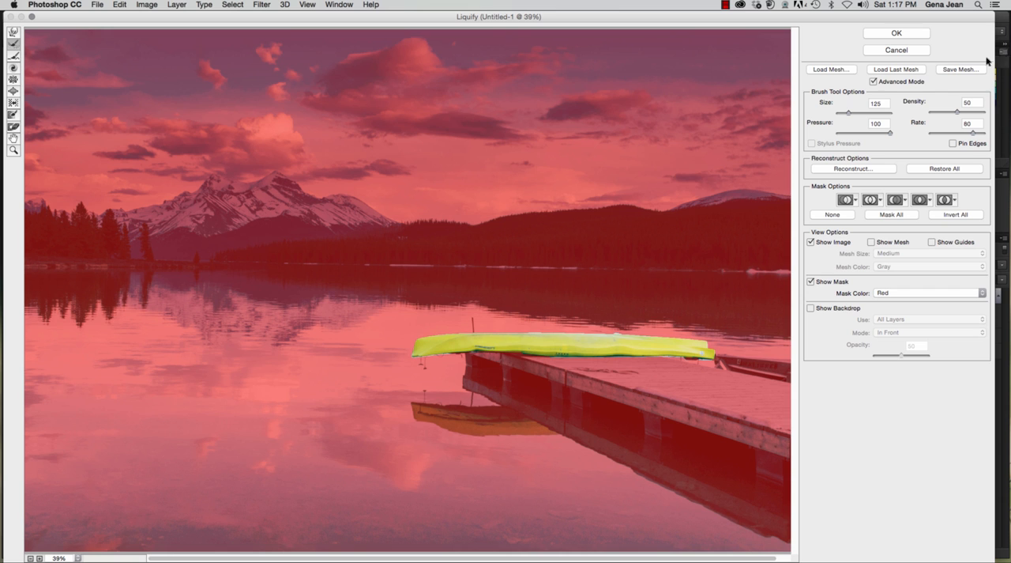
left_click(916, 52)
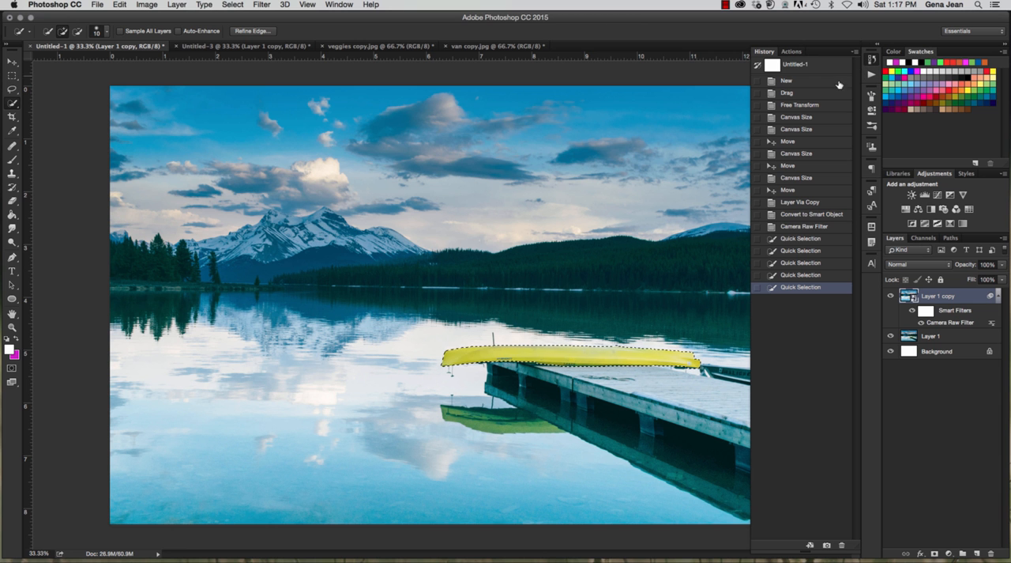
Step: Reopen the Liquify filter and distort the canoe's tip using the Smooth tool and the Forward Warp tool at brush size 200
left_click(264, 4)
left_click(274, 89)
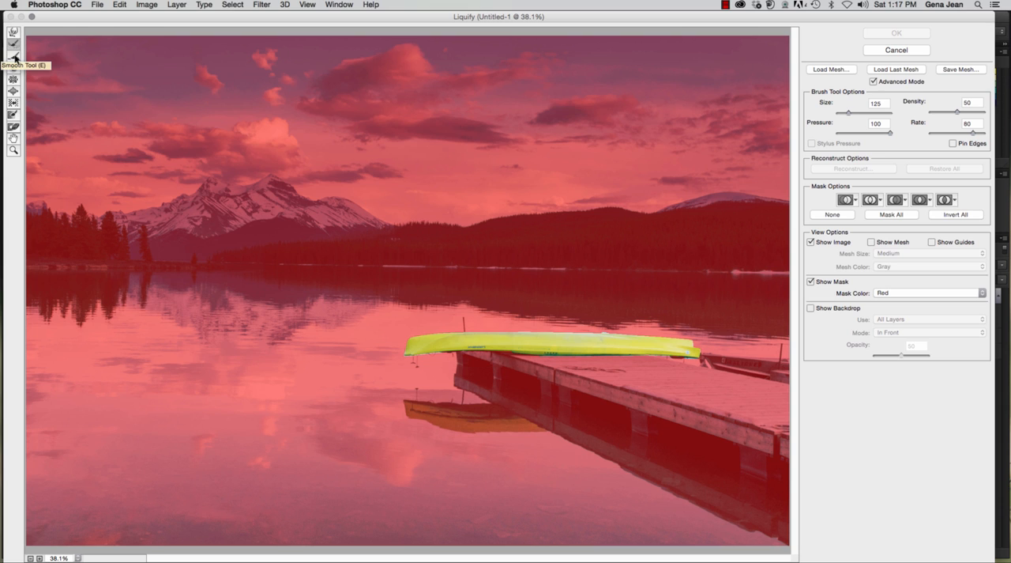
left_click(14, 58)
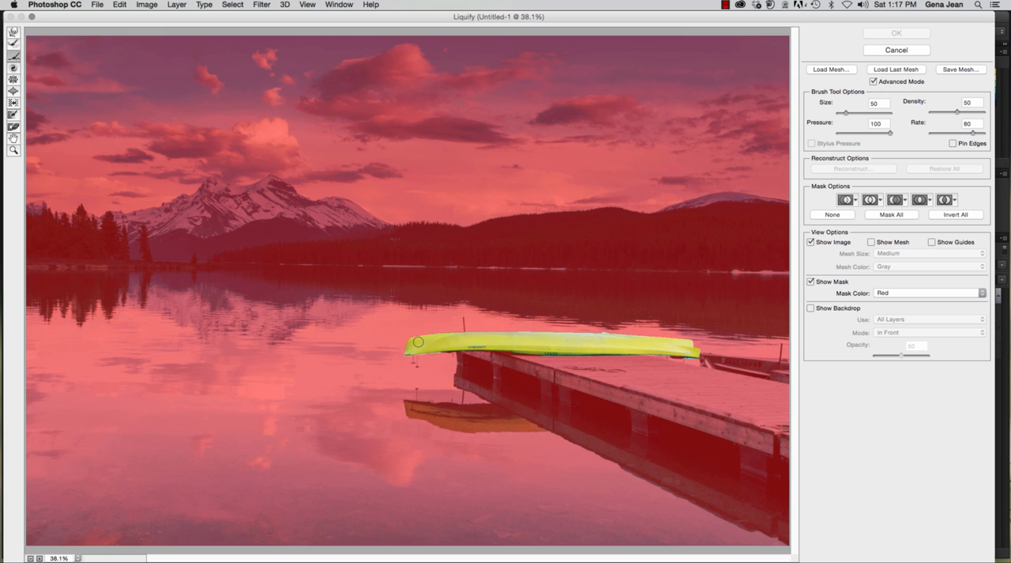
left_click_drag(418, 342, 422, 343)
left_click(14, 33)
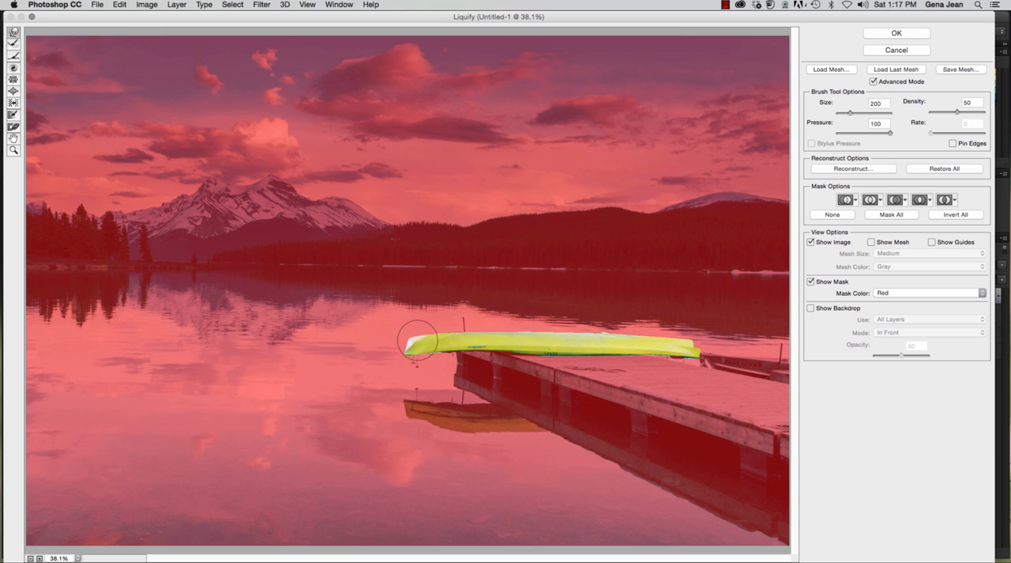
Step: Smooth the warped edge of the canoe's tip with the Smooth tool at brush size 15, working at 200% magnification
left_click(39, 558)
left_click(40, 557)
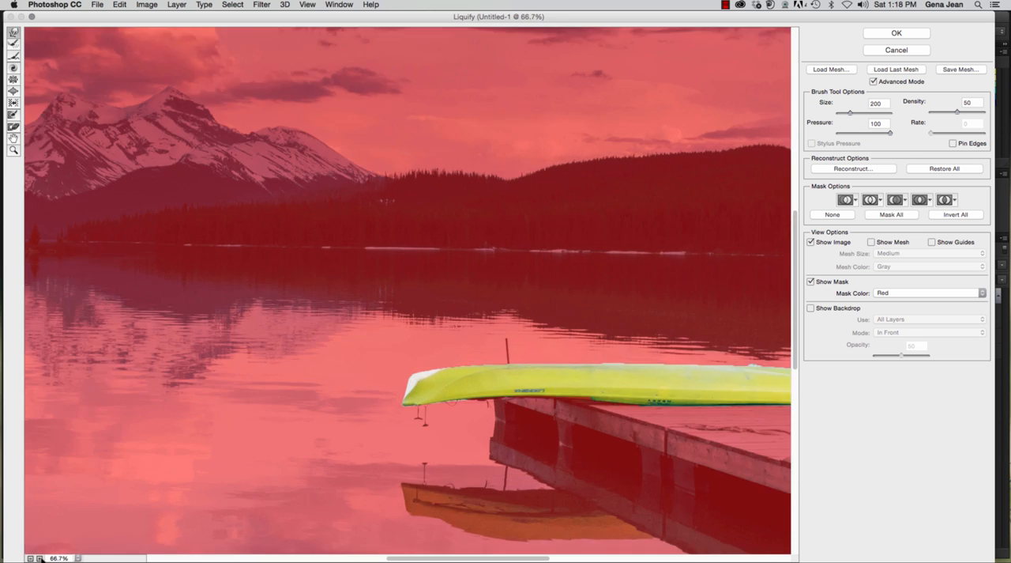
left_click(40, 558)
left_click(39, 558)
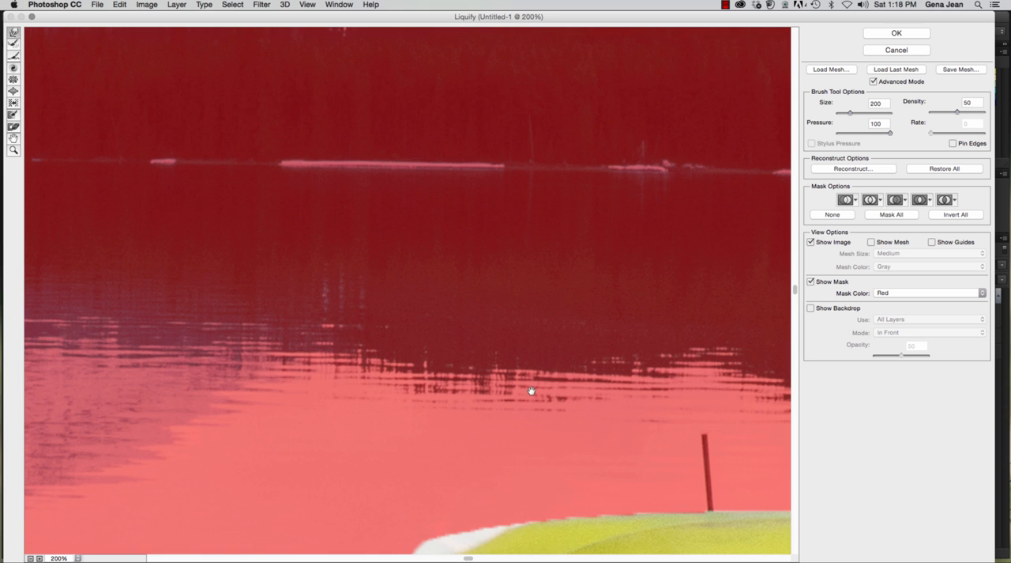
left_click_drag(530, 390, 508, 137)
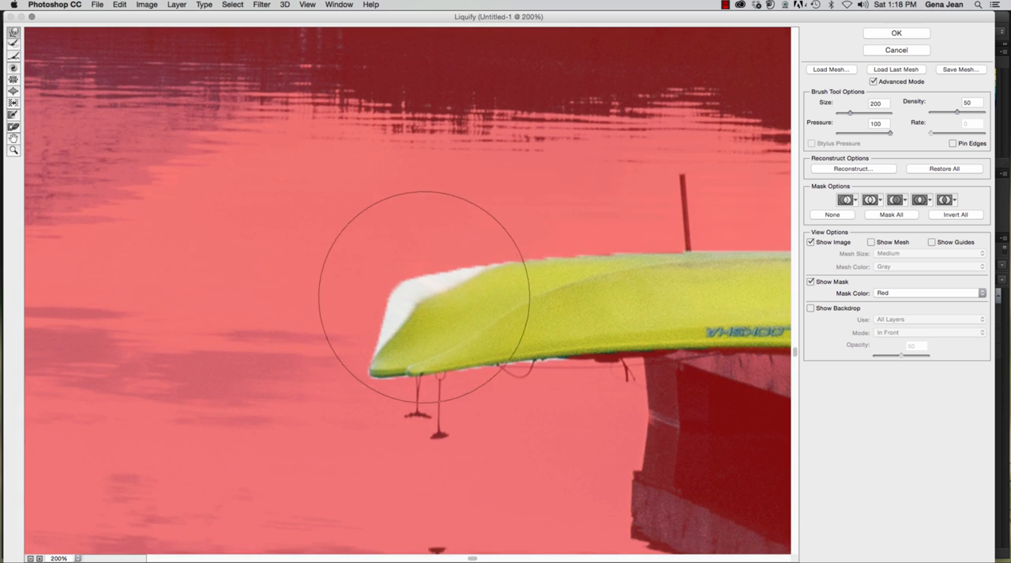
scroll(407, 291, "down", 1)
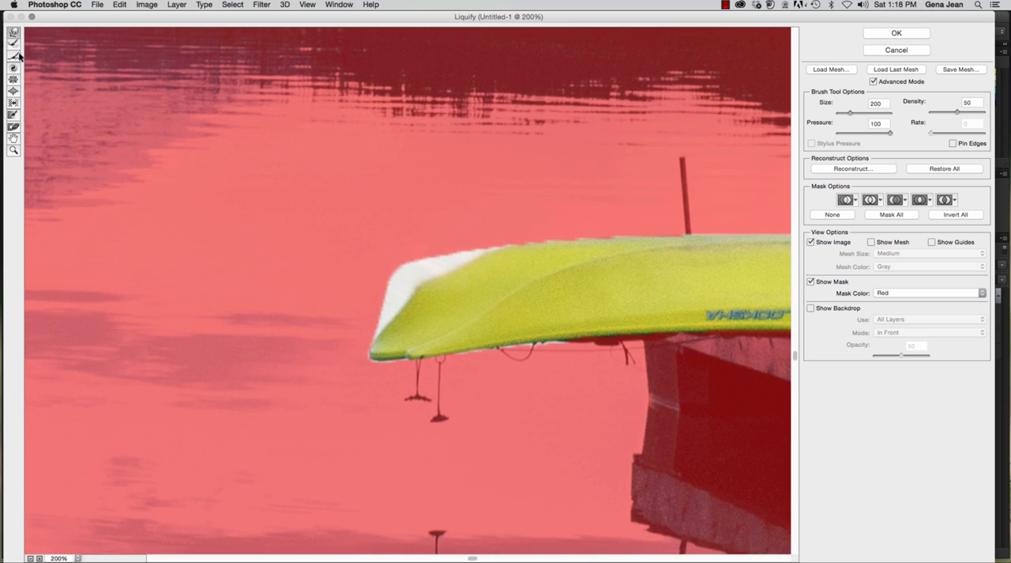
left_click(13, 56)
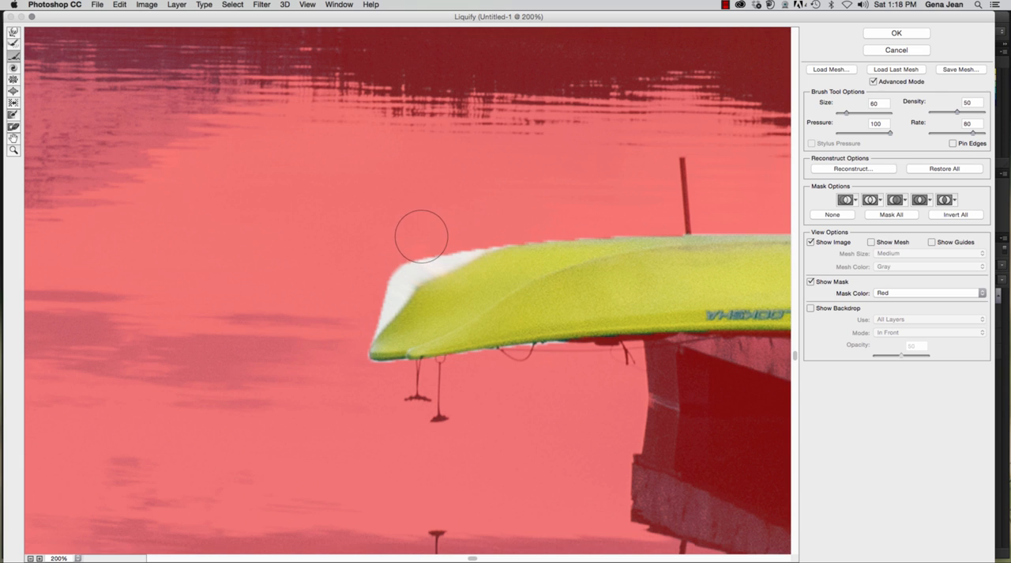
key("bracketright")
key("bracketleft")
key("bracketleft")
key("bracketleft")
key("bracketleft")
key("bracketleft")
key("bracketleft")
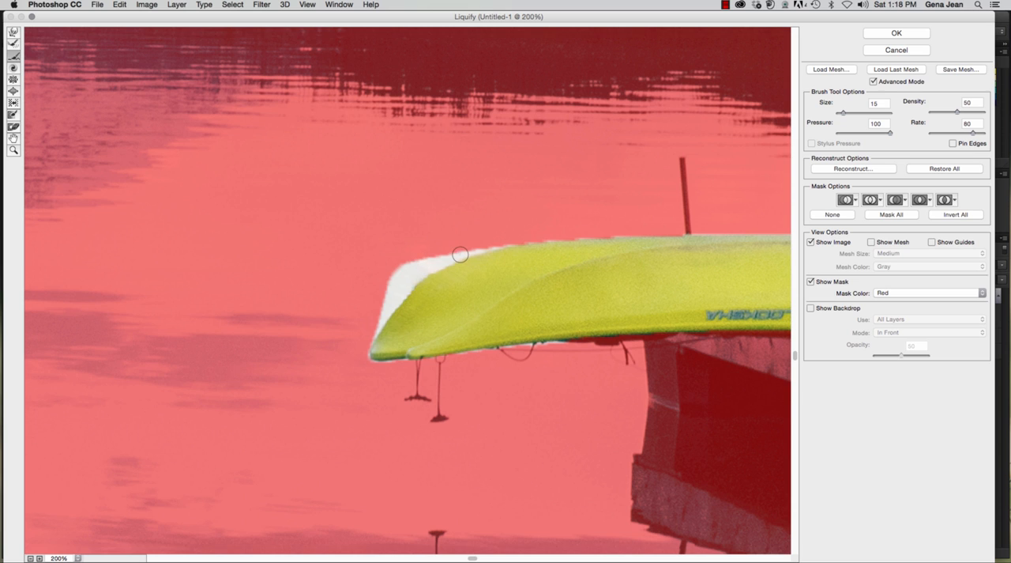
mouse_move(460, 255)
left_mouse_down()
mouse_move(430, 268)
mouse_move(397, 314)
left_mouse_up()
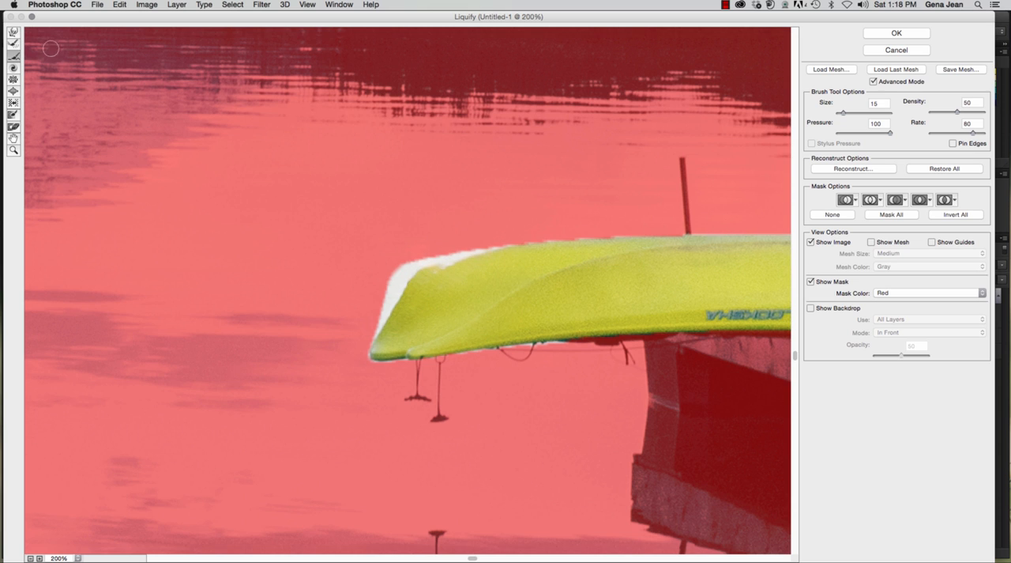
Step: Restore the canoe tip's original shape with the Reconstruct tool at brush size 125
left_click(13, 43)
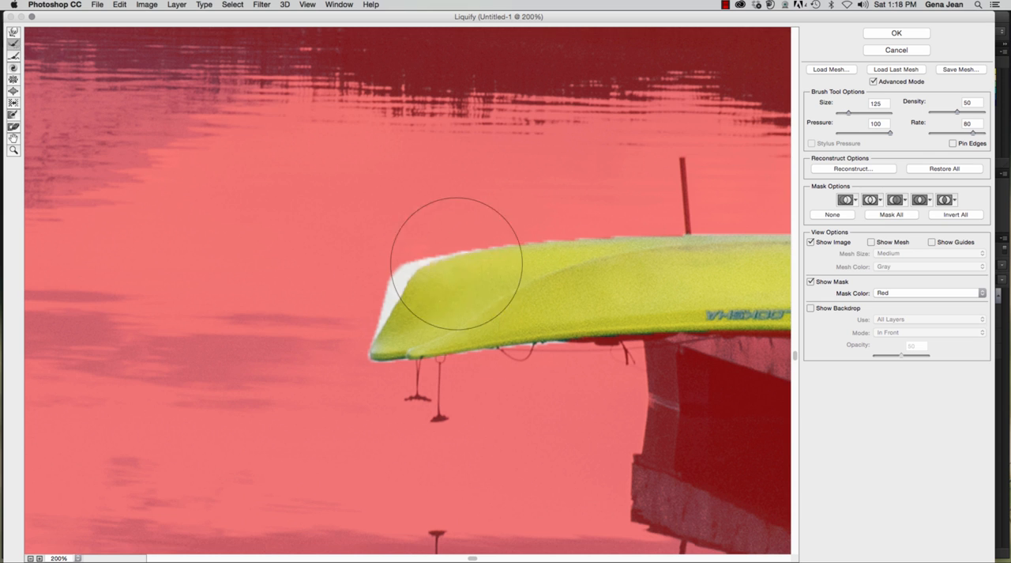
left_click_drag(458, 255, 400, 263)
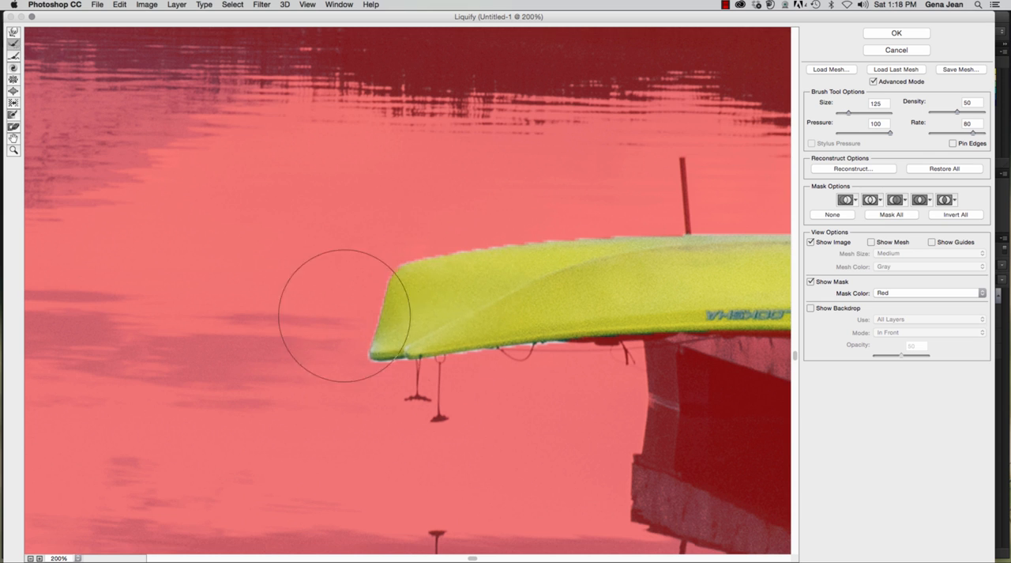
scroll(466, 345, "down", 1)
scroll(331, 348, "up", 1)
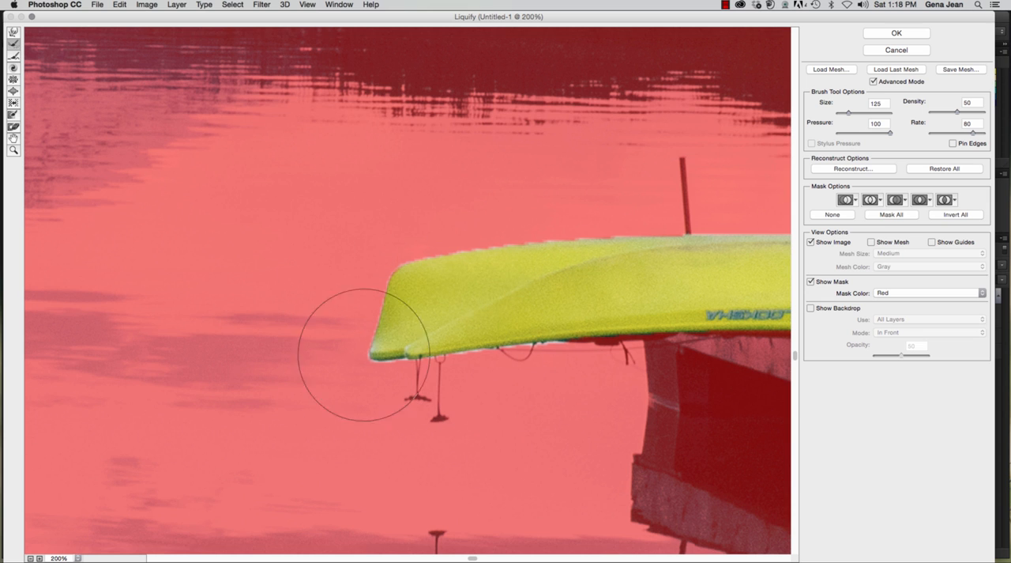
scroll(519, 313, "up", 20)
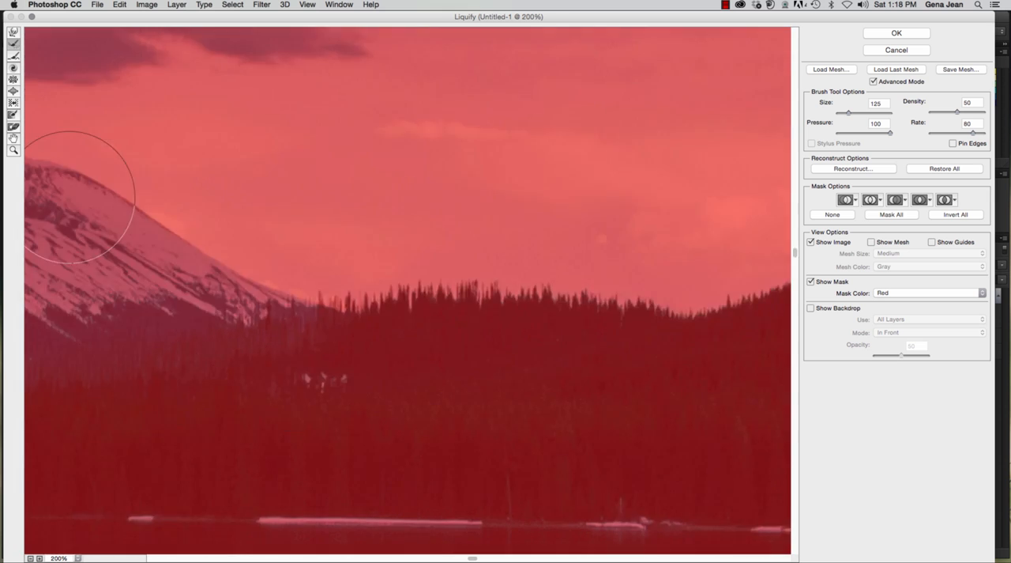
scroll(459, 262, "down", 5)
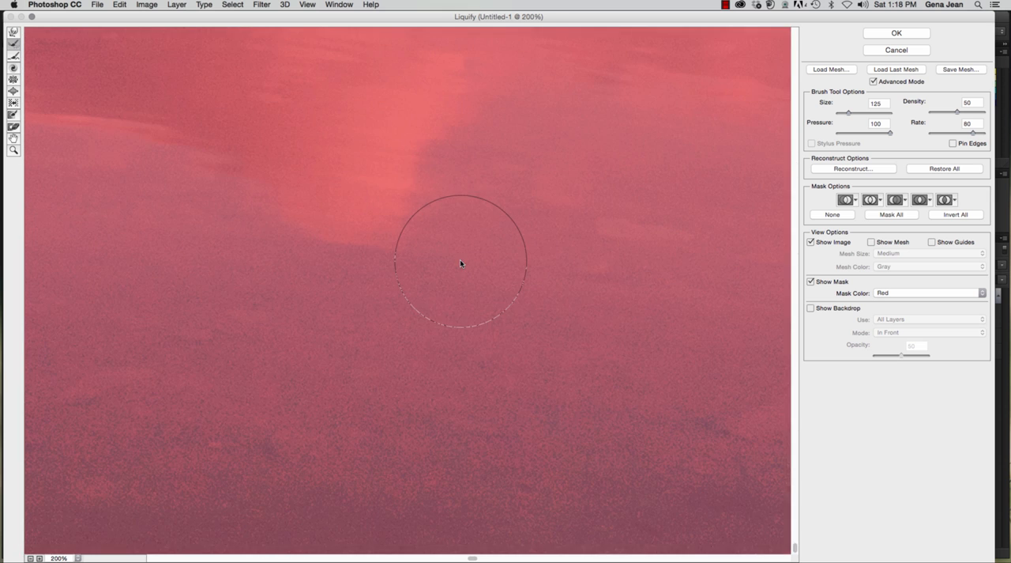
scroll(460, 263, "up", 20)
scroll(460, 262, "down", 20)
scroll(461, 263, "down", 10)
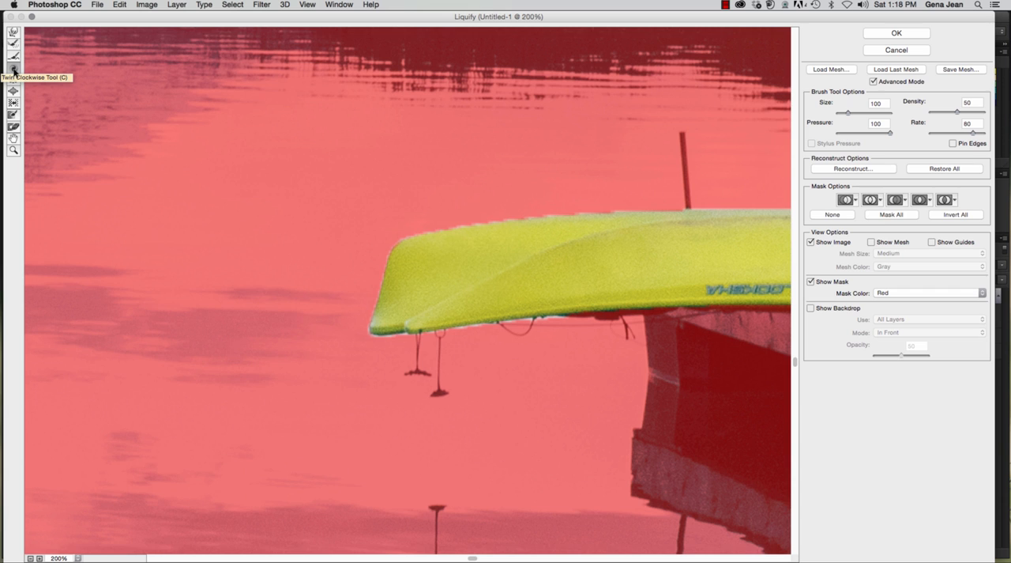
Step: Twirl the canoe's tip with the Twirl Clockwise tool at brush size 100, and restore it with the Reconstruct tool at size 125
left_click(13, 69)
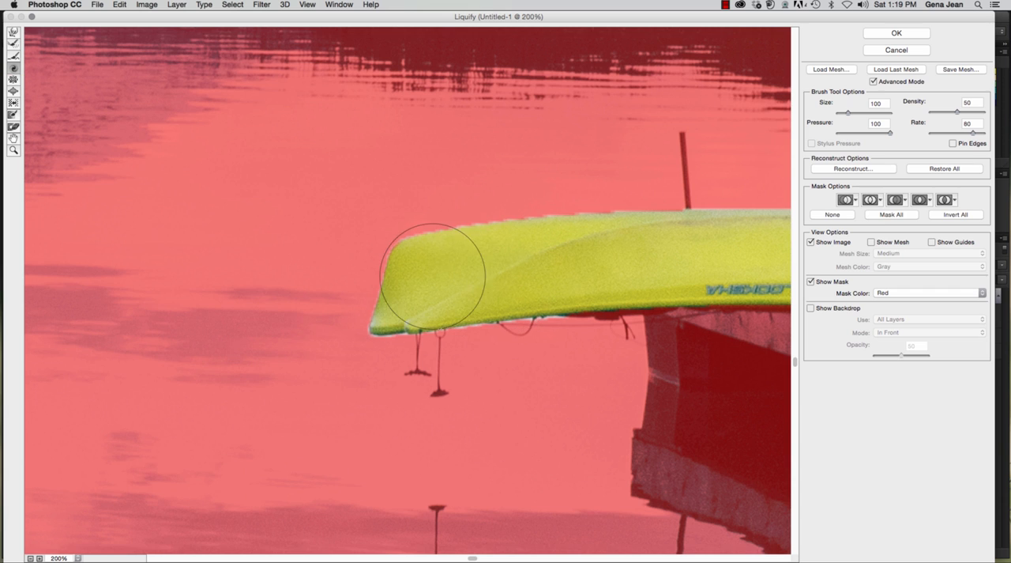
left_click_drag(392, 308, 392, 309)
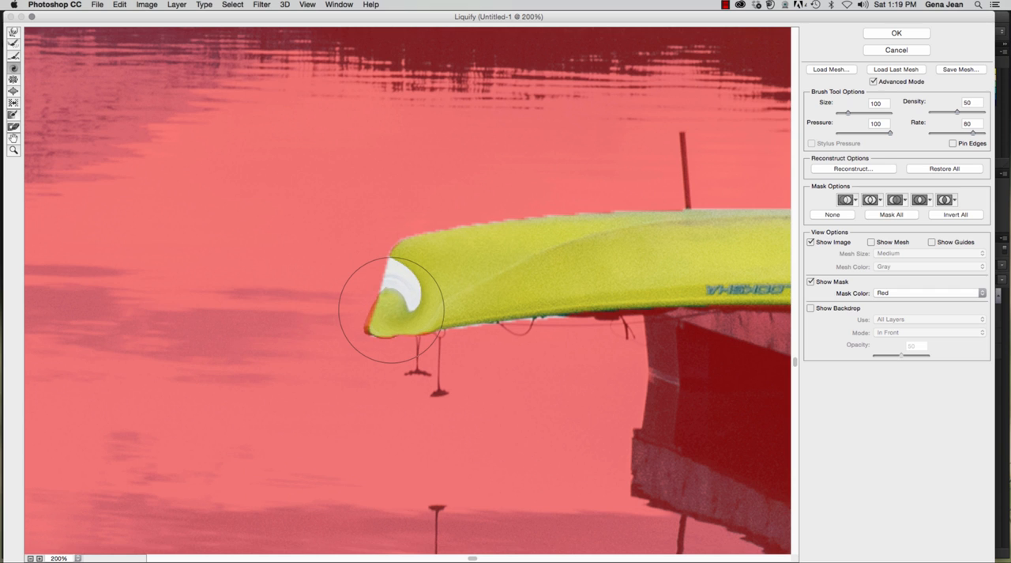
left_click(13, 44)
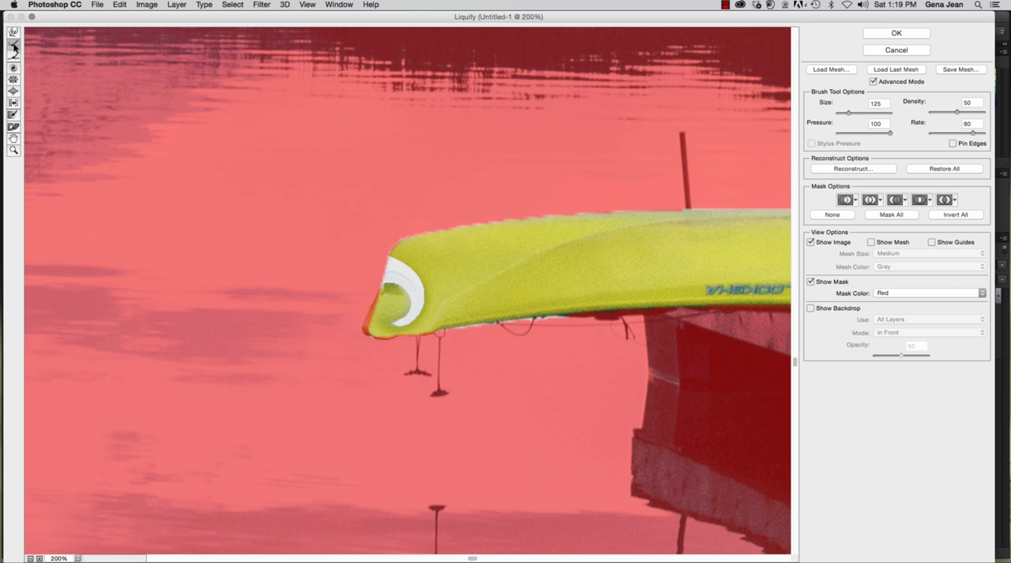
mouse_move(390, 349)
left_mouse_down()
mouse_move(370, 260)
mouse_move(334, 230)
left_mouse_up()
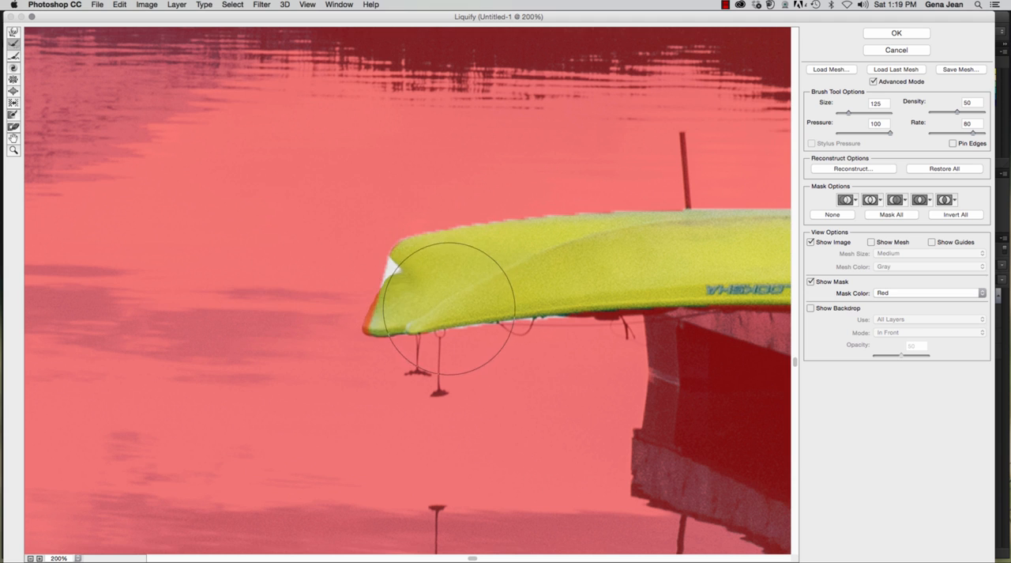
mouse_move(454, 307)
left_mouse_down()
mouse_move(324, 302)
mouse_move(340, 381)
mouse_move(425, 293)
mouse_move(400, 283)
mouse_move(361, 309)
left_mouse_up()
scroll(362, 318, "up", 1)
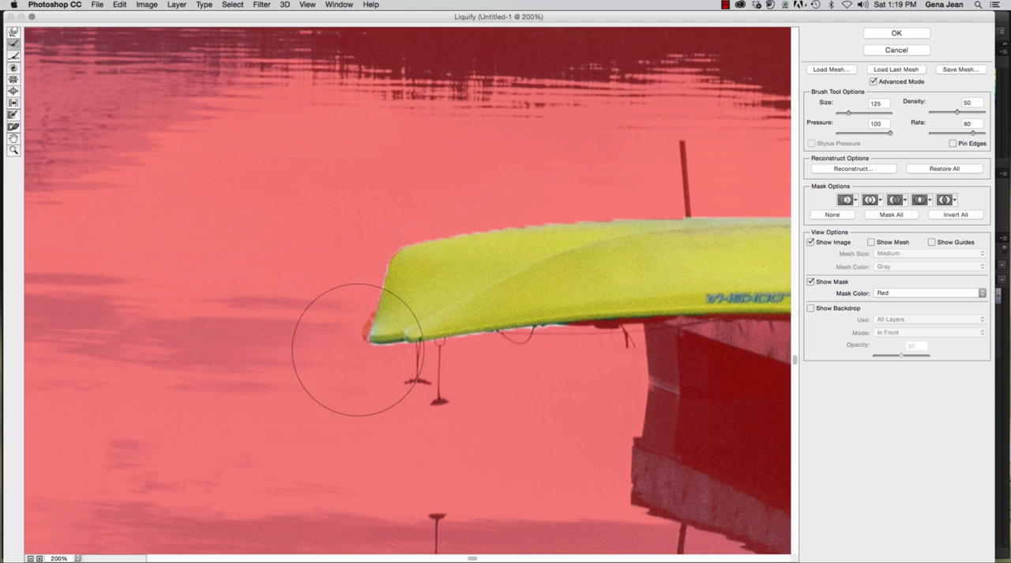
Step: Shrink the canoe at several places along its hull with the Pucker tool at brush size 250
left_click(14, 80)
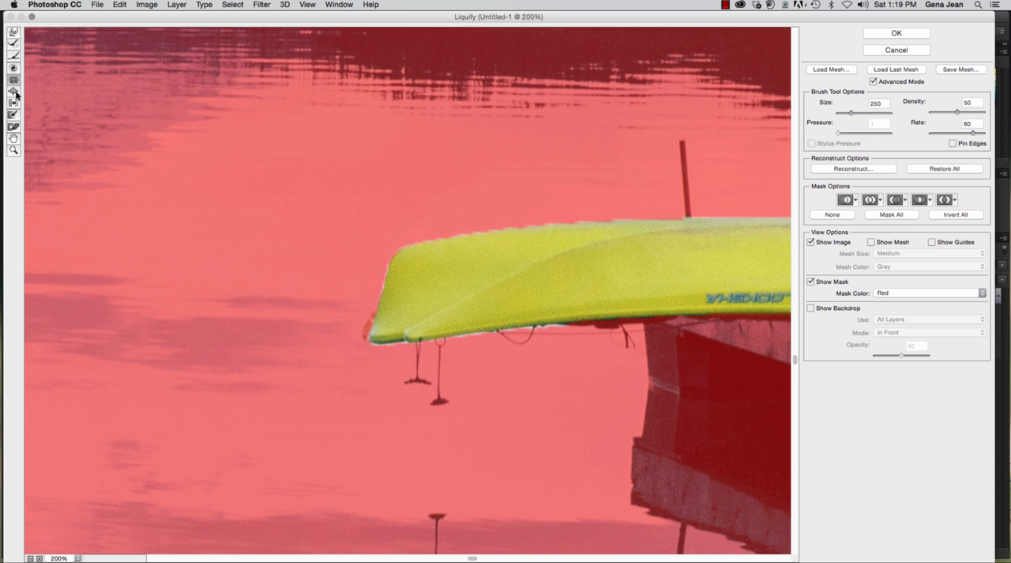
left_click(15, 93)
left_click(14, 80)
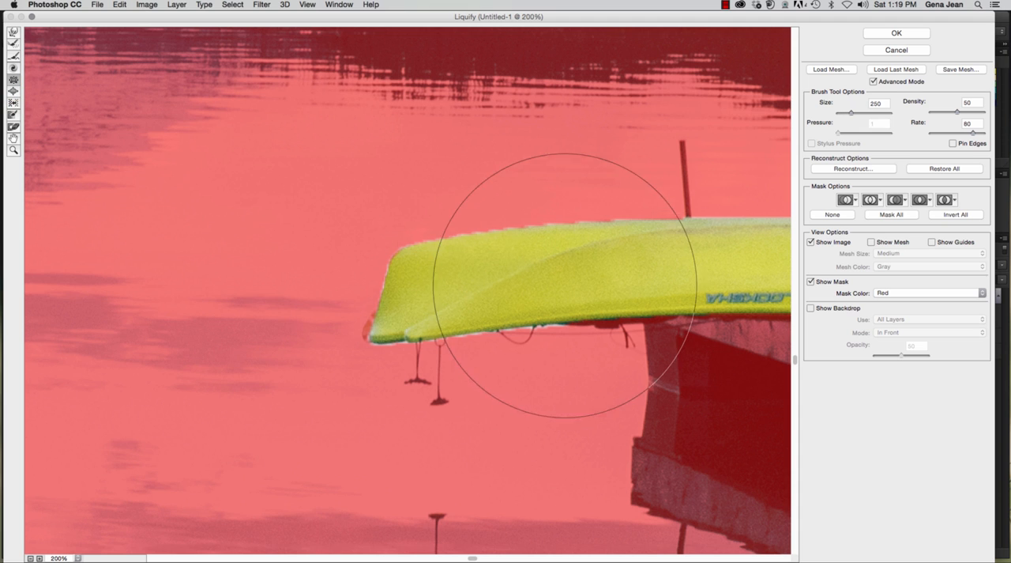
mouse_move(533, 309)
left_mouse_down()
mouse_move(562, 269)
mouse_move(677, 260)
mouse_move(451, 260)
mouse_move(455, 269)
left_mouse_up()
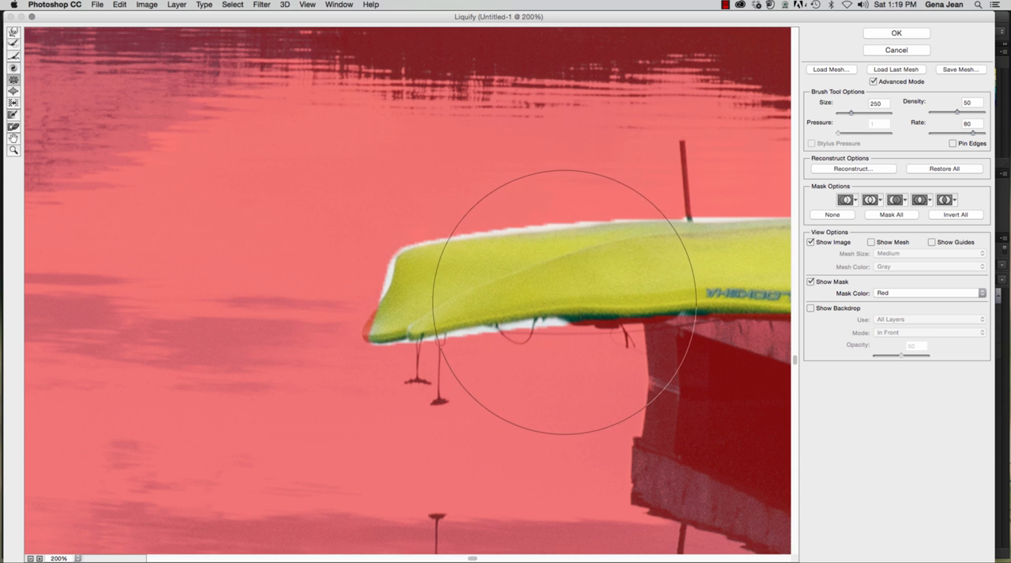
left_click_drag(645, 297, 121, 269)
left_click_drag(374, 247, 440, 251)
left_click_drag(668, 242, 422, 246)
left_click_drag(739, 246, 535, 238)
left_click(376, 220)
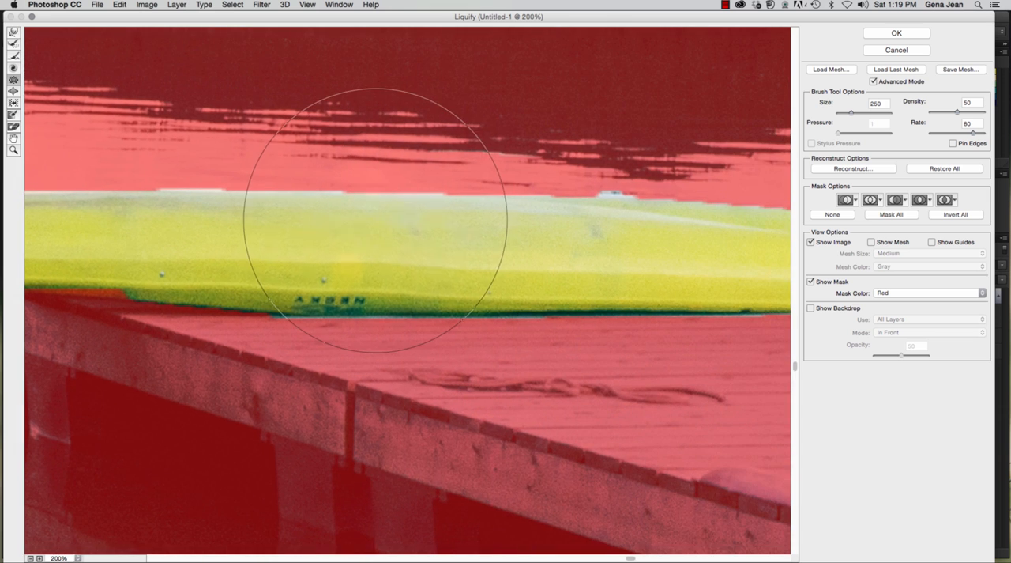
left_click_drag(540, 294, 540, 295)
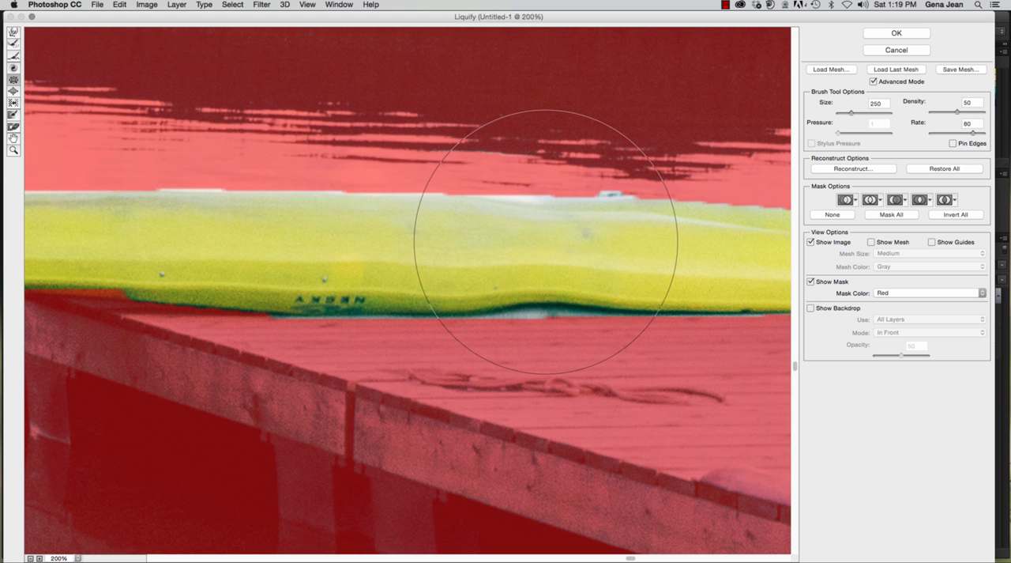
left_click_drag(689, 250, 466, 245)
left_click_drag(570, 251, 569, 250)
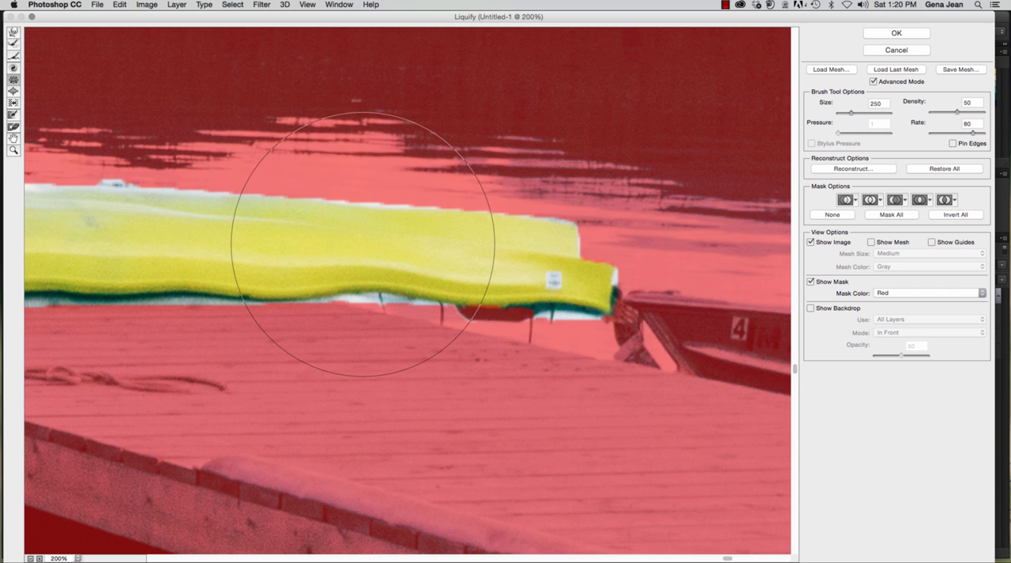
Step: Expand the canoe's lower edge and dock-side end with the Bloat tool at brush size 100
key("b")
scroll(286, 241, "up", 1)
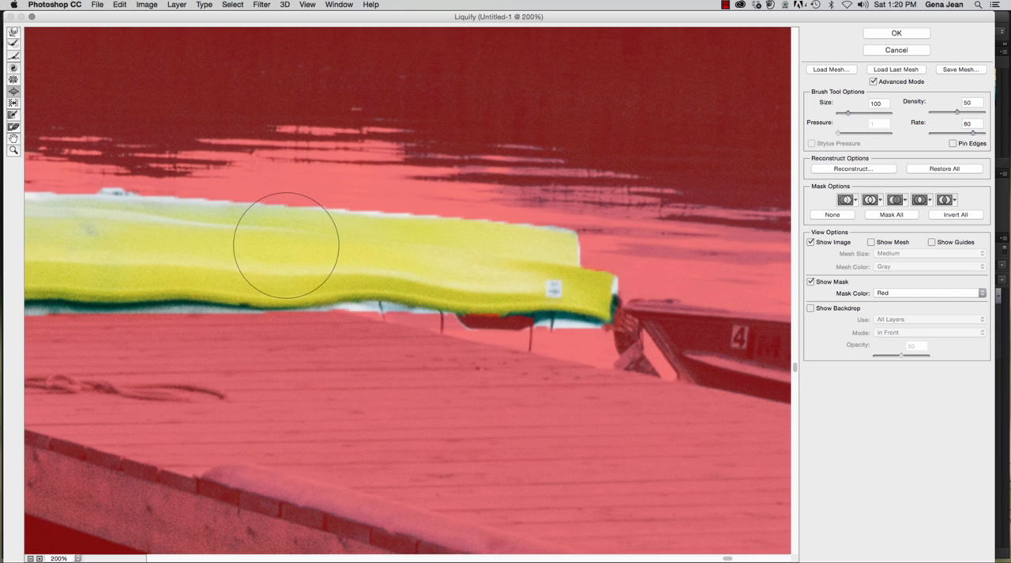
mouse_move(414, 314)
left_mouse_down()
mouse_move(397, 271)
mouse_move(487, 267)
mouse_move(569, 293)
mouse_move(609, 290)
left_mouse_up()
scroll(597, 291, "up", 1)
scroll(609, 289, "down", 1)
mouse_move(527, 301)
left_mouse_down()
mouse_move(522, 309)
mouse_move(565, 327)
mouse_move(529, 330)
left_mouse_up()
mouse_move(360, 320)
left_mouse_down()
mouse_move(333, 267)
mouse_move(355, 335)
mouse_move(406, 298)
mouse_move(541, 245)
mouse_move(410, 244)
mouse_move(438, 232)
mouse_move(395, 233)
mouse_move(462, 236)
mouse_move(479, 226)
mouse_move(358, 233)
mouse_move(360, 213)
mouse_move(36, 210)
left_mouse_up()
scroll(36, 210, "up", 1)
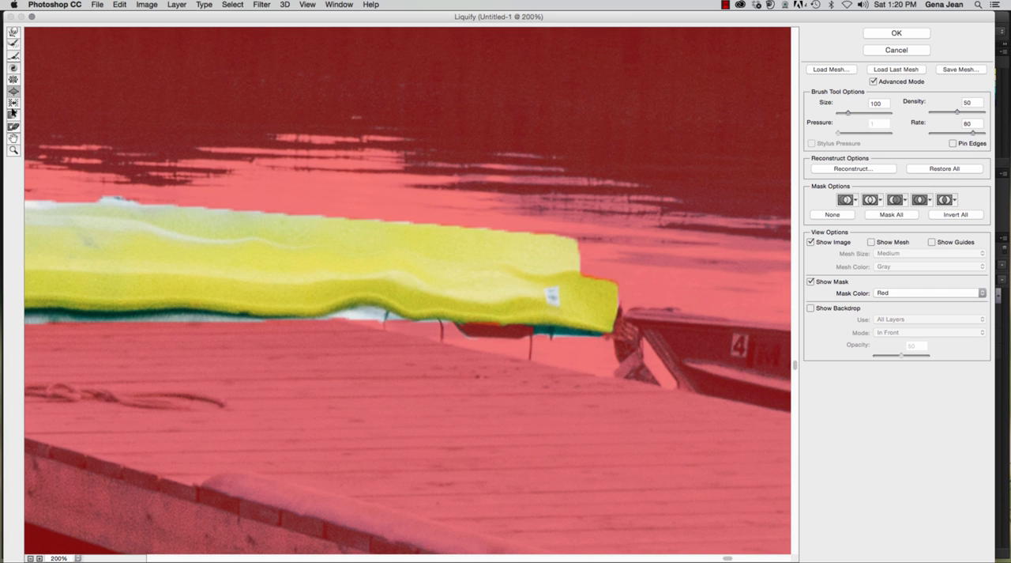
Step: Push the canoe's dock-side end inward with the Push Left tool at brush size 90, and undo the last stroke
left_click(13, 103)
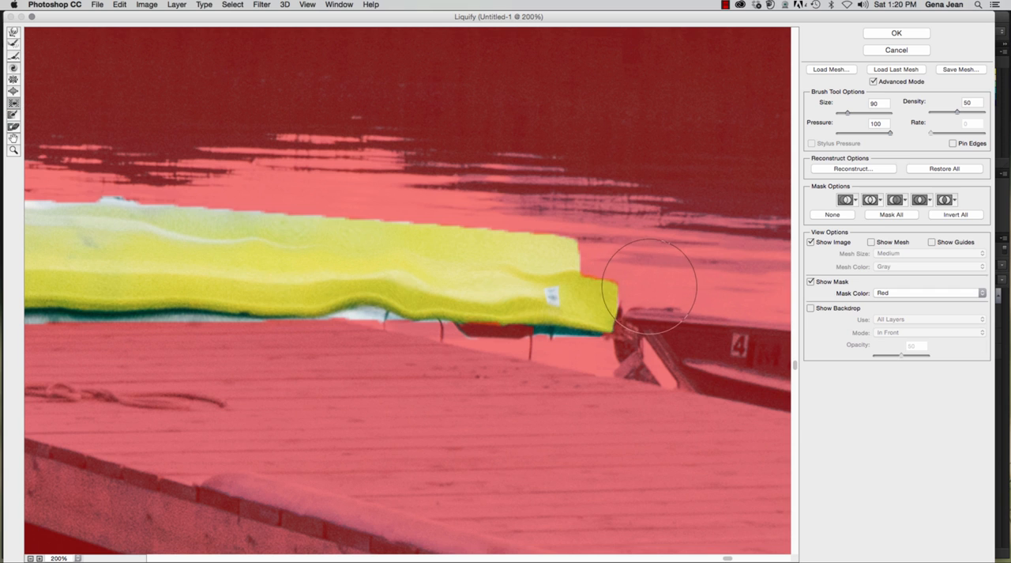
mouse_move(586, 275)
left_mouse_down()
mouse_move(610, 305)
mouse_move(602, 294)
mouse_move(638, 298)
mouse_move(621, 276)
mouse_move(643, 296)
mouse_move(633, 315)
mouse_move(613, 312)
mouse_move(637, 302)
mouse_move(620, 284)
mouse_move(640, 320)
mouse_move(617, 328)
mouse_move(598, 314)
mouse_move(613, 340)
mouse_move(605, 346)
mouse_move(593, 324)
mouse_move(602, 251)
mouse_move(582, 245)
mouse_move(594, 271)
left_mouse_up()
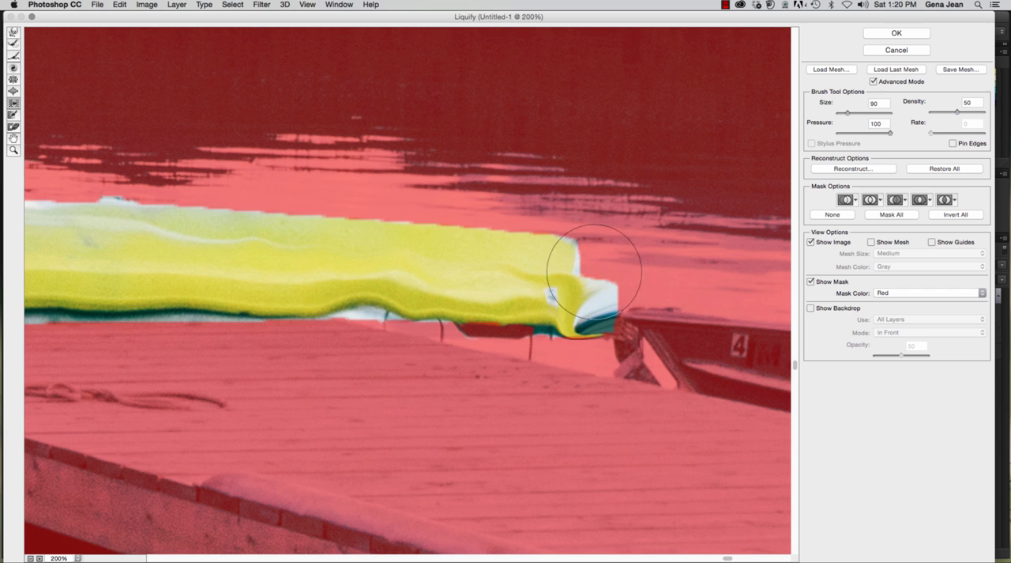
key("super+z")
Step: Freeze the gaps at the canoe's dock-side end and along its lower edge with the Freeze Mask tool at brush size 25
left_click(13, 114)
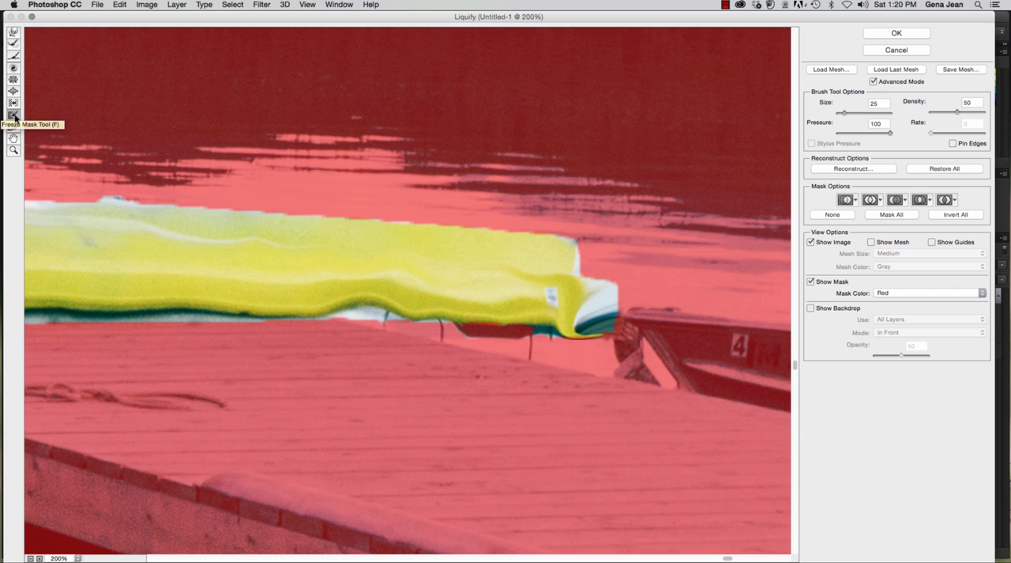
mouse_move(568, 238)
left_mouse_down()
mouse_move(588, 336)
mouse_move(623, 341)
mouse_move(613, 280)
mouse_move(602, 307)
mouse_move(610, 331)
left_mouse_up()
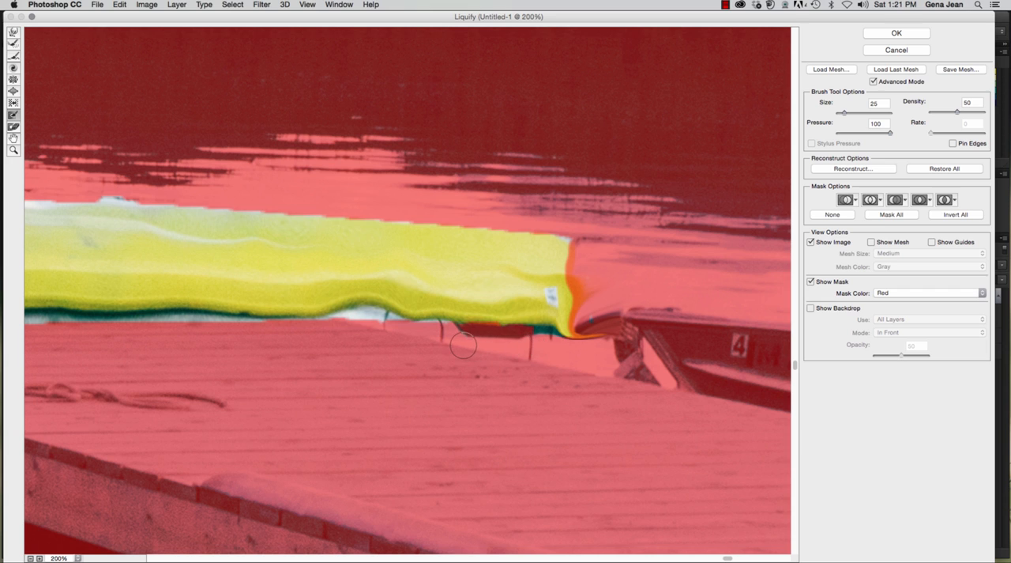
mouse_move(403, 325)
left_mouse_down()
mouse_move(65, 330)
mouse_move(99, 332)
mouse_move(47, 323)
mouse_move(98, 327)
left_mouse_up()
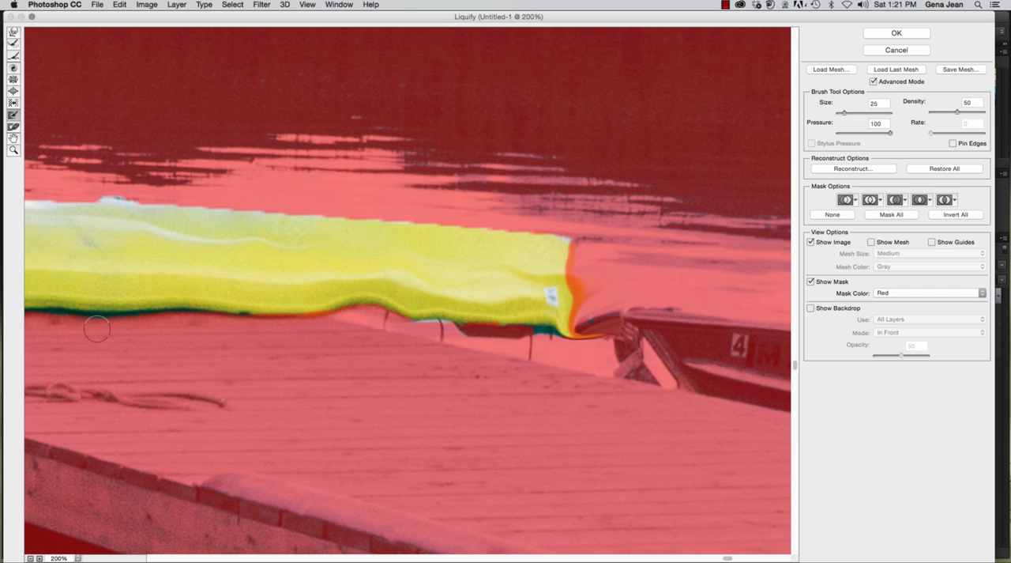
scroll(260, 227, "up", 1)
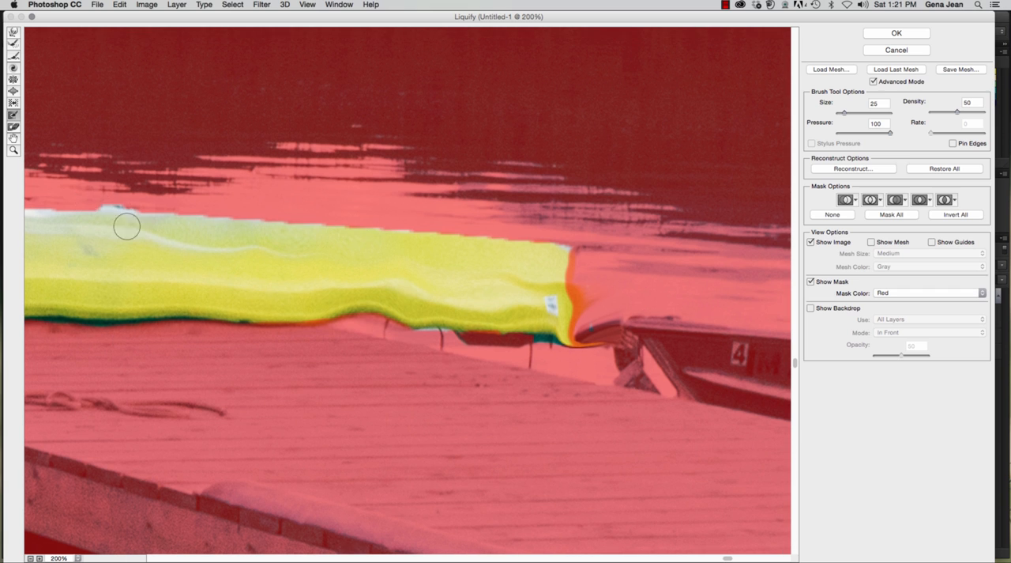
Step: Freeze a rectangular frame around a section of the canoe, and expand the area inside it with the Bloat tool at brush size 100
left_click(61, 205)
mouse_move(63, 214)
left_mouse_down()
mouse_move(96, 228)
mouse_move(313, 242)
left_mouse_up()
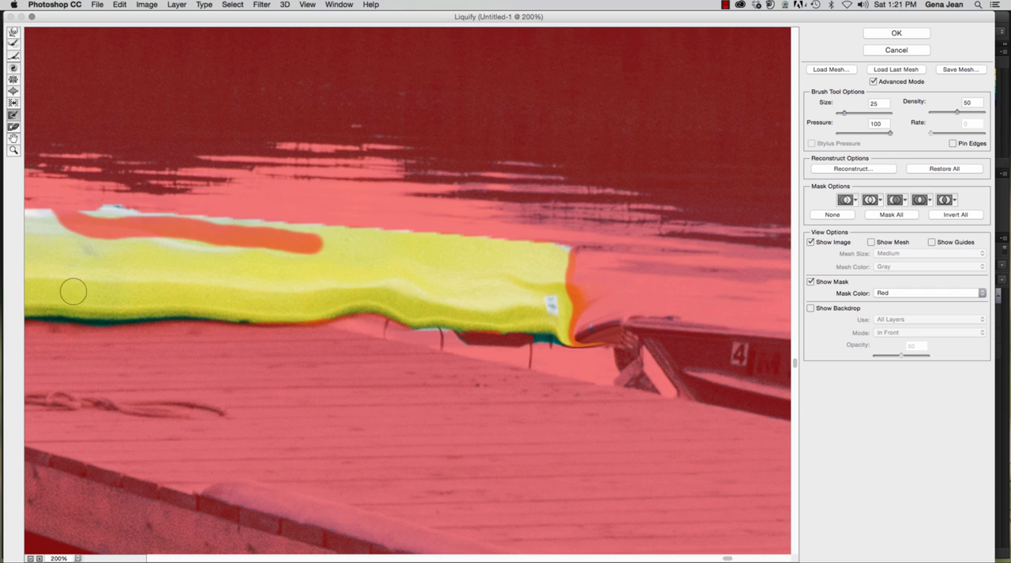
mouse_move(79, 319)
left_mouse_down()
mouse_move(293, 322)
mouse_move(316, 298)
mouse_move(309, 226)
mouse_move(74, 220)
mouse_move(138, 215)
mouse_move(64, 208)
mouse_move(68, 238)
mouse_move(146, 320)
mouse_move(340, 310)
mouse_move(247, 223)
left_mouse_up()
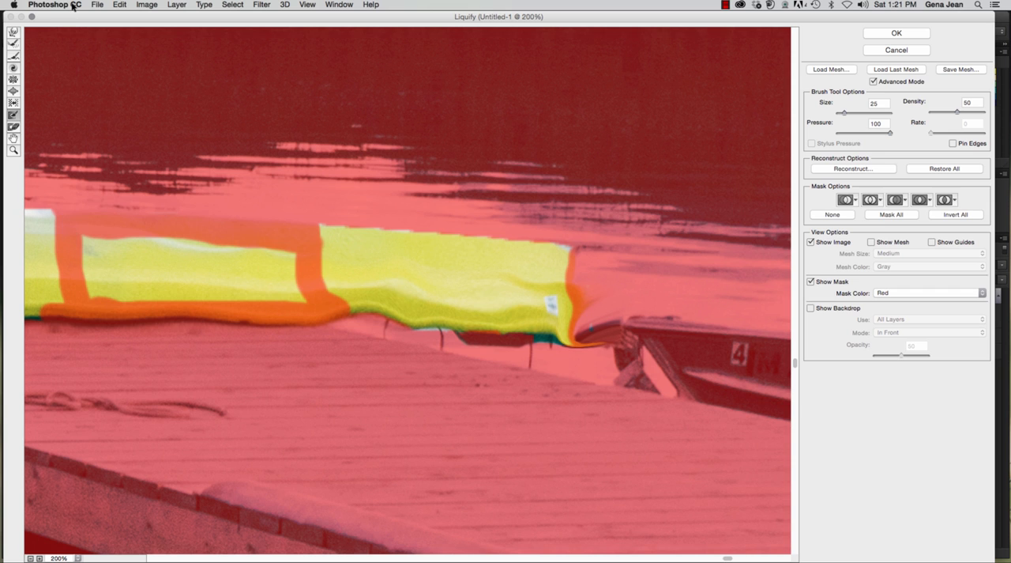
left_click(14, 91)
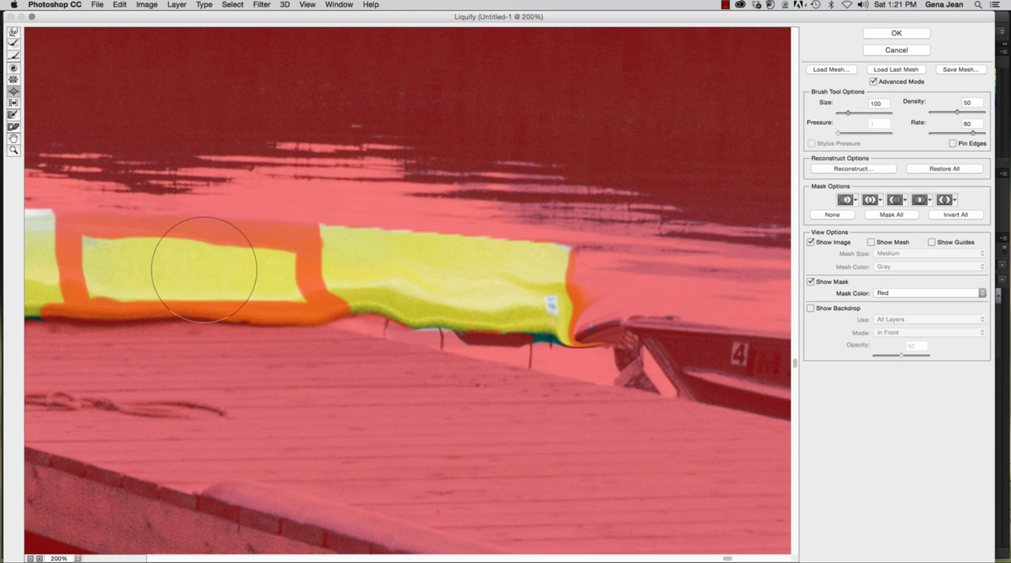
scroll(286, 289, "left", 1)
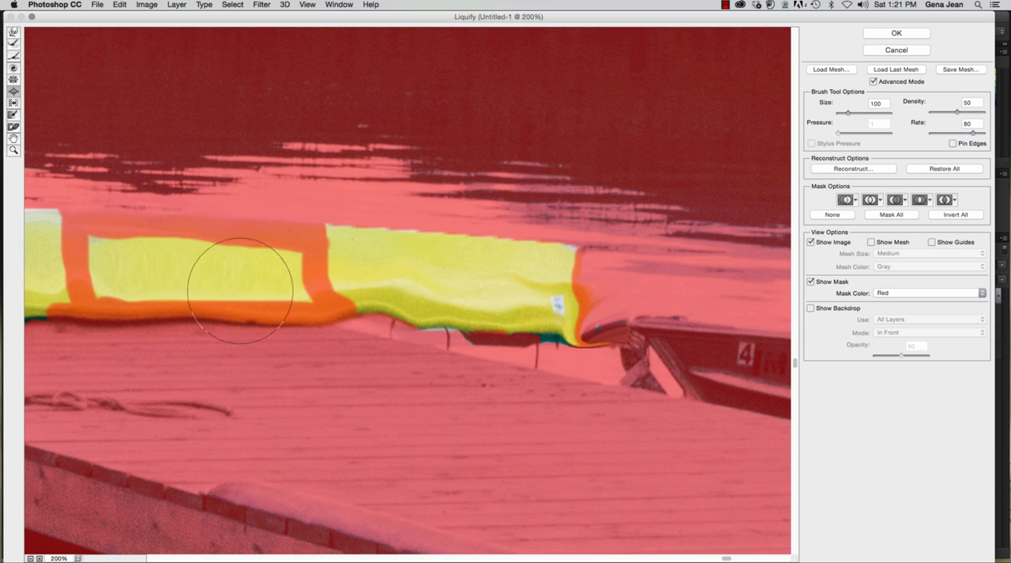
Step: Thaw one side and part of the bottom of the frozen frame with the Thaw Mask tool at brush size 10
left_click(14, 129)
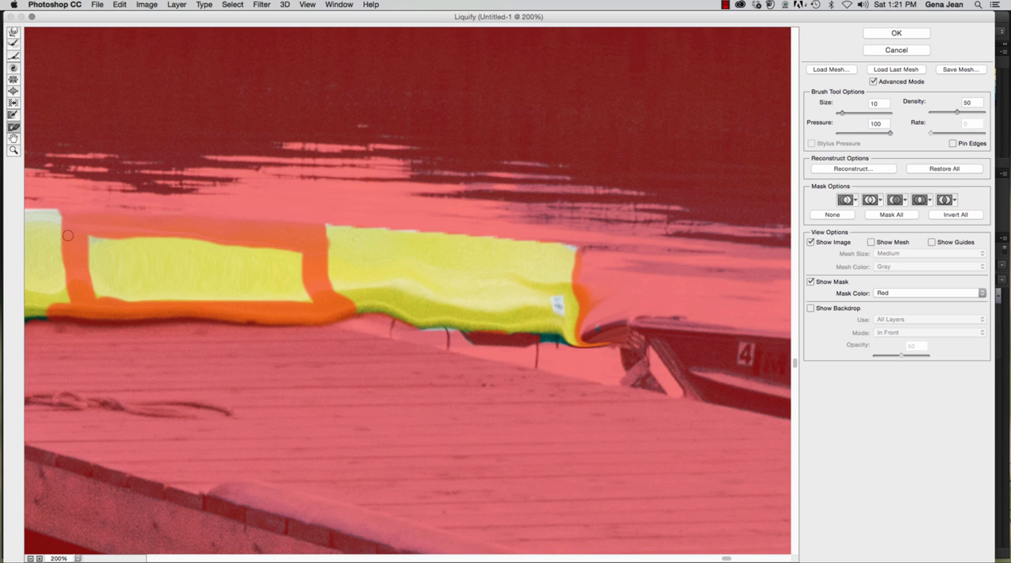
mouse_move(68, 235)
left_mouse_down()
mouse_move(95, 240)
mouse_move(38, 242)
mouse_move(85, 253)
mouse_move(58, 253)
mouse_move(114, 249)
mouse_move(35, 268)
mouse_move(113, 262)
left_mouse_up()
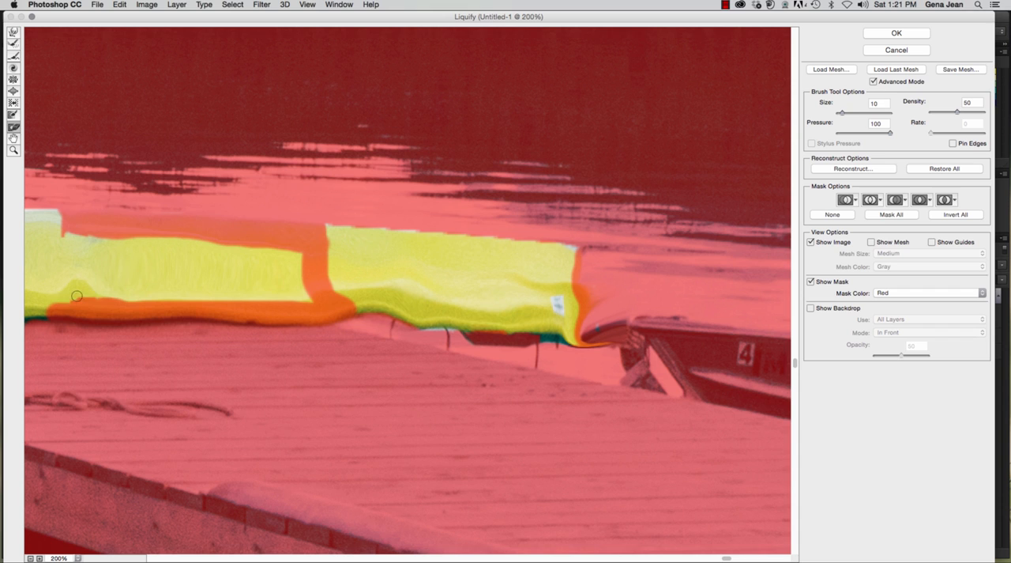
left_click_drag(76, 296, 329, 306)
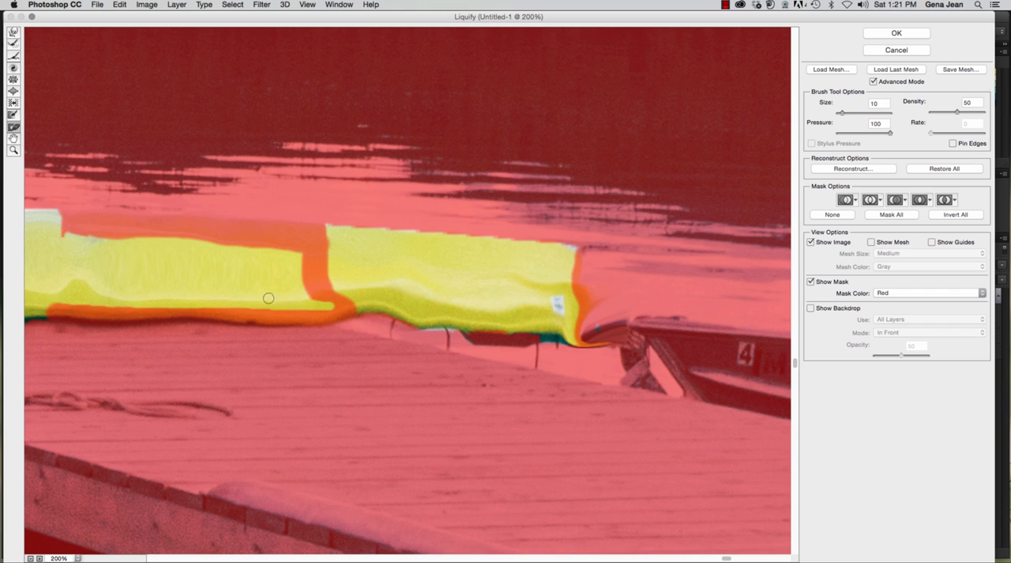
Step: Pan across the canoe with the Hand tool, and zoom the preview in to 300% and out to 50%
left_click(15, 139)
mouse_move(314, 186)
left_mouse_down()
mouse_move(471, 232)
mouse_move(605, 226)
mouse_move(336, 156)
left_mouse_up()
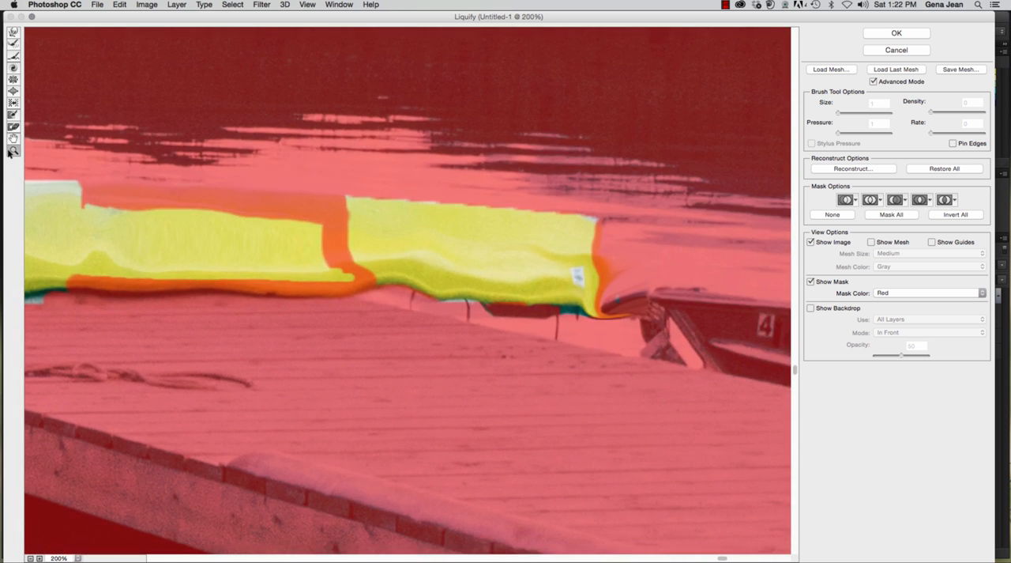
left_click(335, 184)
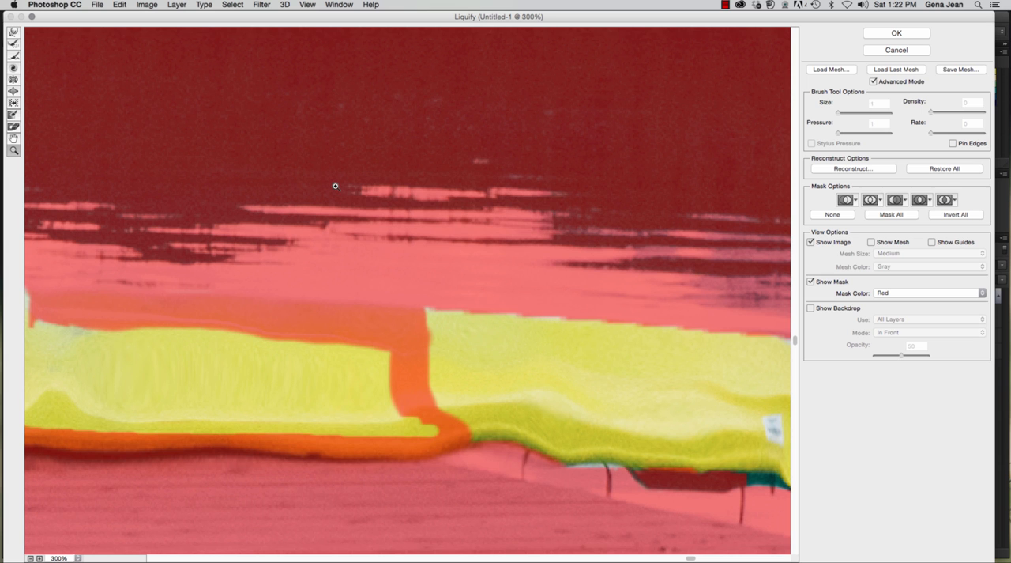
left_click(362, 212, "alt")
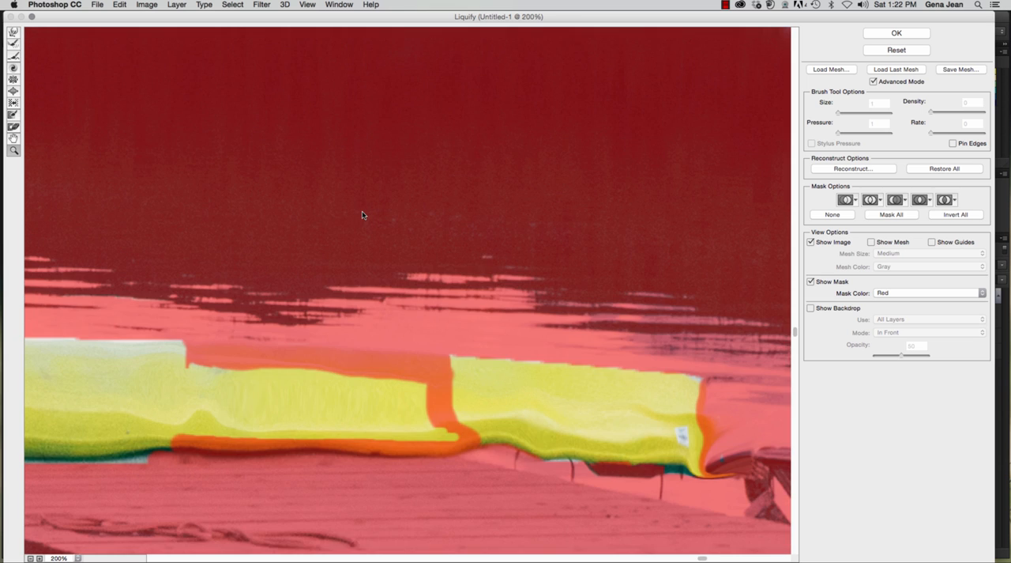
left_click(362, 211, "alt")
left_click(362, 212, "alt")
left_click(362, 211, "alt")
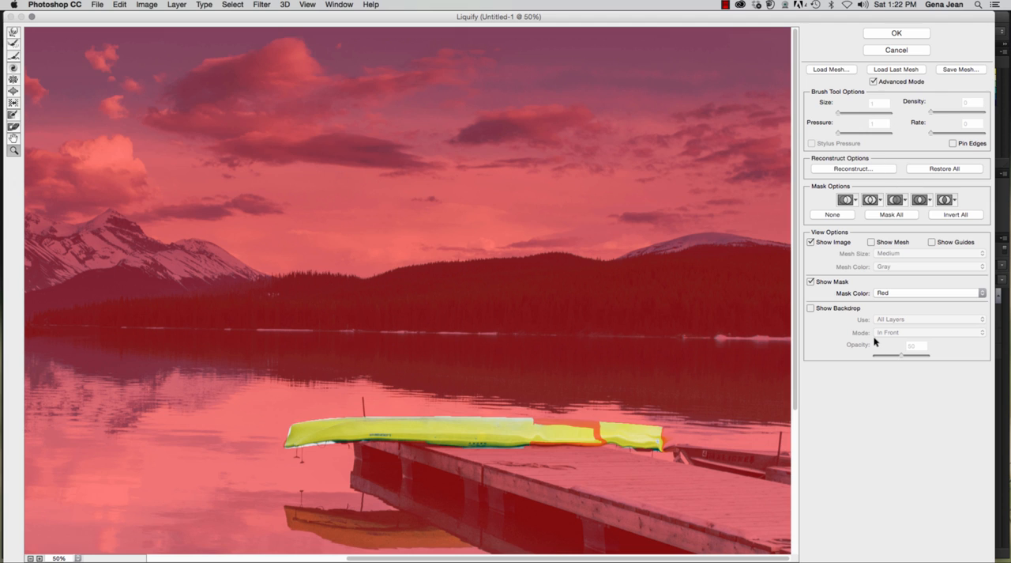
Step: Open the file browser for loading a mesh, and cancel it
left_click(841, 70)
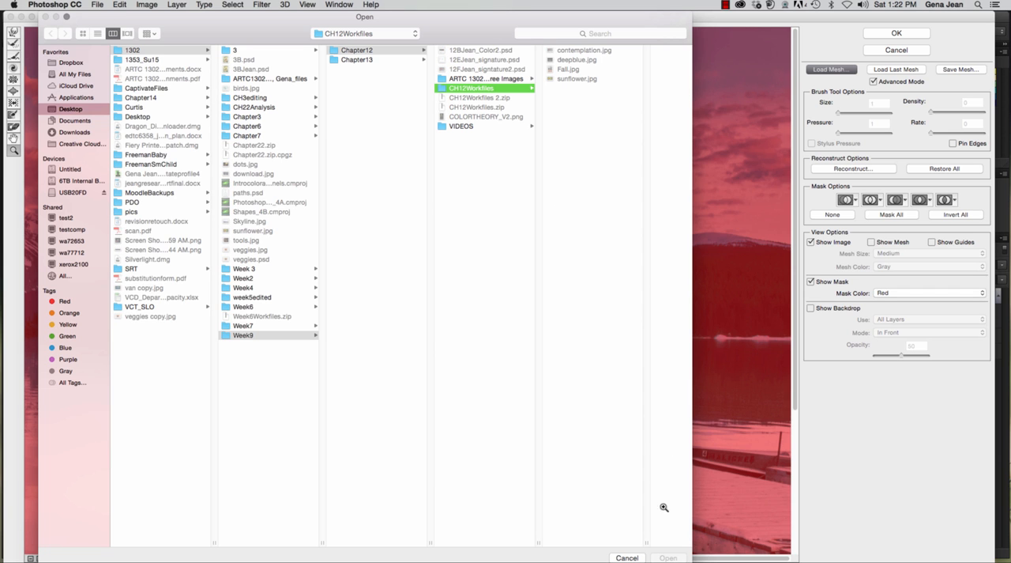
left_click(627, 557)
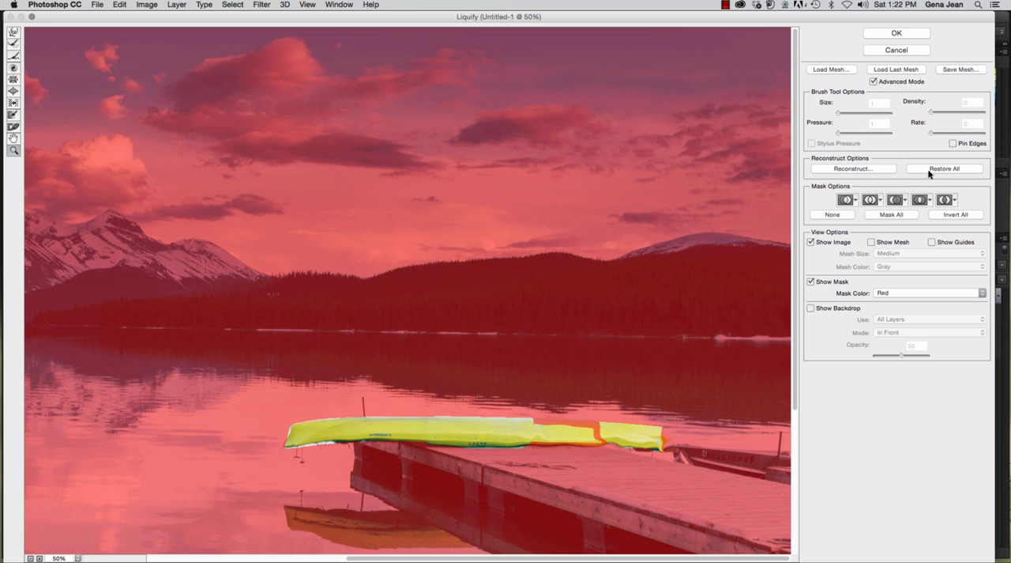
Step: Try a lower Revert Reconstruction amount on the canoe, cancel it, and exit the Liquify filter without applying its changes
left_click(855, 168)
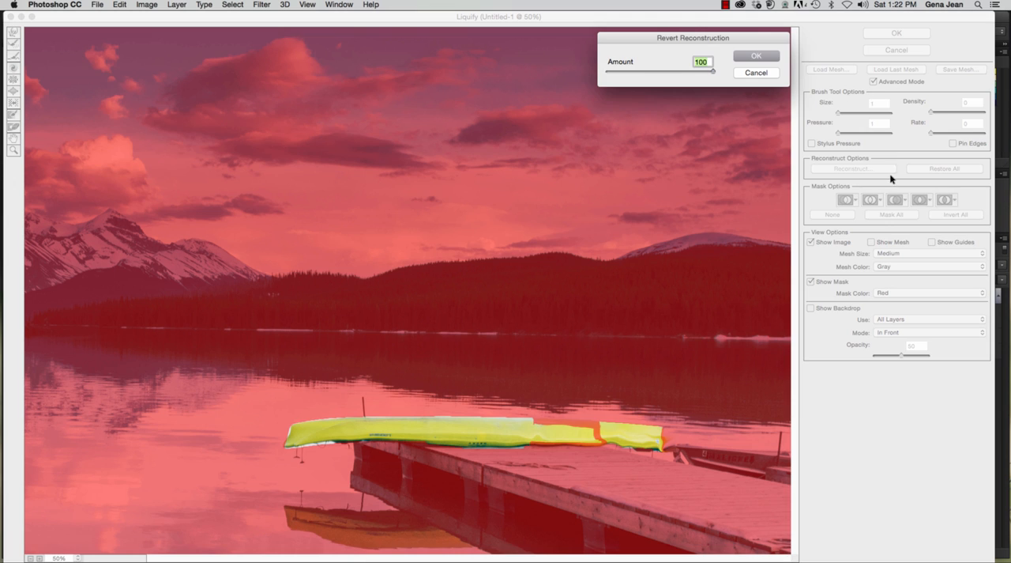
left_click_drag(716, 72, 671, 81)
left_click(757, 73)
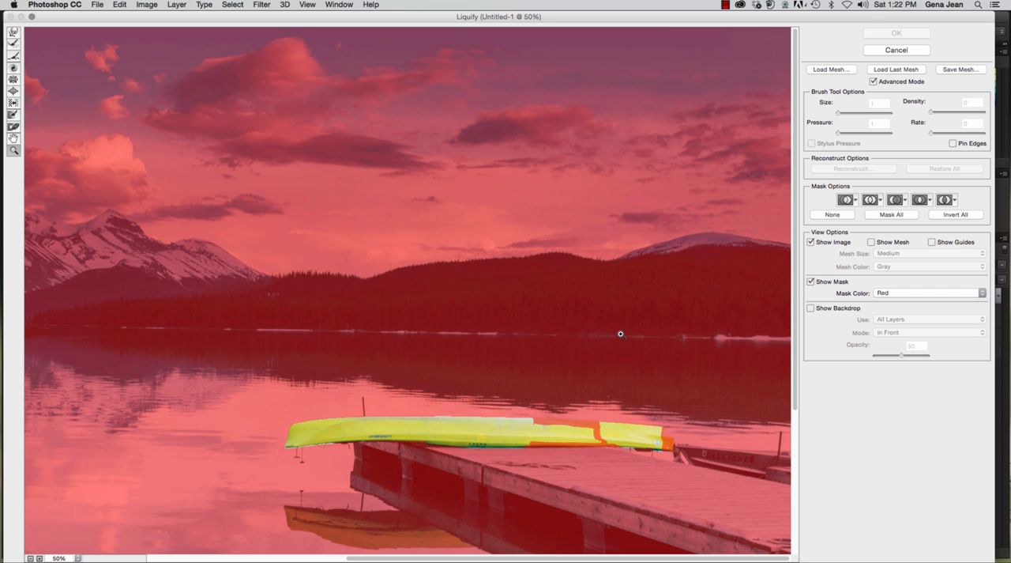
left_click(882, 48)
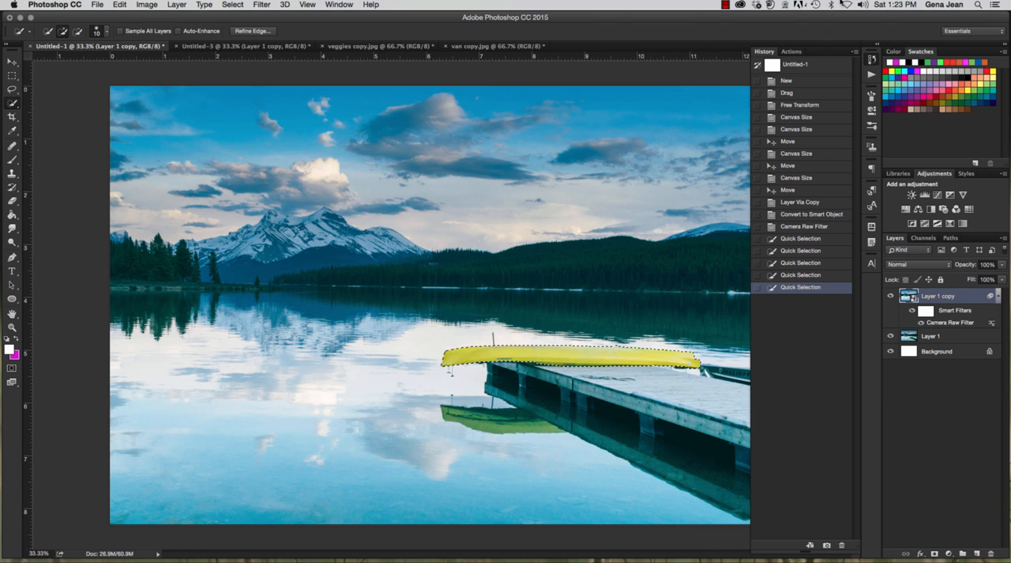
Step: In veggies copy.jpg, duplicate the Background layer and convert the duplicate for smart filters
left_click(389, 46)
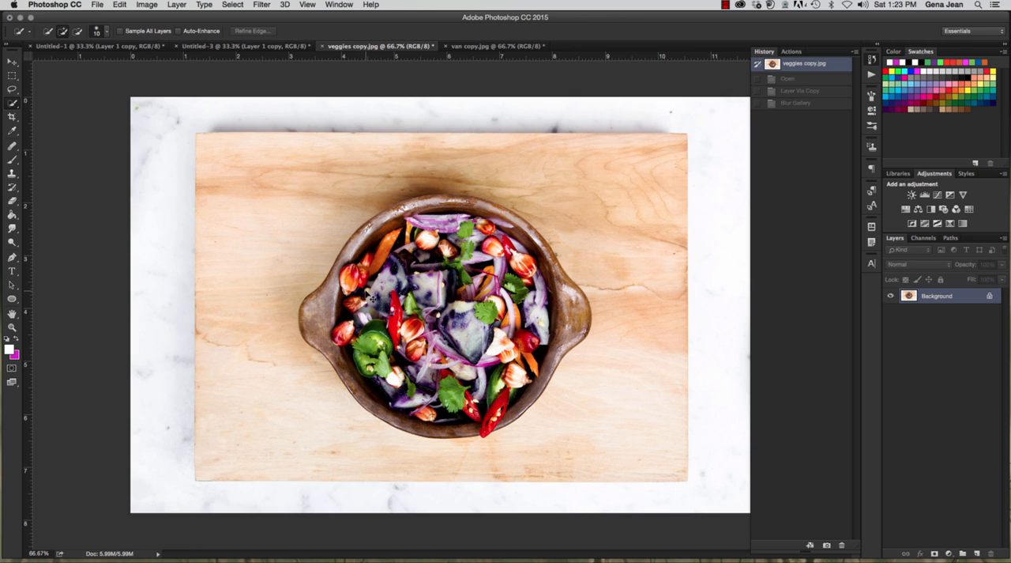
key("super+j")
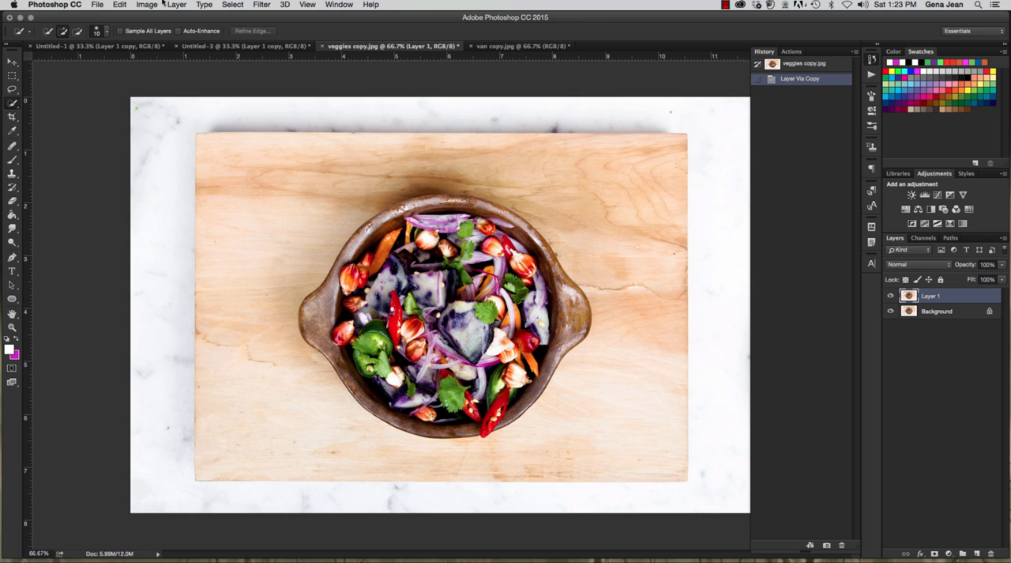
left_click(261, 5)
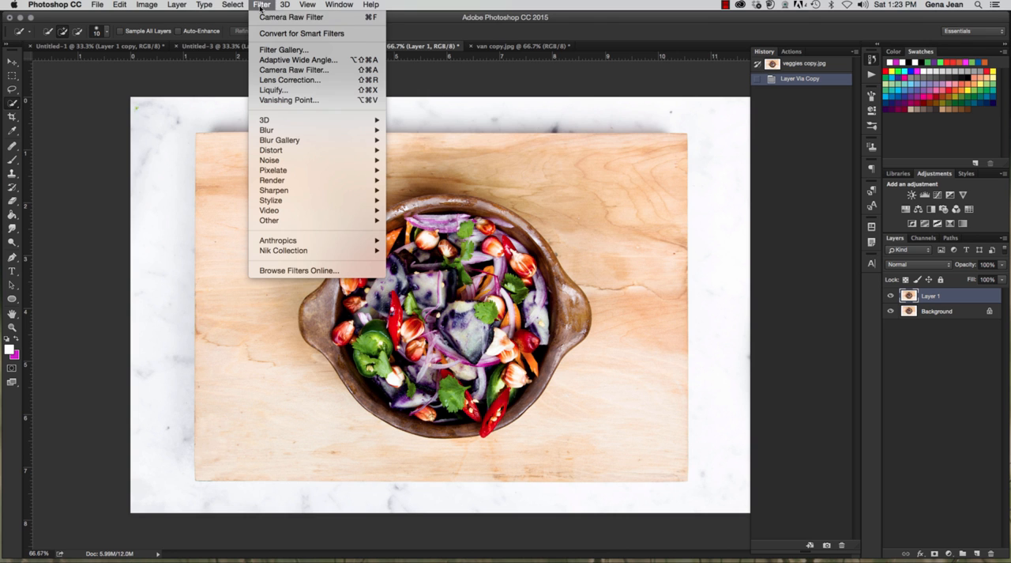
left_click(268, 33)
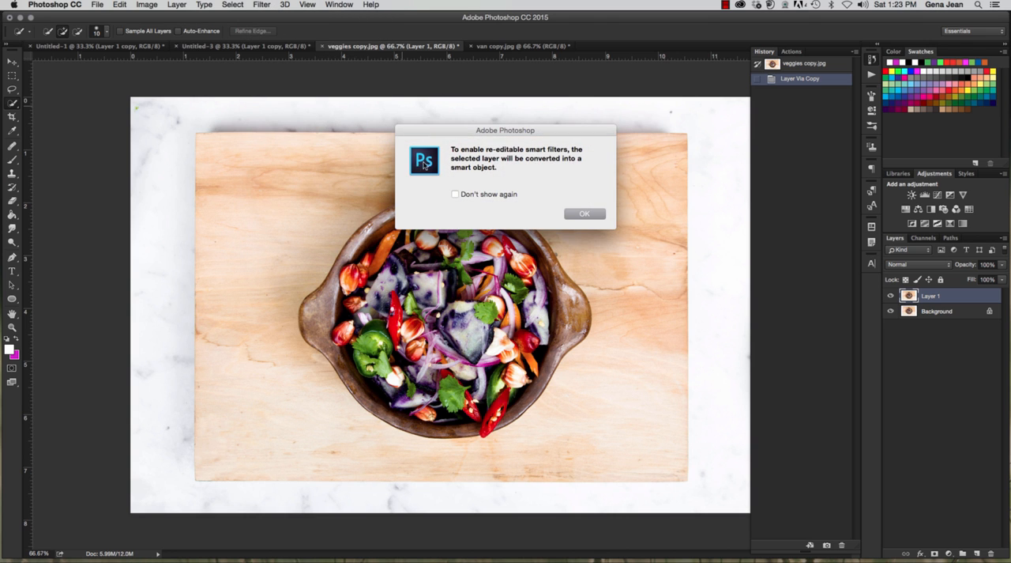
left_click(583, 213)
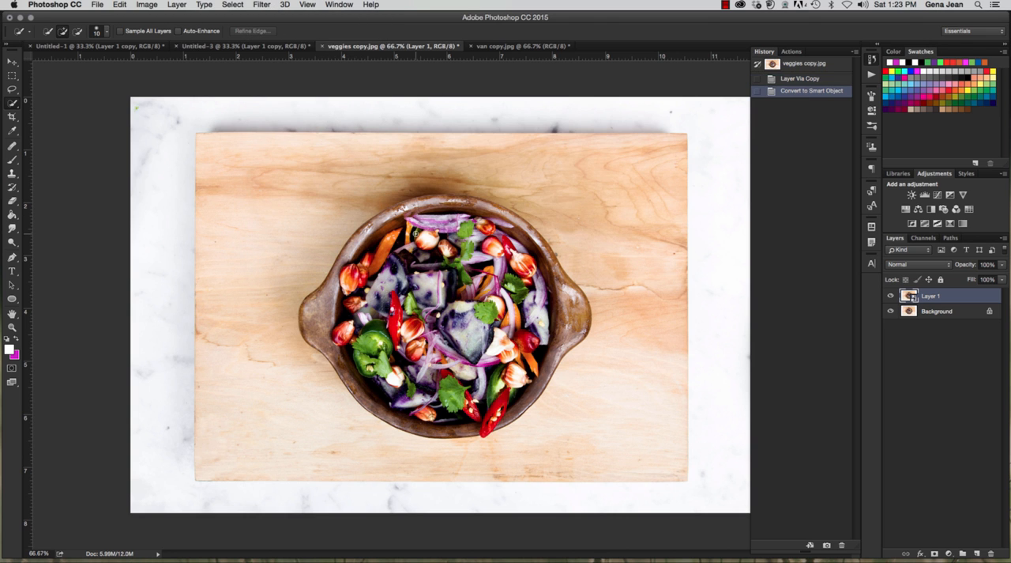
Step: Try a Spin Blur on the vegetables, enlarging and centring the blur circle to fit the bowl's inner rim and narrowing its feathered edge
left_click(266, 7)
mouse_move(301, 145)
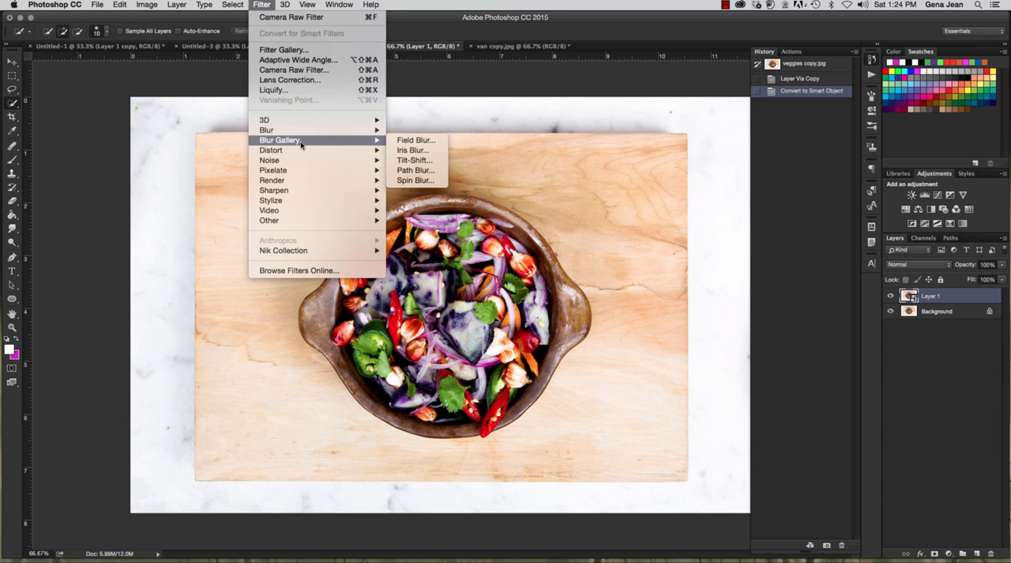
left_click(436, 181)
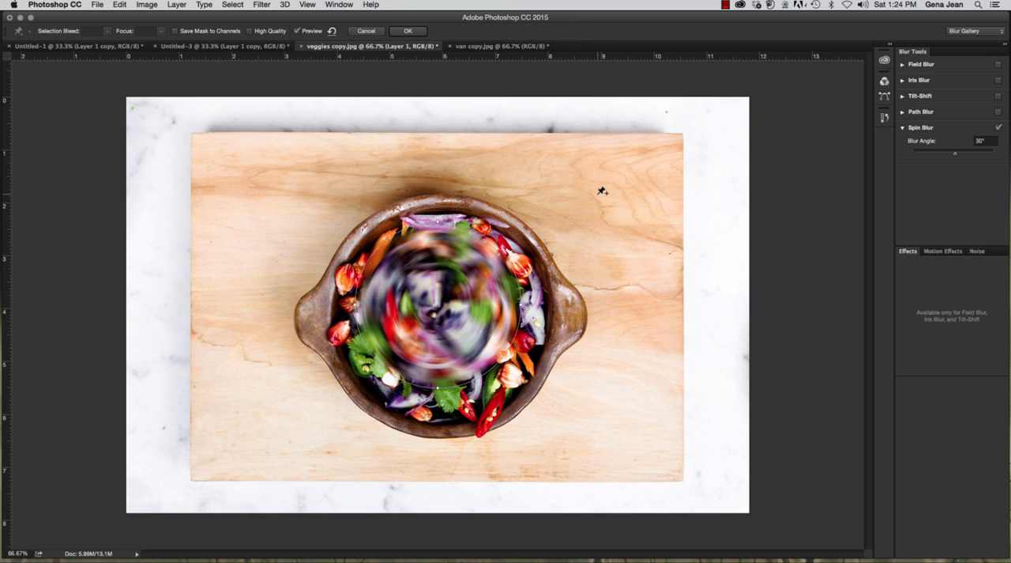
mouse_move(414, 281)
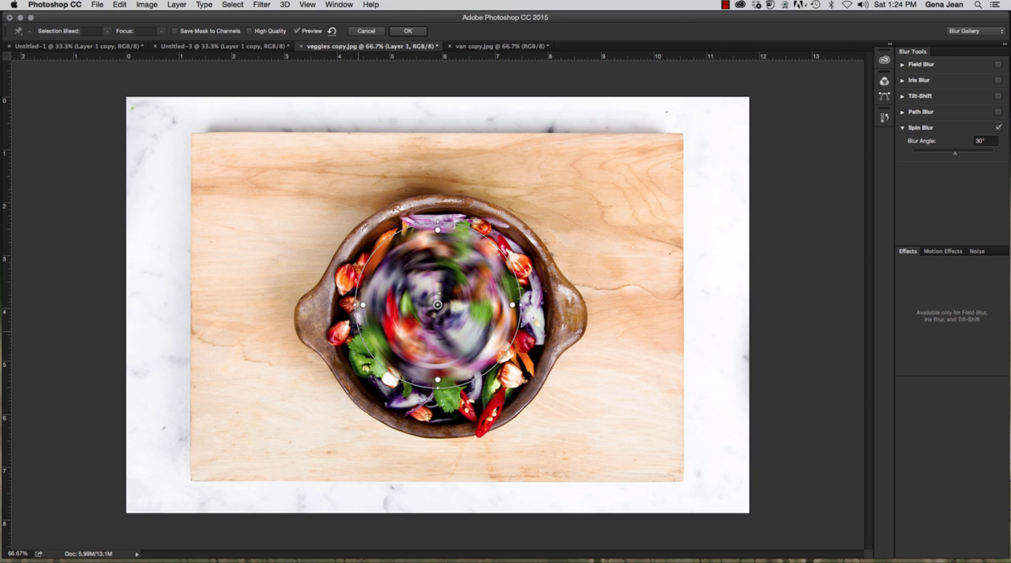
left_click_drag(358, 333, 343, 349)
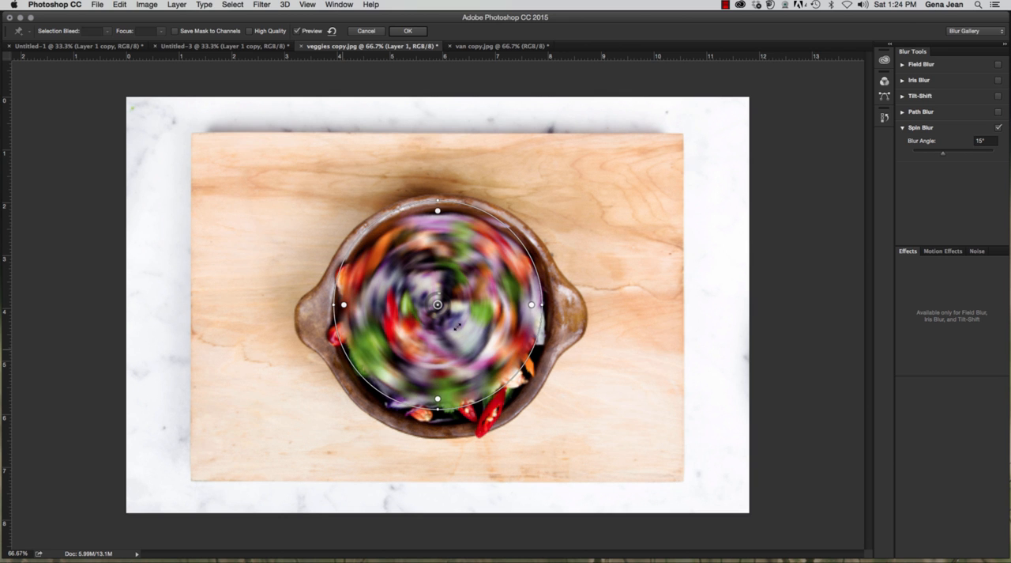
left_click_drag(440, 305, 443, 316)
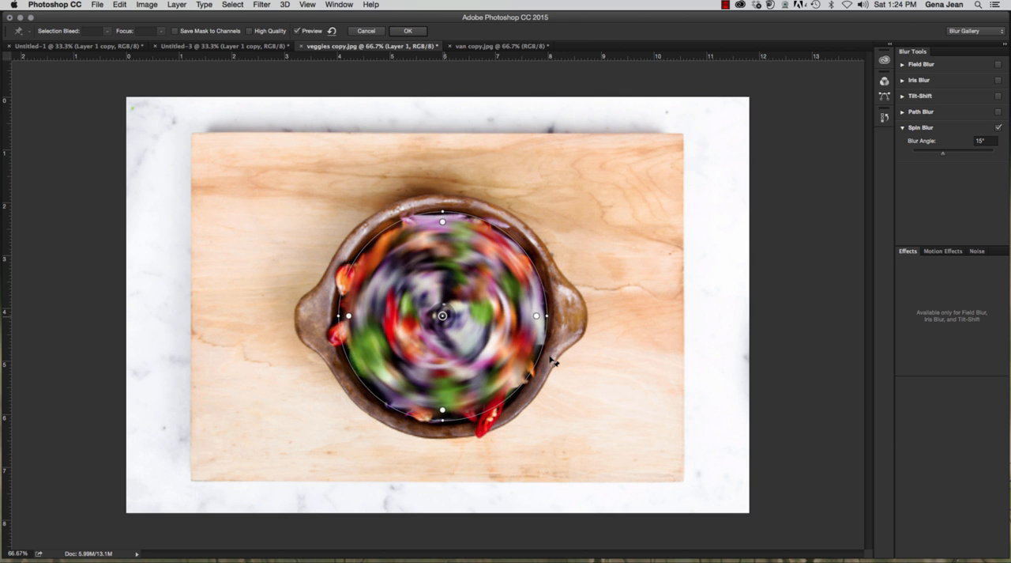
left_click_drag(540, 361, 540, 359)
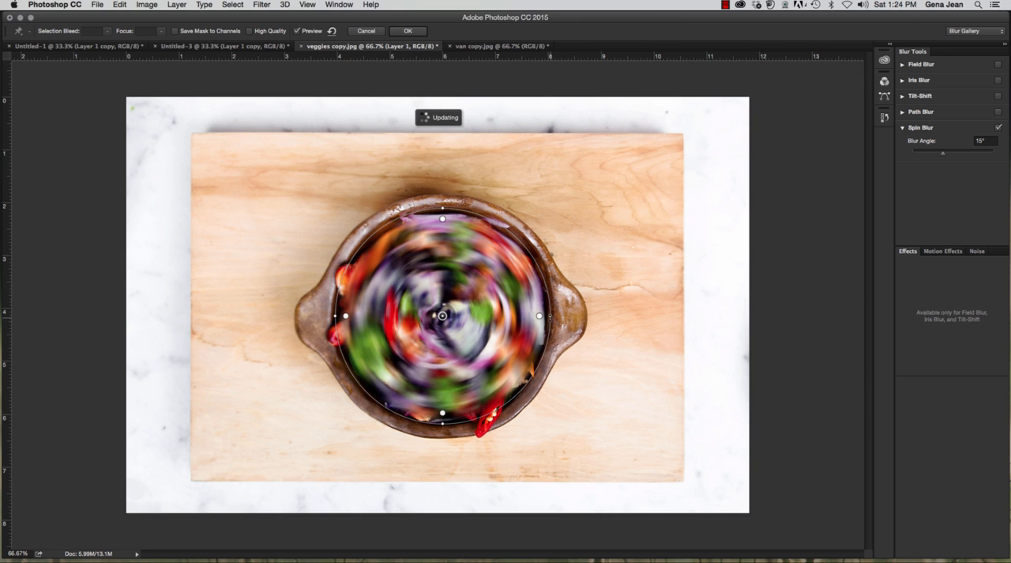
left_click_drag(541, 317, 549, 319)
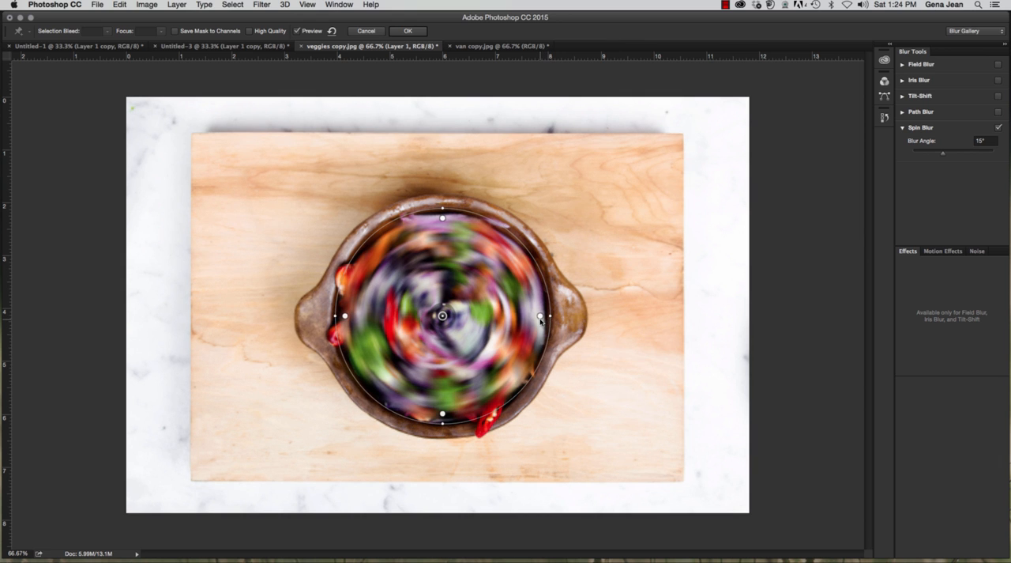
mouse_move(541, 320)
left_click_drag(442, 219, 442, 212)
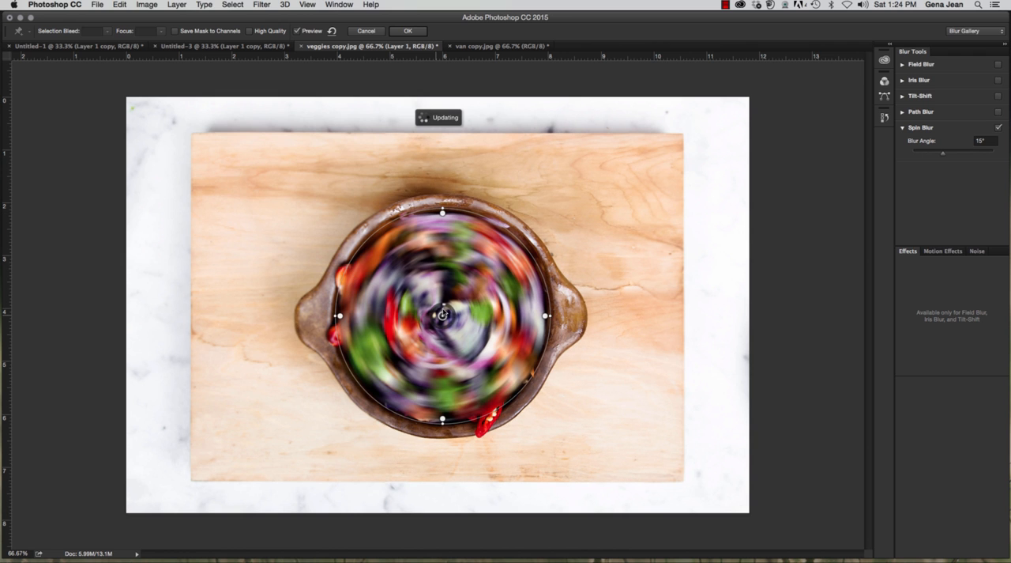
Step: Try a Spin Blur angle of 71°, nudge the blur centre on the bowl, and cancel the filter
mouse_move(445, 308)
left_mouse_down()
mouse_move(452, 324)
mouse_move(430, 326)
mouse_move(435, 314)
mouse_move(453, 316)
left_mouse_up()
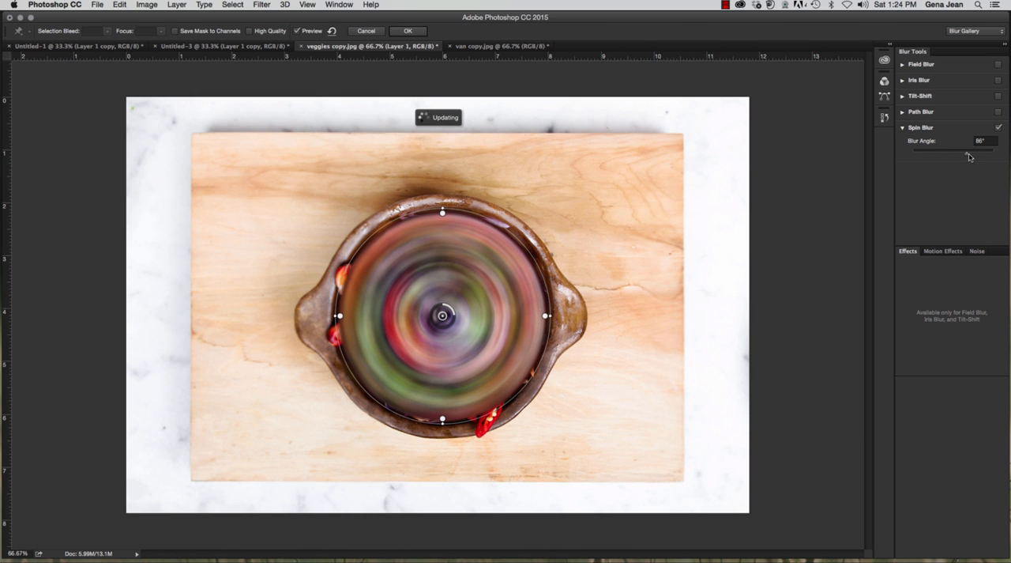
mouse_move(970, 156)
left_mouse_down()
mouse_move(935, 156)
mouse_move(975, 156)
mouse_move(952, 160)
mouse_move(963, 158)
left_mouse_up()
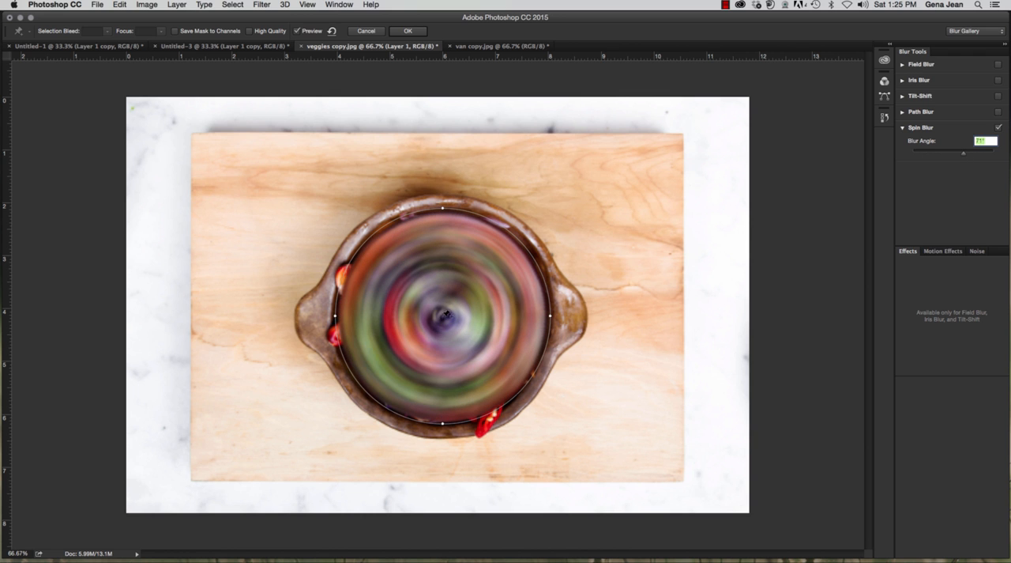
mouse_move(445, 314)
left_mouse_down()
mouse_move(463, 349)
mouse_move(412, 283)
mouse_move(450, 304)
mouse_move(443, 319)
left_mouse_up()
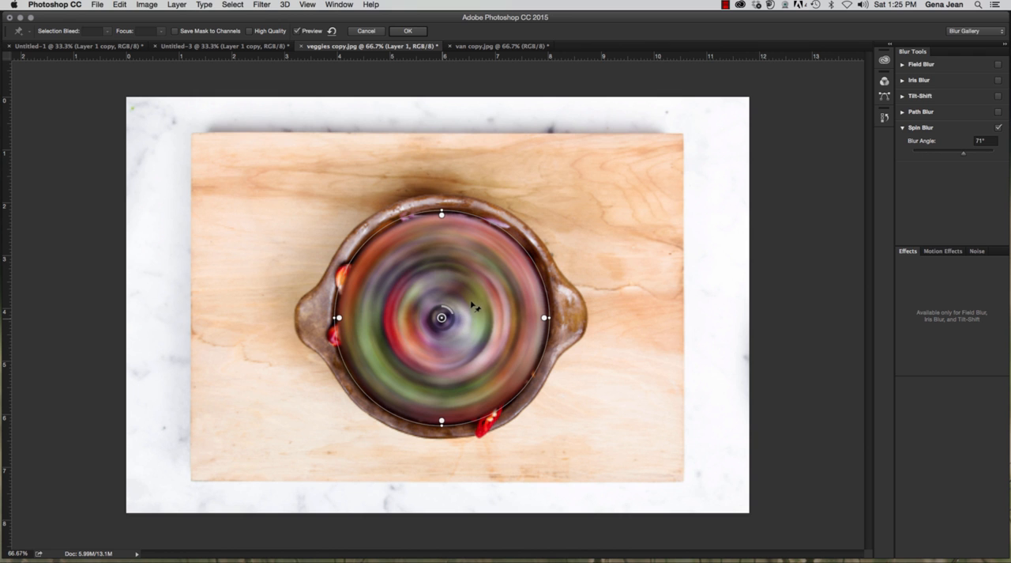
left_click(471, 305)
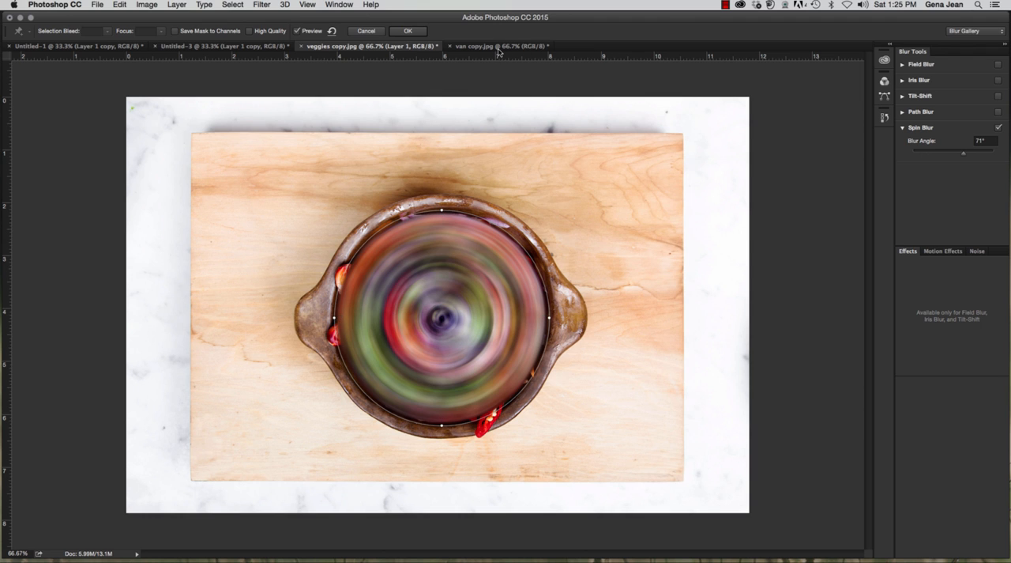
key("Escape")
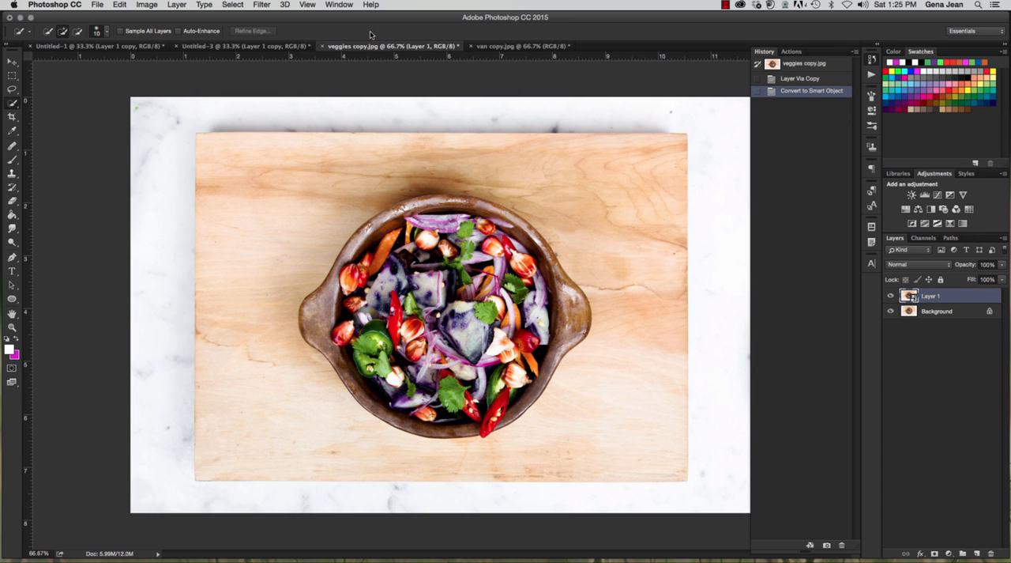
Step: In van copy.jpg, duplicate the Background layer and convert the duplicate for smart filters
left_click(522, 46)
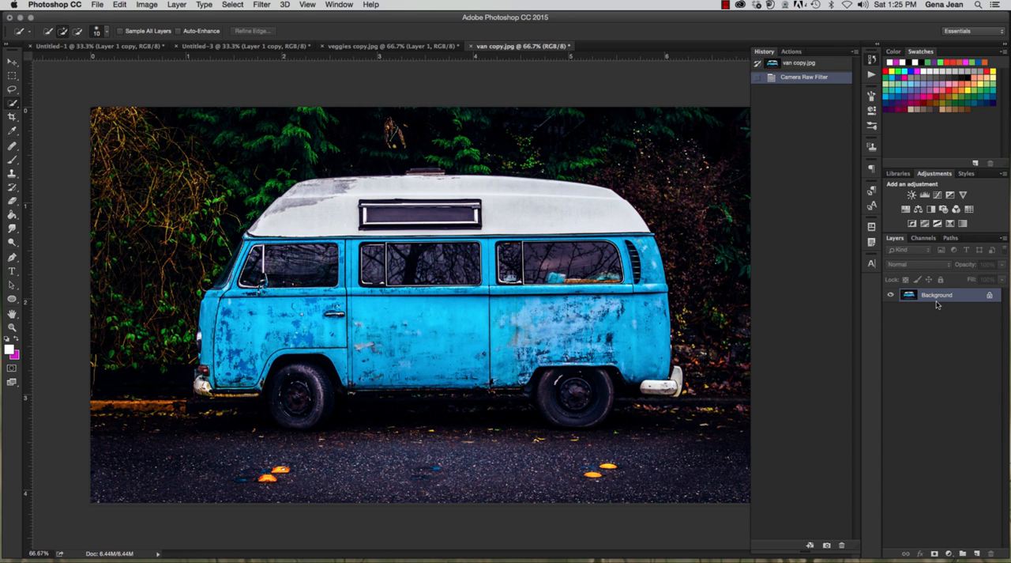
key("super+j")
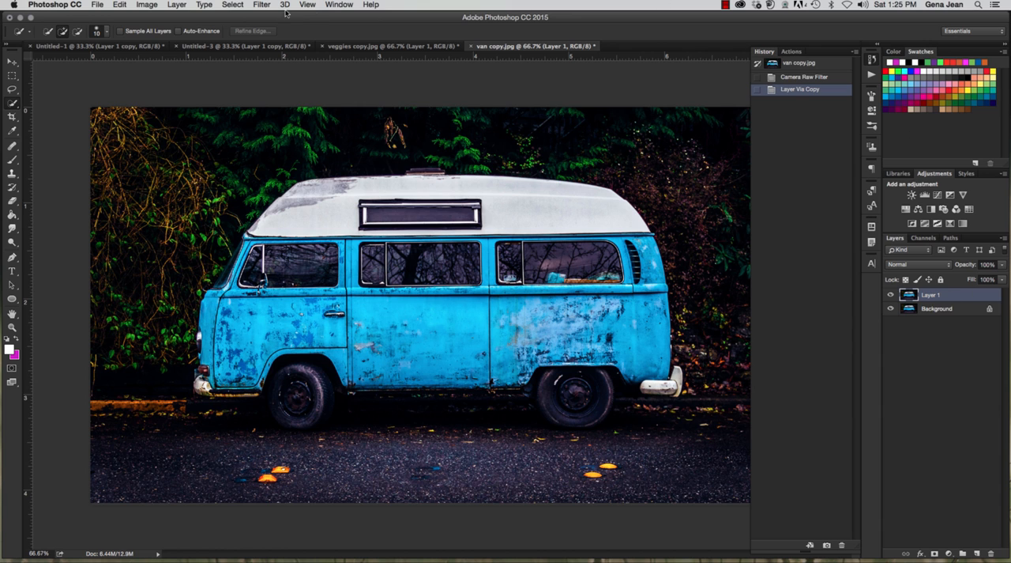
left_click(274, 7)
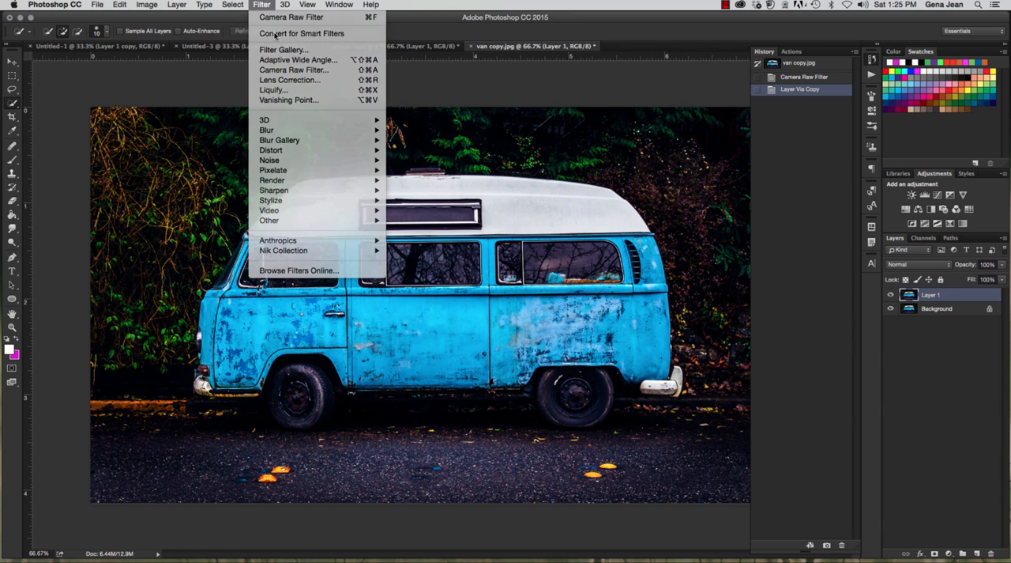
left_click(275, 32)
left_click(586, 214)
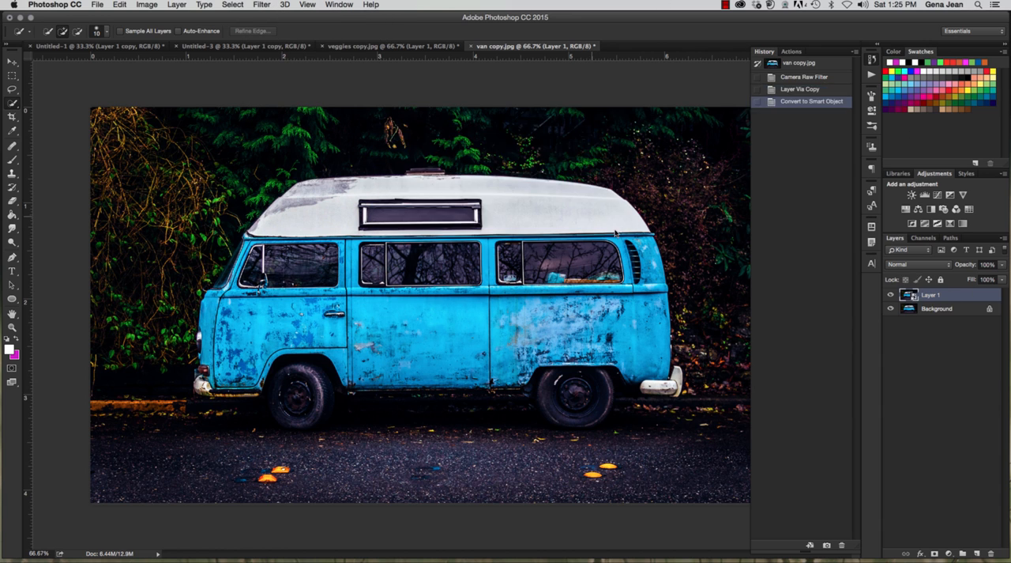
Step: Start a Spin Blur on the van layer, centre it on the rear wheel, and shrink the blur circle to the tyre's outline
left_click(252, 5)
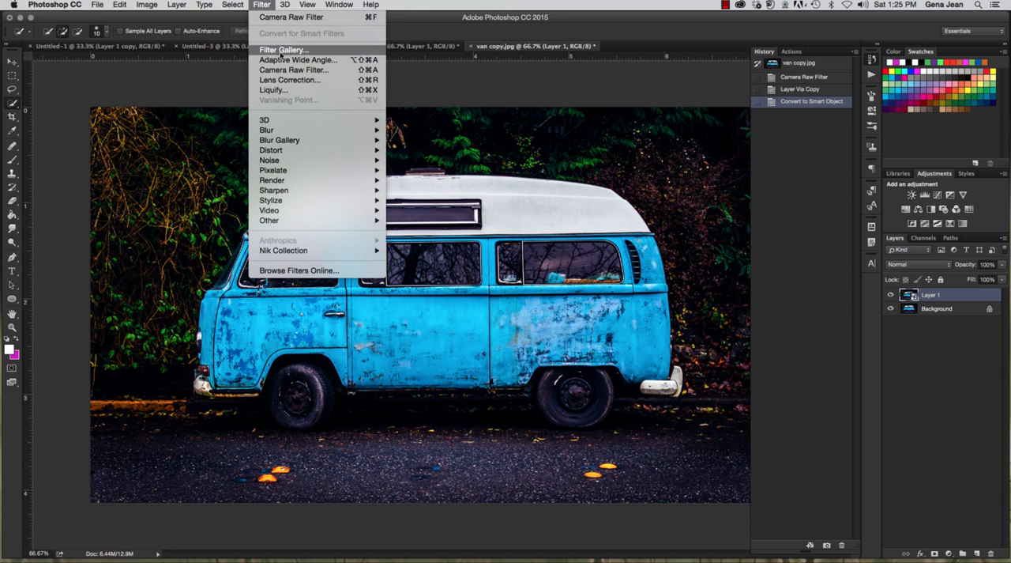
mouse_move(301, 141)
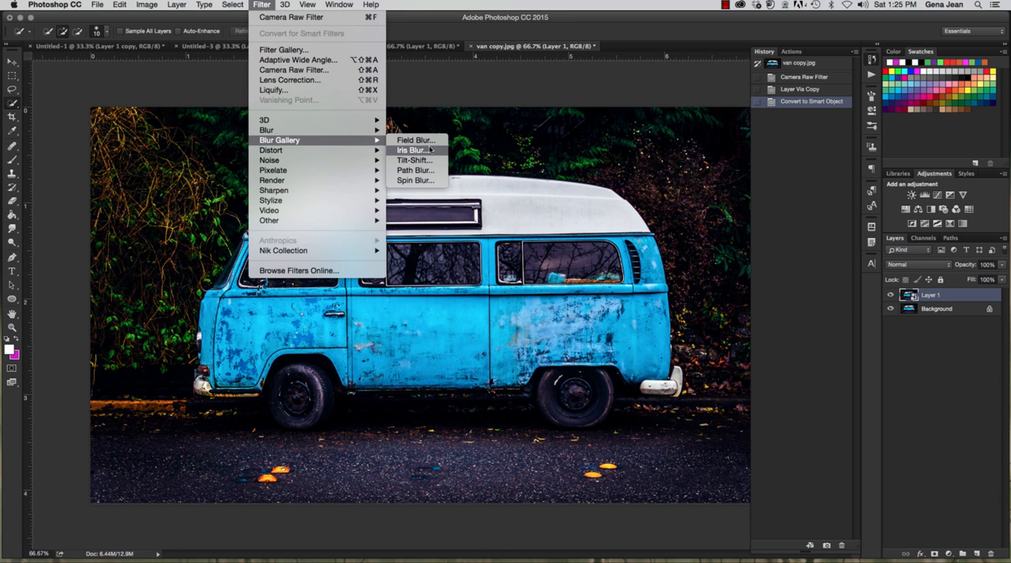
left_click(421, 181)
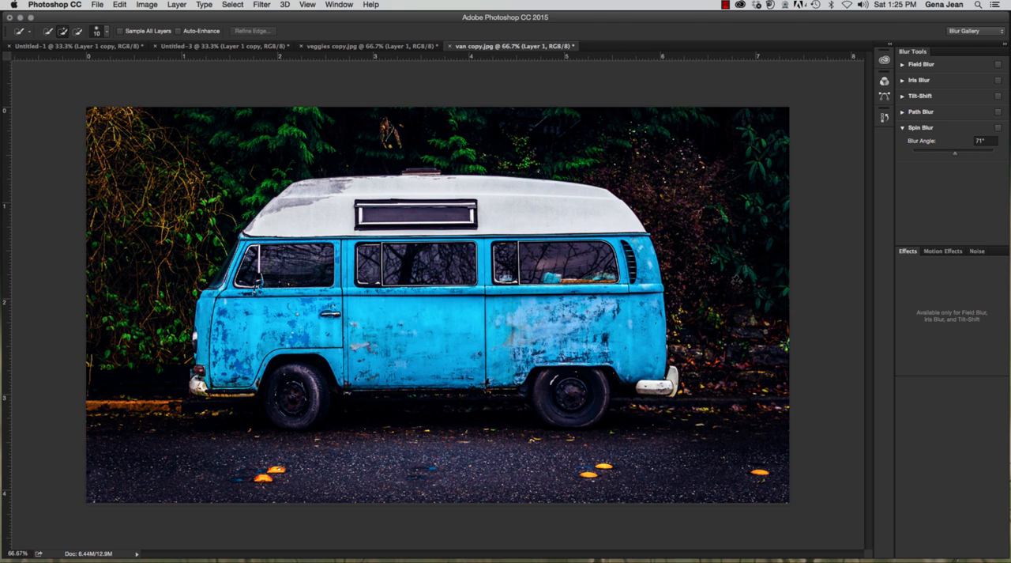
left_click_drag(438, 305, 578, 401)
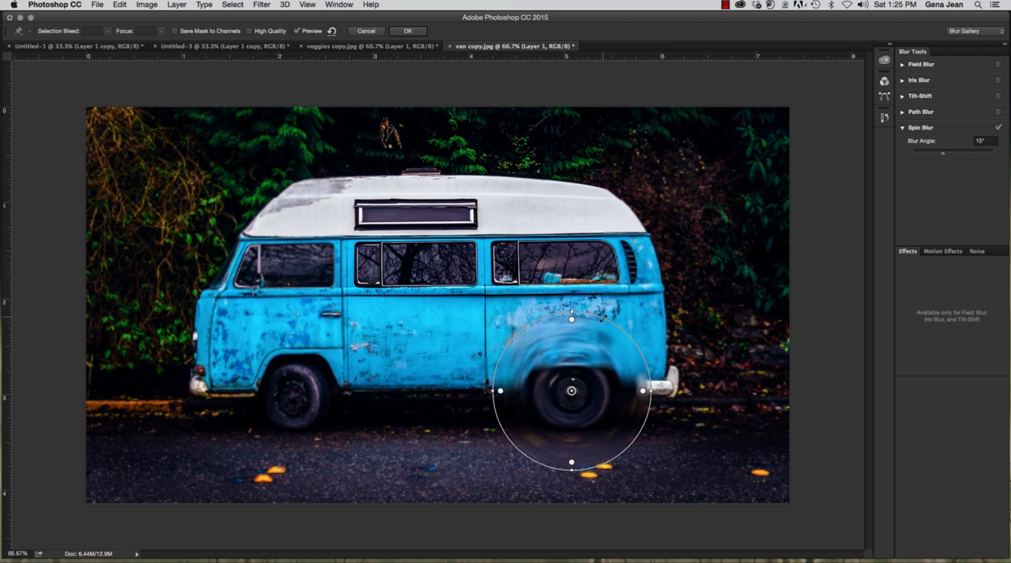
left_click_drag(602, 322, 589, 357)
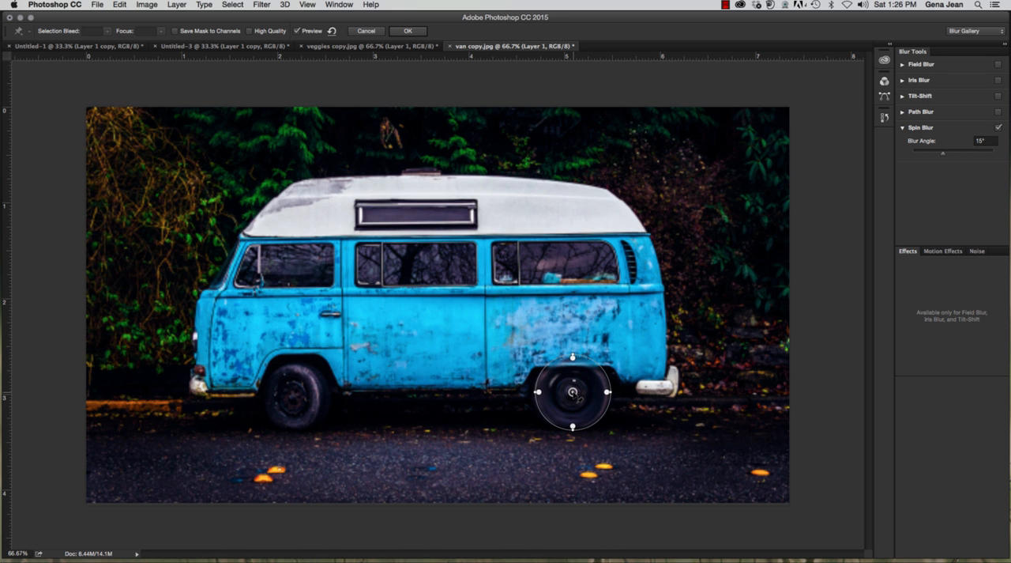
left_click_drag(573, 391, 573, 394)
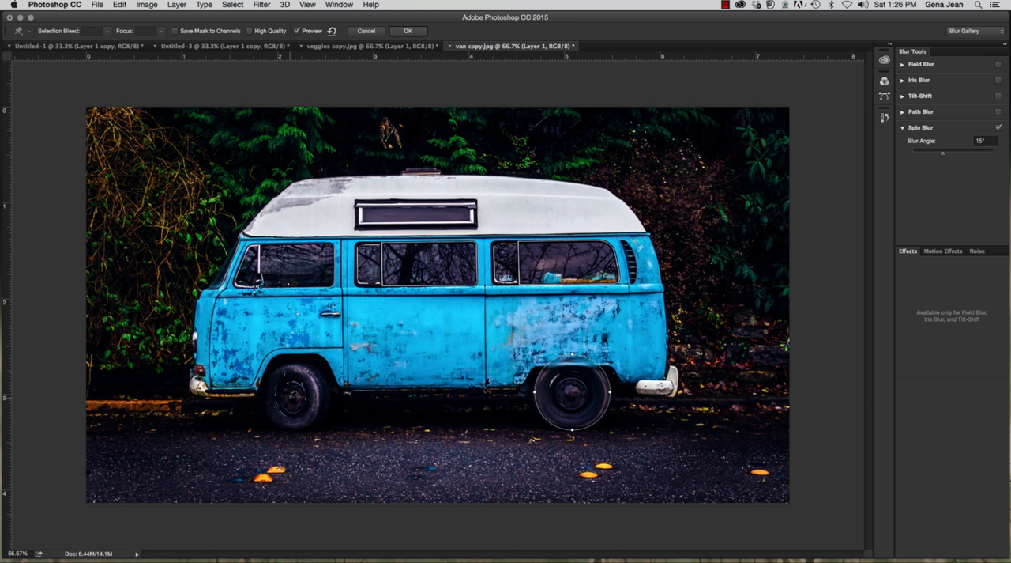
Step: Add a second Spin Blur on the van's front wheel and shrink its circle to fit the tyre
left_click(290, 397)
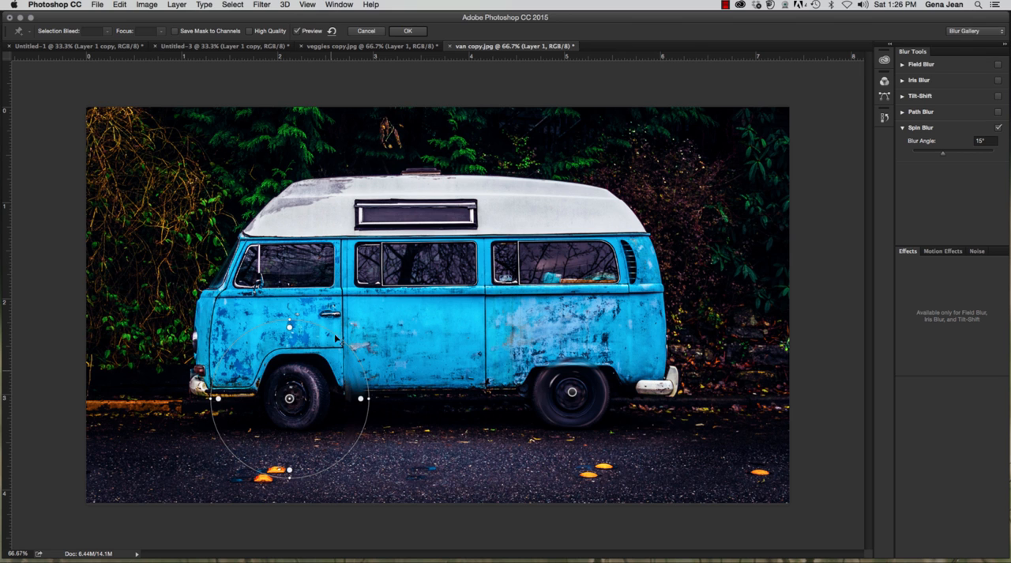
left_click_drag(344, 339, 316, 371)
left_click_drag(309, 431, 310, 429)
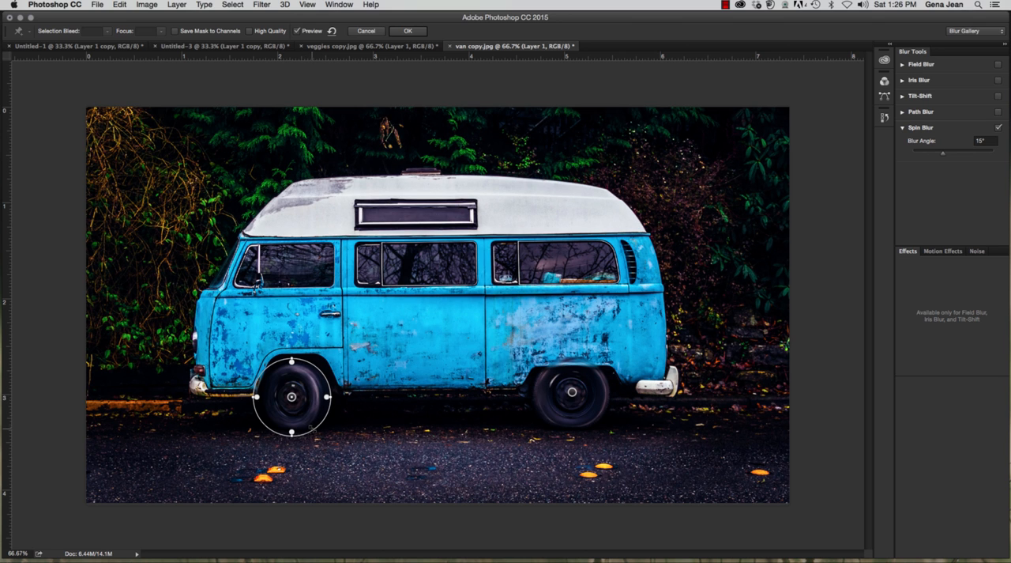
Step: Add a Path Blur to the van layer, shape its path as a short, nearly horizontal curve behind the rear bumper, and apply the blurs
left_click(903, 112)
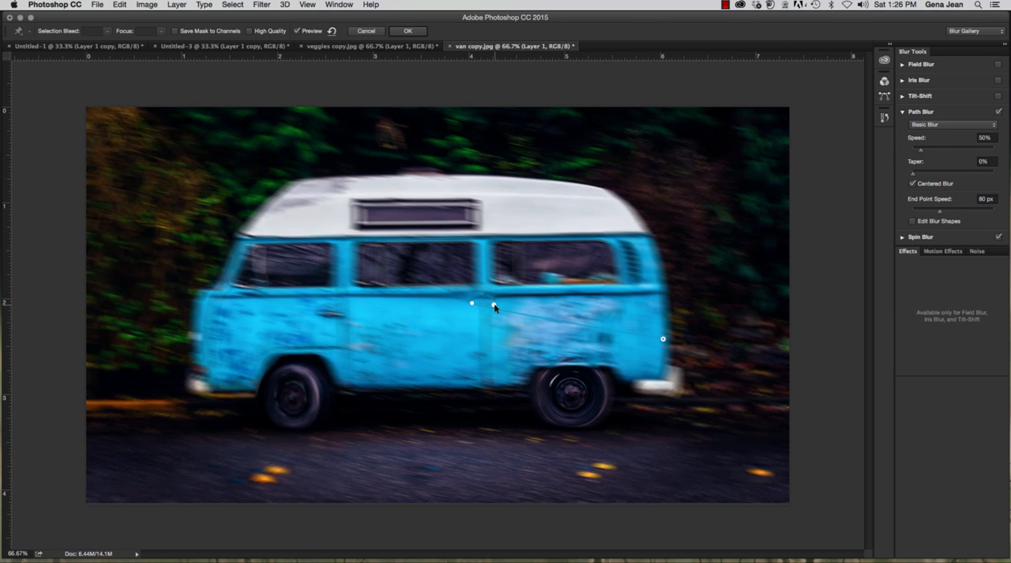
left_click_drag(493, 304, 738, 261)
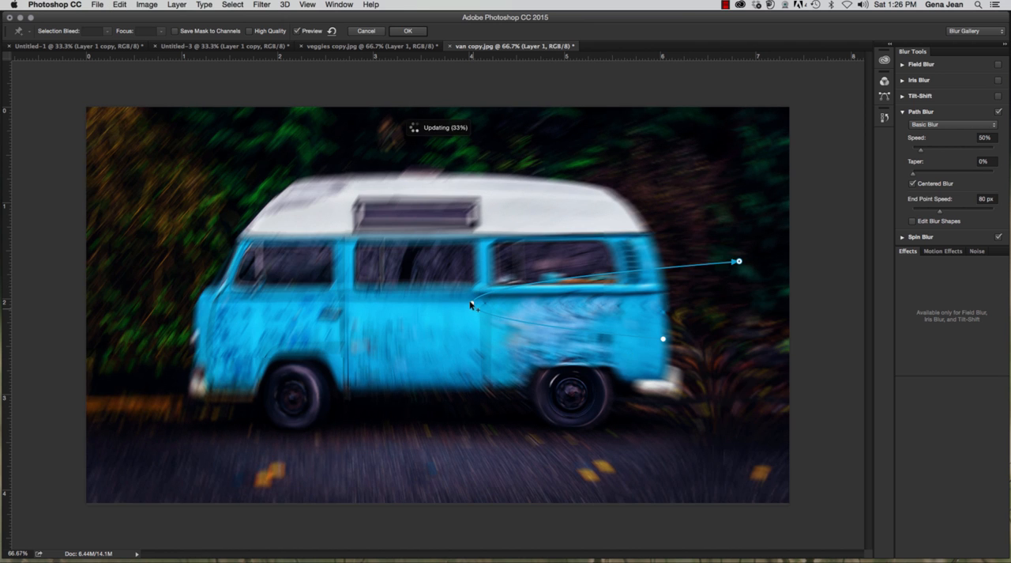
left_click_drag(471, 304, 562, 301)
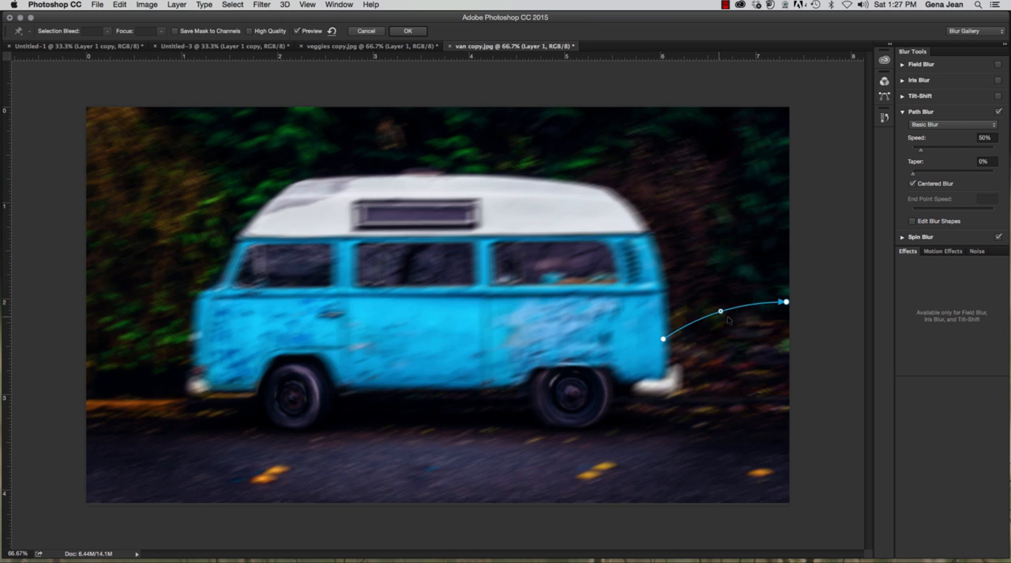
left_click_drag(720, 312, 735, 332)
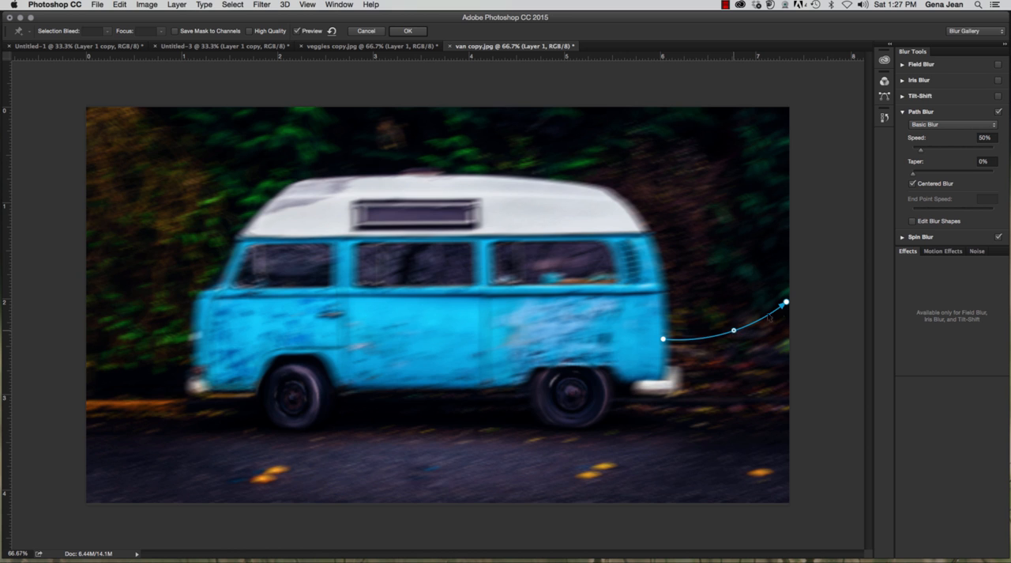
left_click_drag(786, 302, 788, 335)
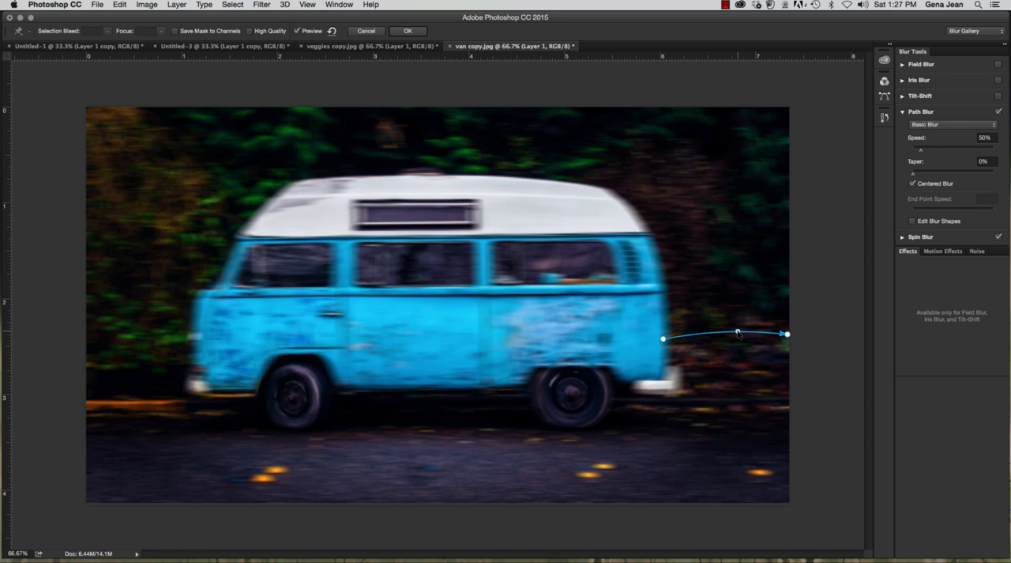
left_click_drag(663, 338, 675, 336)
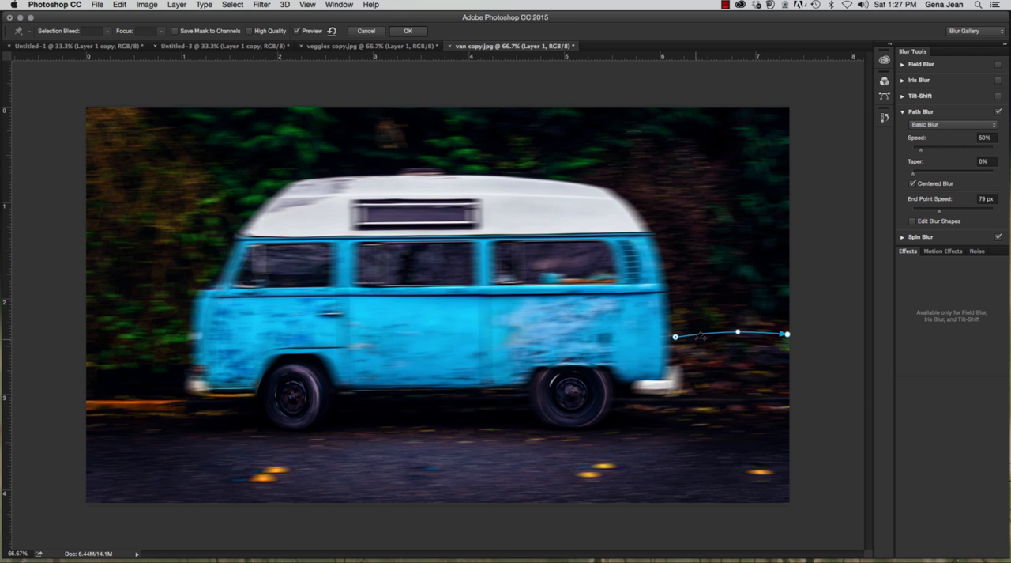
left_click(408, 31)
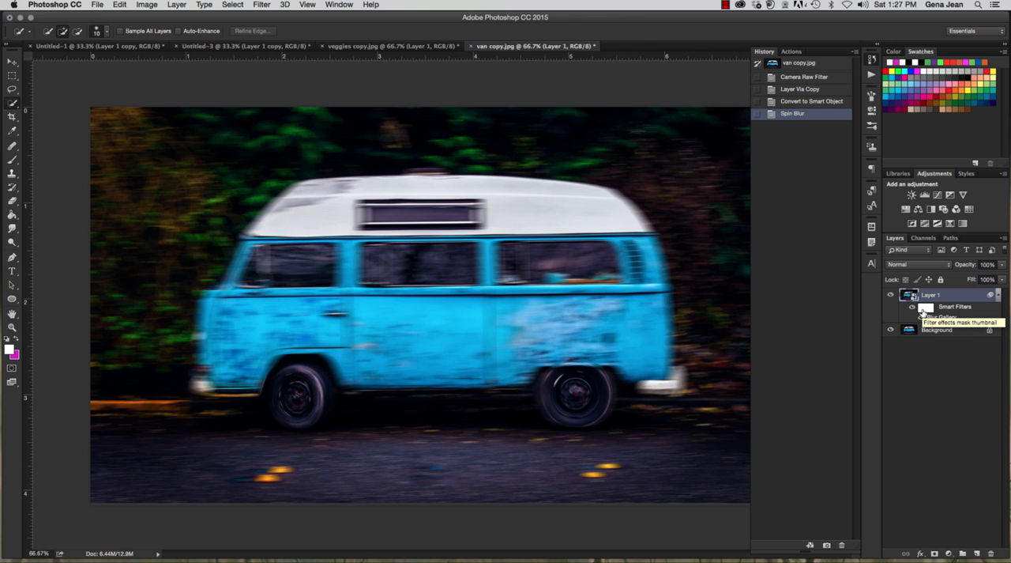
Step: Paint black on Layer 1's filter mask with an 80 px brush to remove the blur from the main part of the van's body
left_click(924, 308)
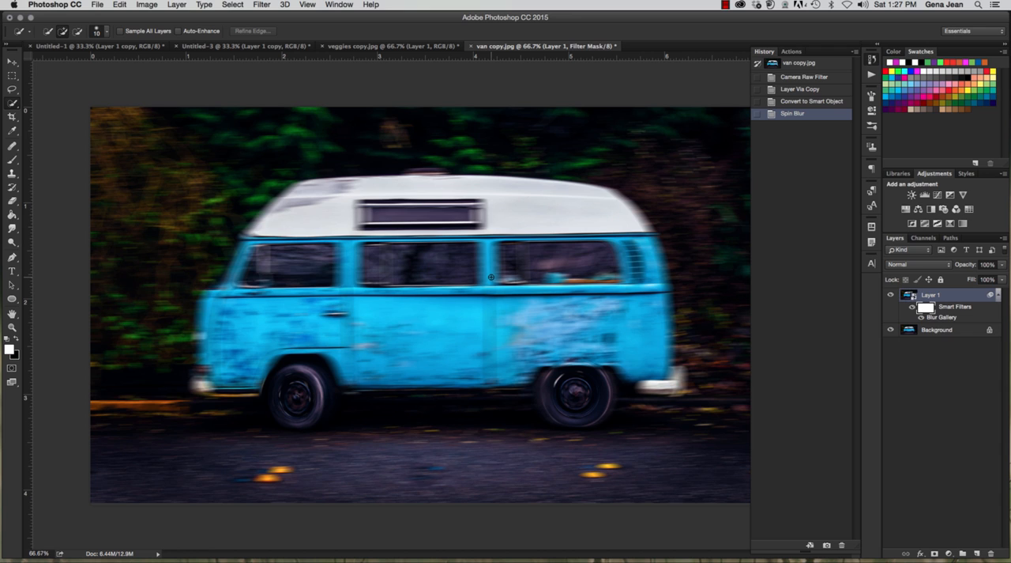
key("b")
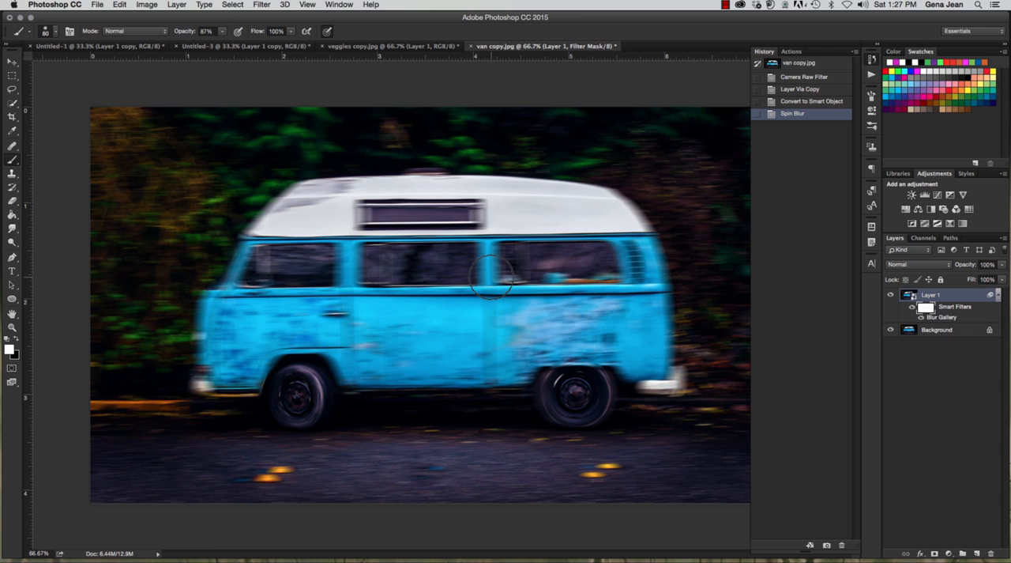
key("x")
mouse_move(513, 222)
left_mouse_down()
mouse_move(603, 222)
mouse_move(301, 194)
mouse_move(315, 197)
mouse_move(246, 295)
mouse_move(249, 277)
mouse_move(320, 269)
mouse_move(558, 263)
mouse_move(259, 289)
mouse_move(556, 310)
mouse_move(387, 329)
mouse_move(373, 350)
mouse_move(478, 347)
mouse_move(379, 362)
mouse_move(515, 360)
mouse_move(667, 310)
mouse_move(662, 373)
mouse_move(642, 258)
mouse_move(620, 222)
mouse_move(608, 217)
mouse_move(563, 328)
left_mouse_up()
mouse_move(276, 294)
left_mouse_down()
mouse_move(480, 302)
mouse_move(570, 325)
mouse_move(476, 319)
mouse_move(553, 341)
left_mouse_up()
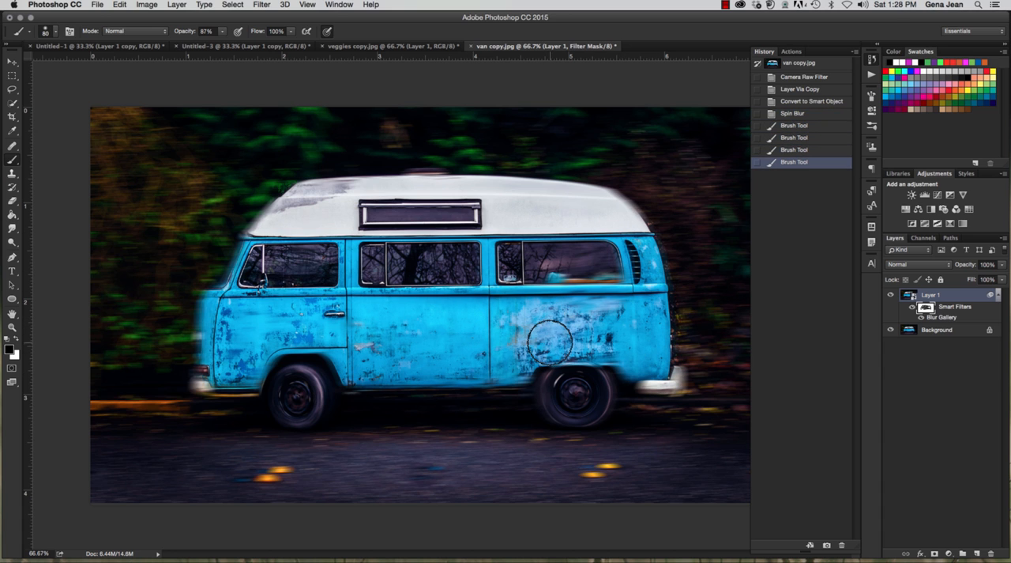
Step: Reduce the brush to 15 px and mask out the blur around the rear wheel arch and the van's lower edge
key("bracketleft")
key("bracketleft")
key("bracketleft")
key("bracketleft")
key("bracketleft")
key("bracketleft")
key("bracketleft")
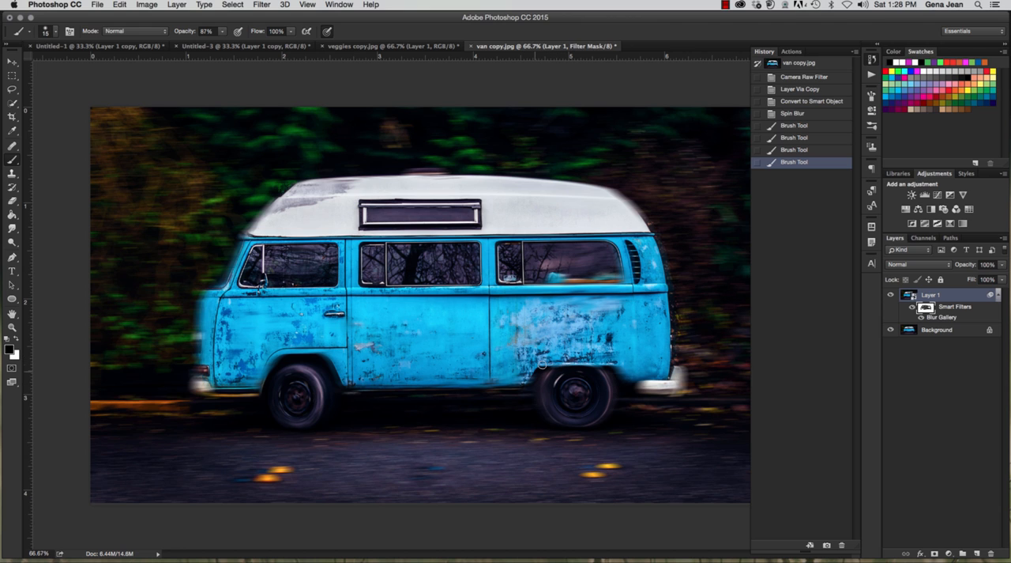
left_click(496, 384)
left_click(496, 383)
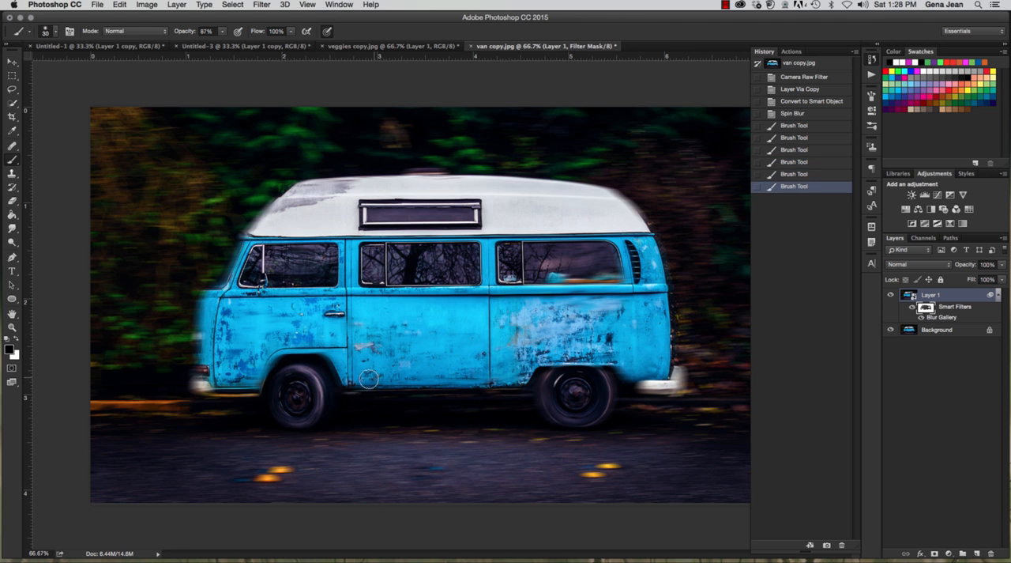
Step: Set the brush to 40 px and mask out the blur over the van's rear window, rear body panel and roof edge
key("bracketright")
key("bracketright")
key("bracketright")
key("bracketright")
key("bracketright")
mouse_move(530, 298)
left_mouse_down()
mouse_move(556, 283)
mouse_move(549, 265)
mouse_move(473, 248)
mouse_move(607, 248)
mouse_move(624, 237)
mouse_move(645, 251)
mouse_move(626, 220)
left_mouse_up()
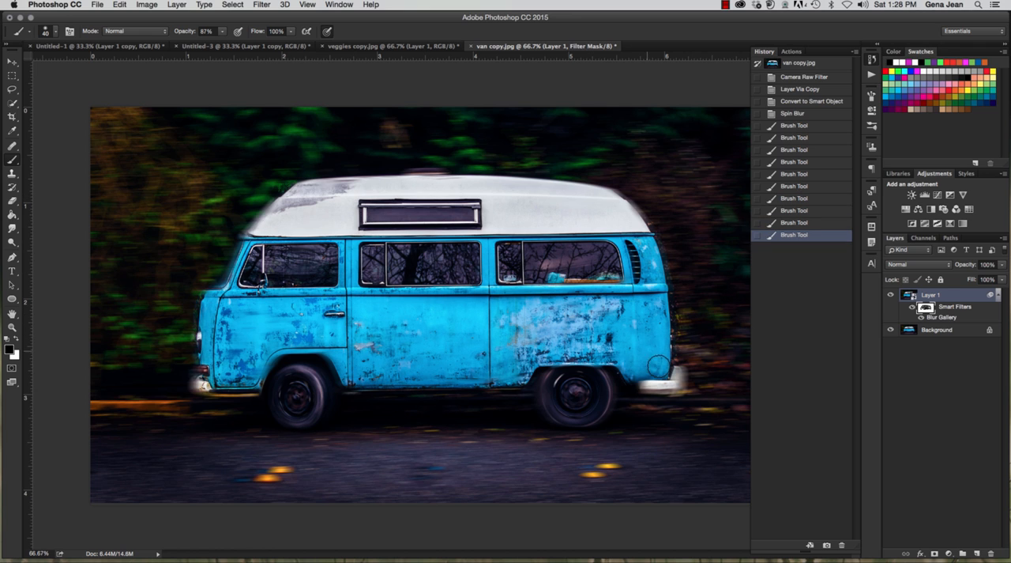
left_click_drag(672, 379, 577, 379)
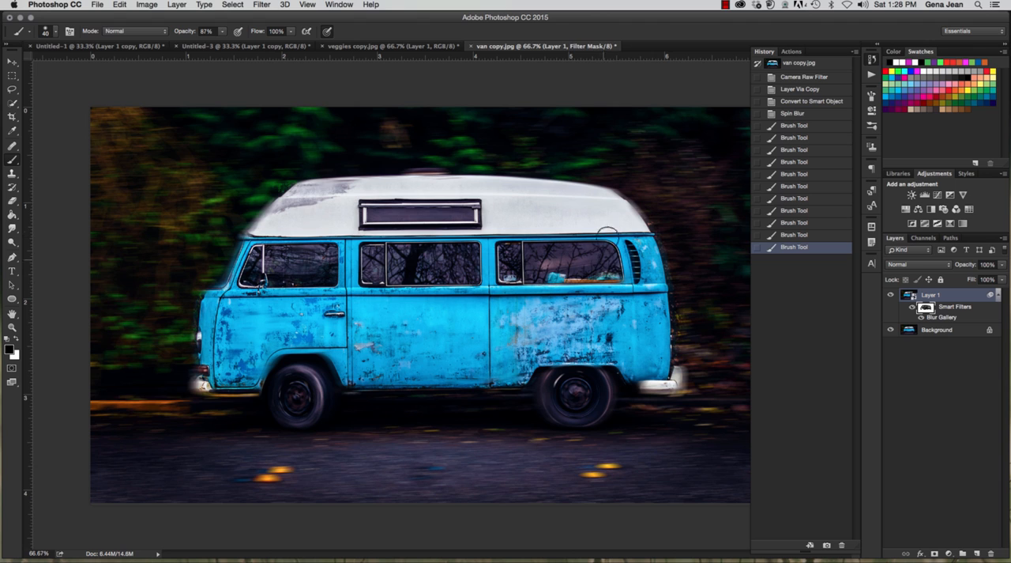
mouse_move(607, 230)
left_mouse_down()
mouse_move(628, 218)
mouse_move(617, 205)
mouse_move(635, 223)
mouse_move(616, 204)
left_mouse_up()
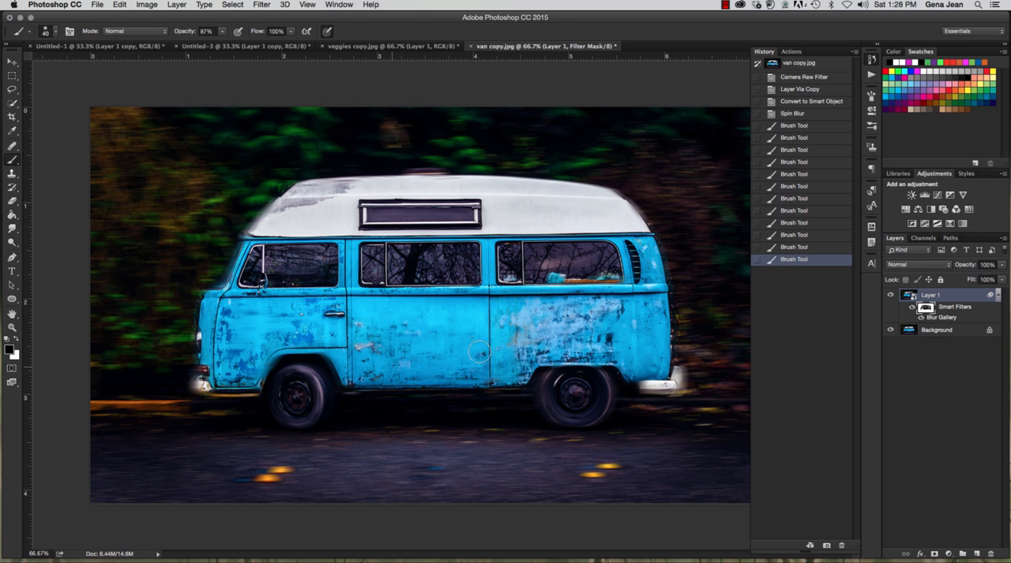
left_click(480, 351)
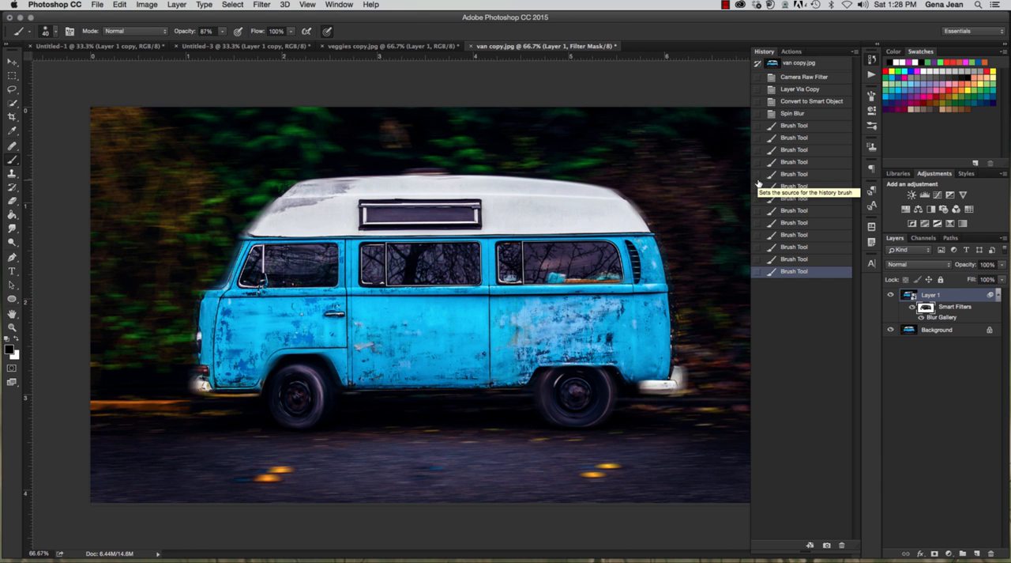
Step: Toggle Layer 1's visibility to compare the van photo before and after the blur
left_click(891, 296)
left_click(890, 298)
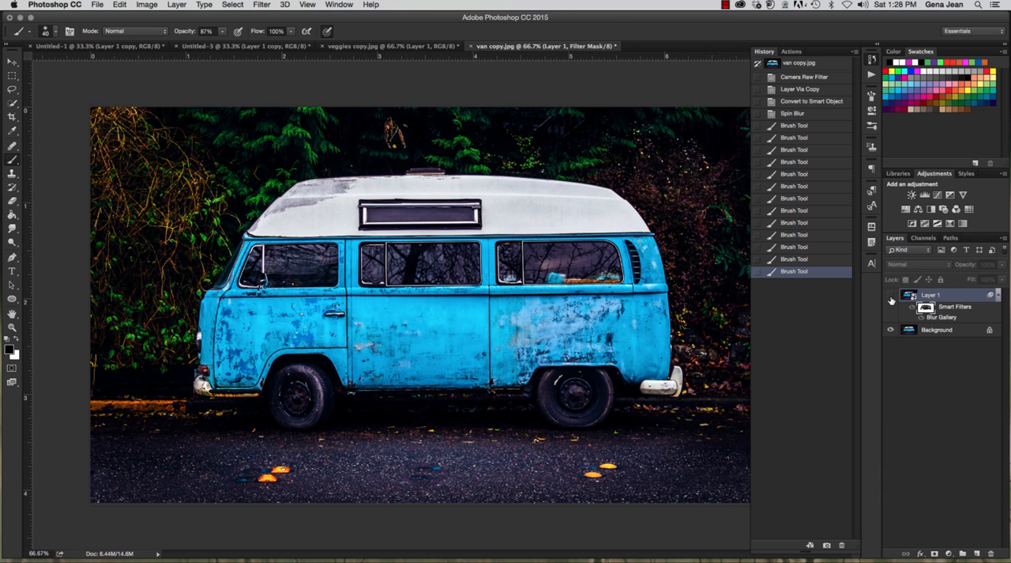
left_click(891, 298)
left_click(890, 298)
left_click(891, 297)
left_click(892, 297)
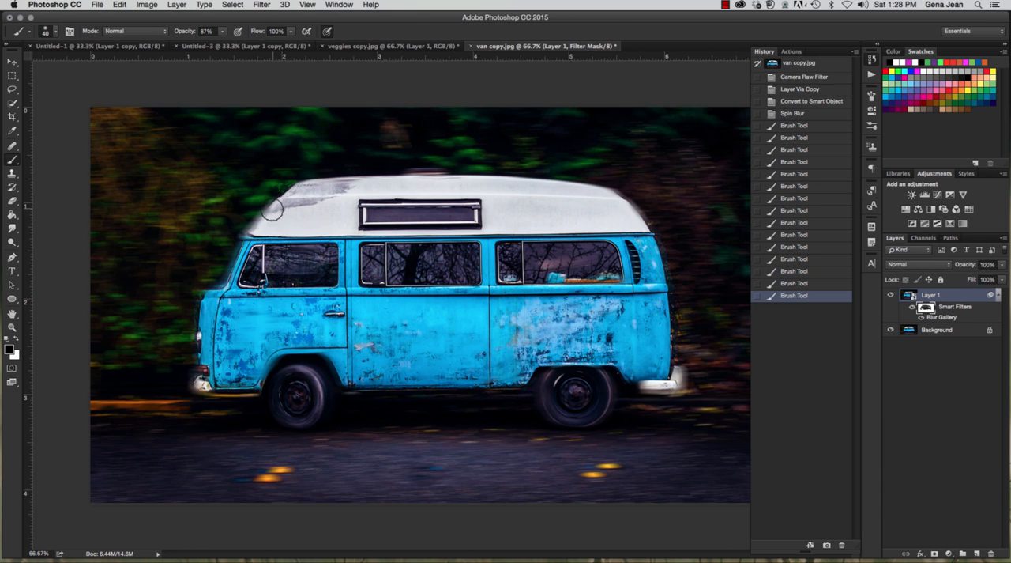
Step: Mask out the remaining blur on the van's front roof edge, above the front wheel and along the lower sill
left_click_drag(274, 210, 253, 237)
left_click_drag(293, 342, 352, 357)
left_click_drag(416, 379, 377, 378)
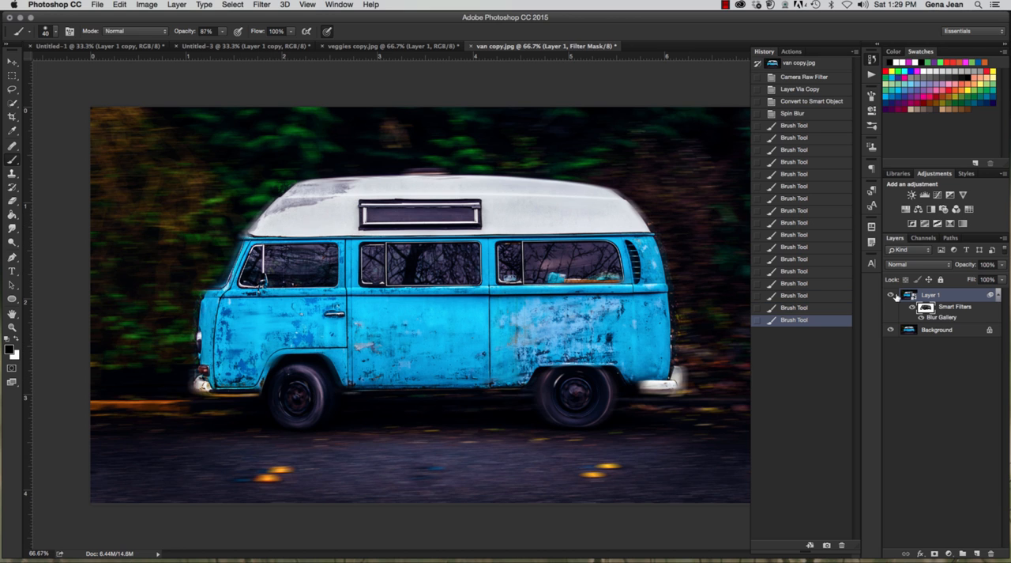
Step: In Untitled-3, hide Layer 1 copy and duplicate Layer 1
left_click(207, 48)
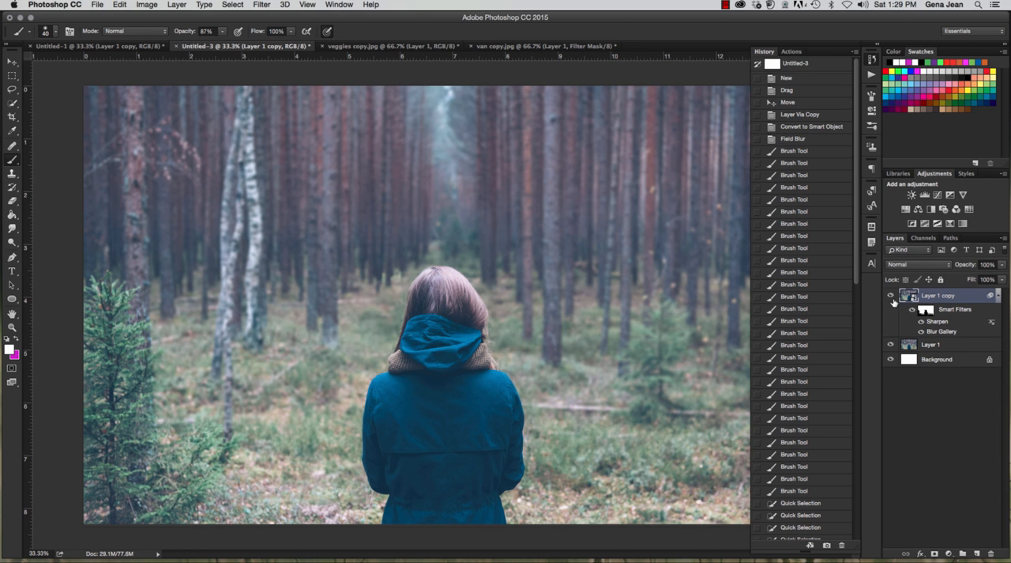
left_click(891, 296)
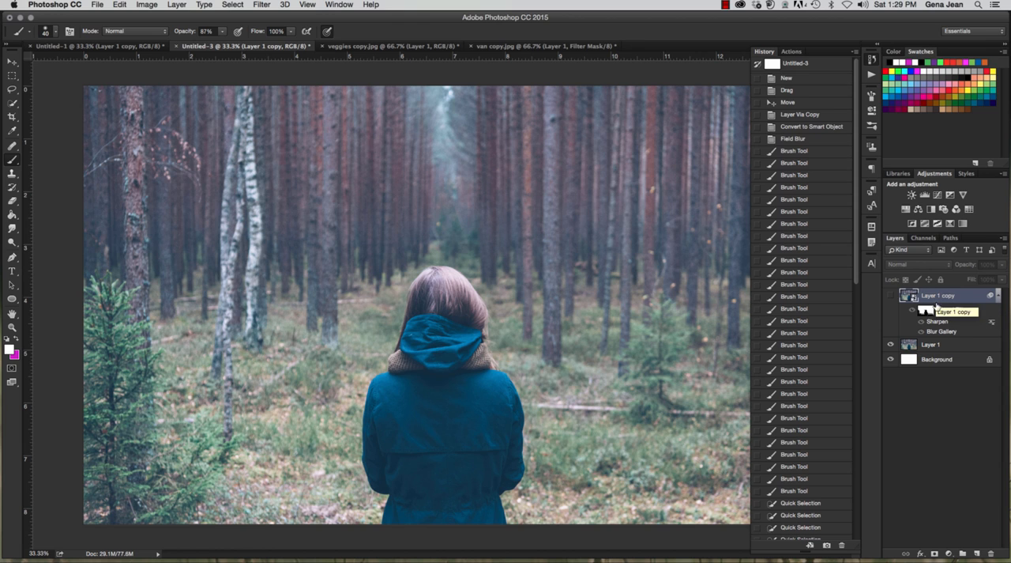
left_click(954, 350)
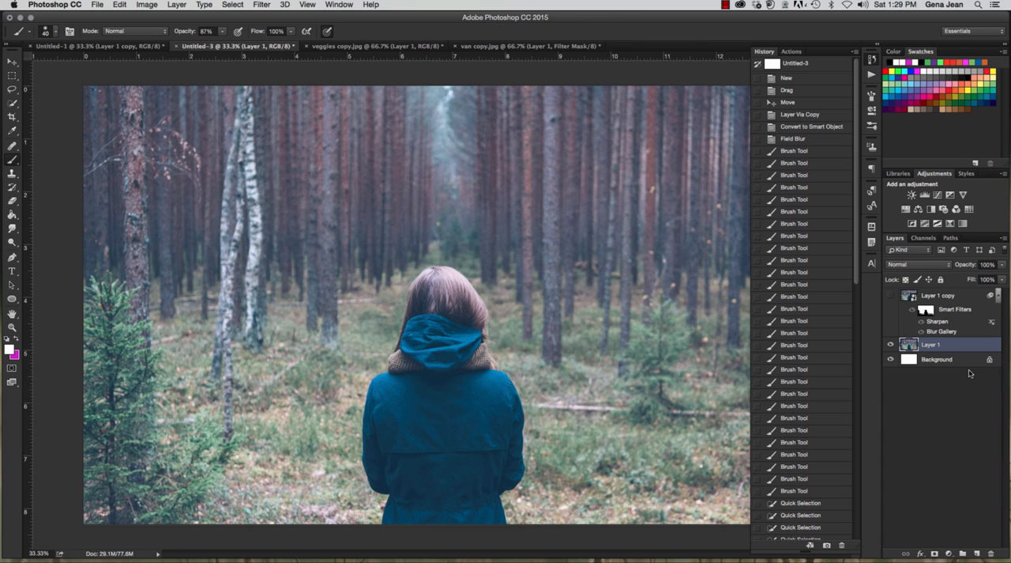
key("super+j")
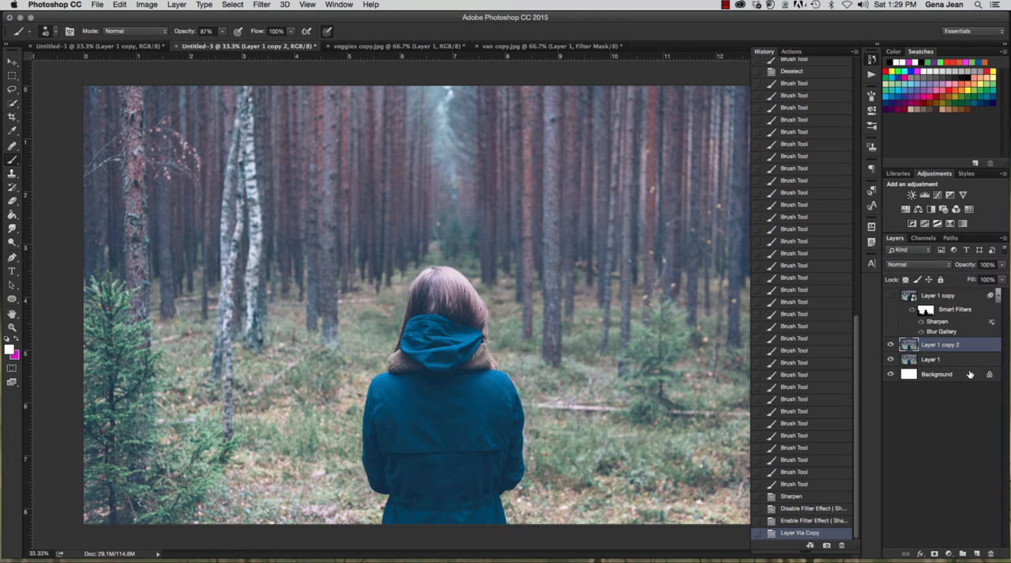
Step: Convert the new duplicate of the forest layer for smart filters
left_click(258, 6)
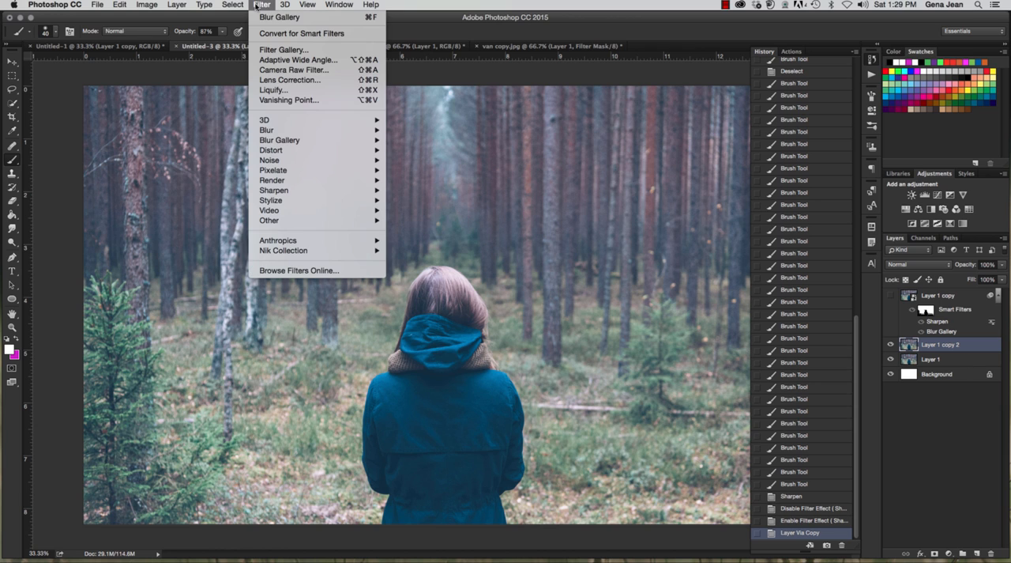
left_click(269, 33)
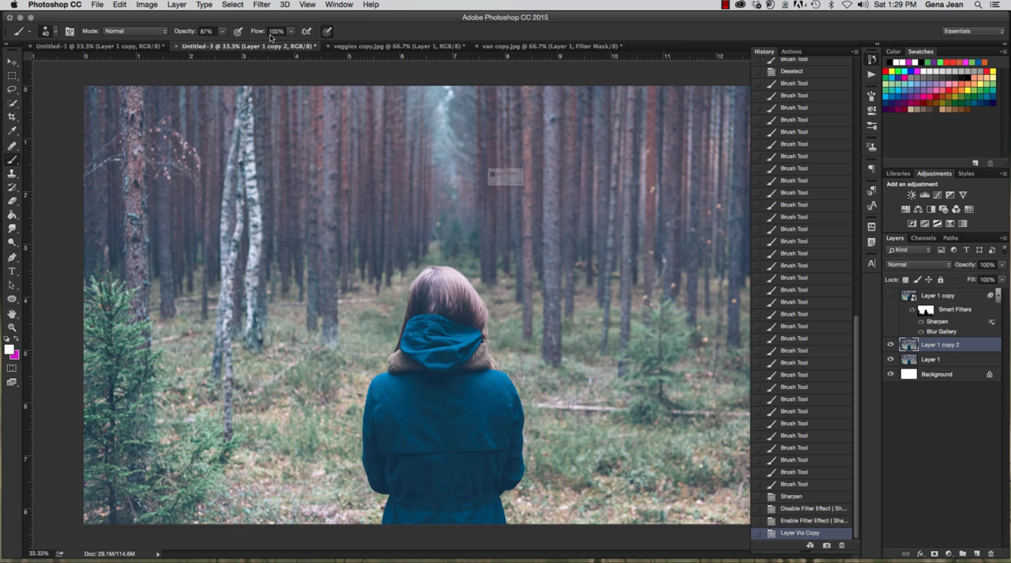
left_click(585, 214)
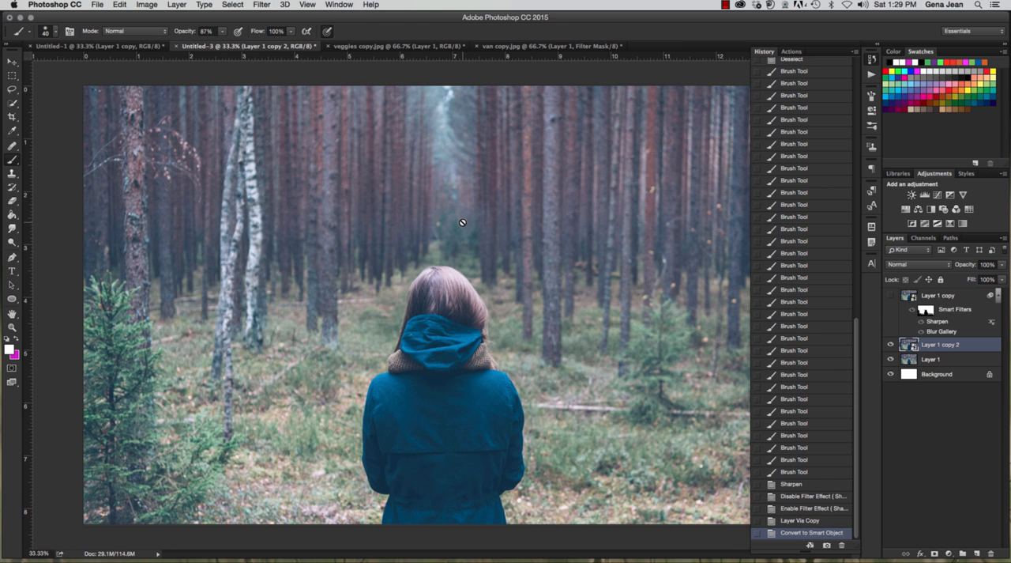
Step: Start applying a blur filter to the new forest smart object
left_click(262, 7)
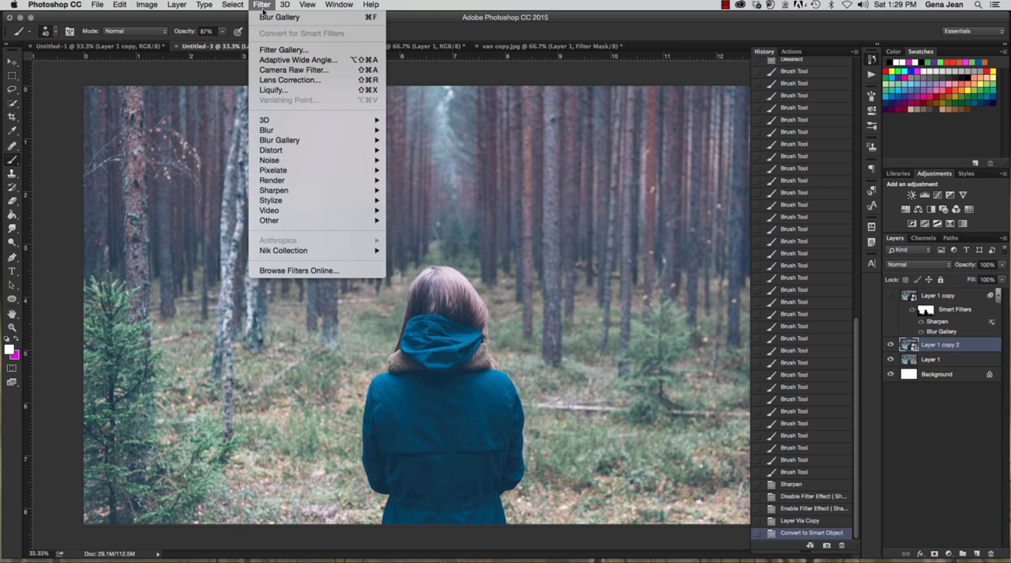
mouse_move(277, 135)
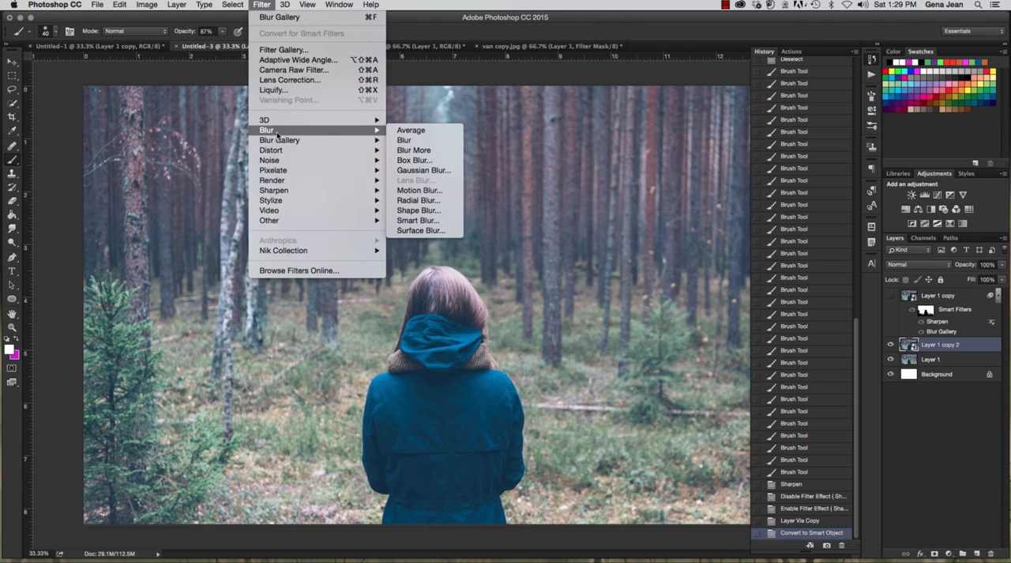
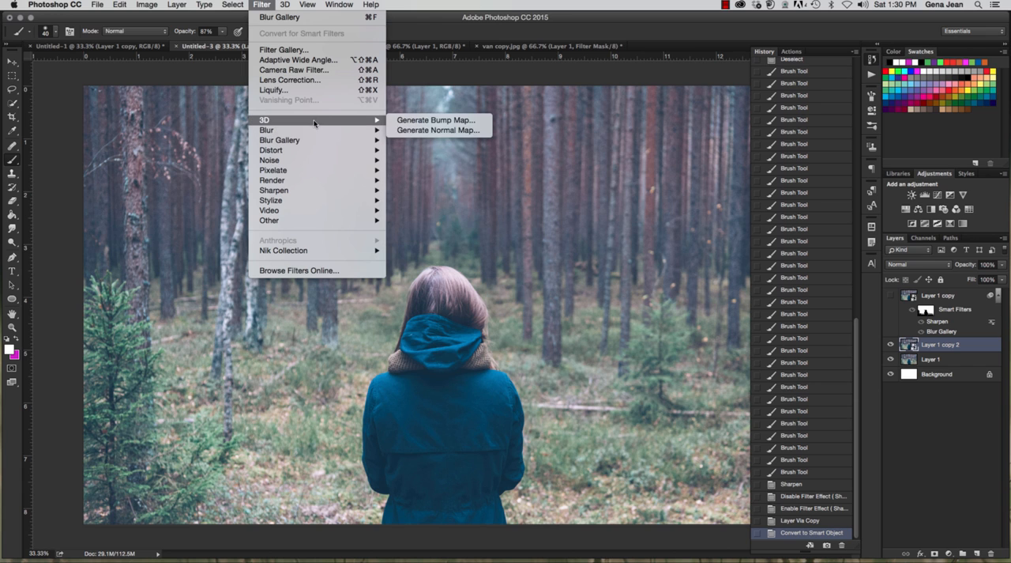
Step: Apply Lighting Effects to the forest smart object, then move its spot light over the trees and rotate and narrow it
mouse_move(321, 142)
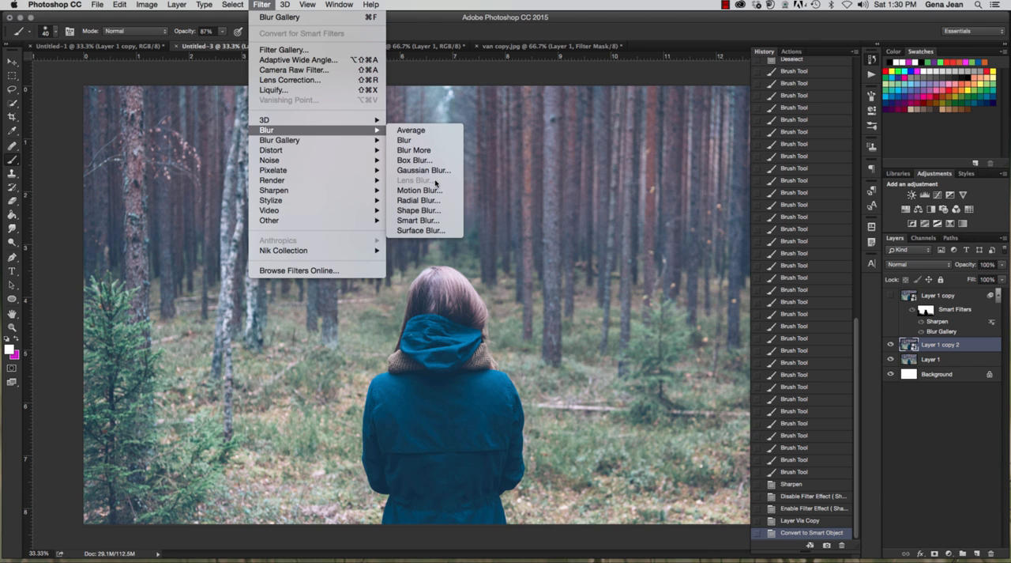
mouse_move(312, 180)
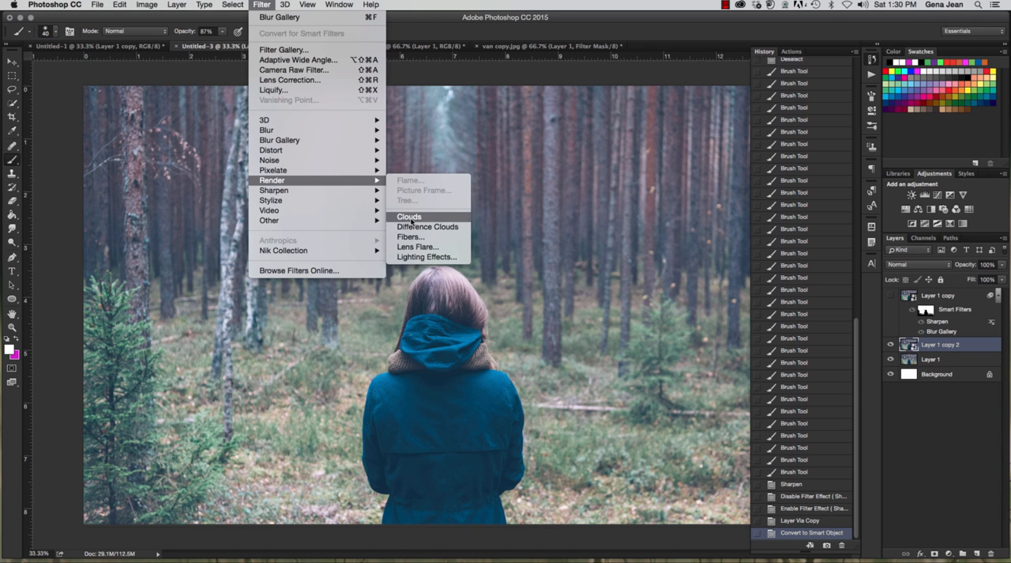
left_click(428, 257)
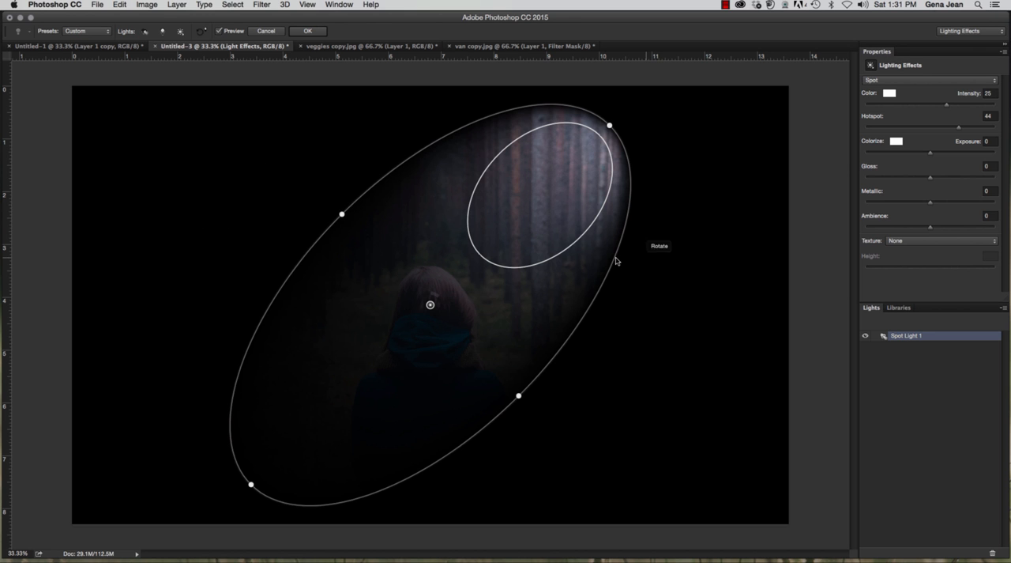
left_click_drag(610, 129, 537, 119)
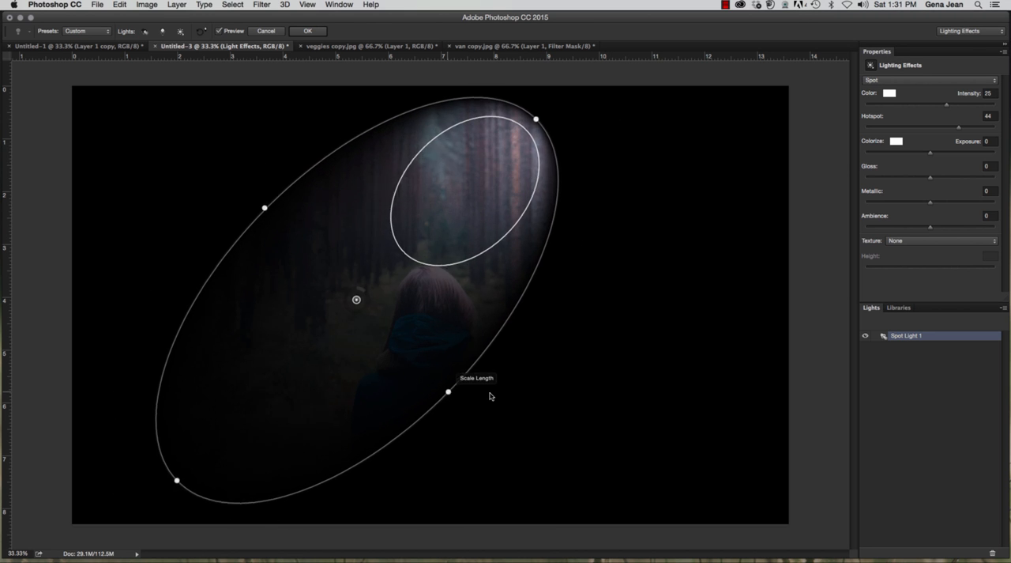
left_click_drag(447, 389, 444, 273)
left_click_drag(435, 544, 427, 500)
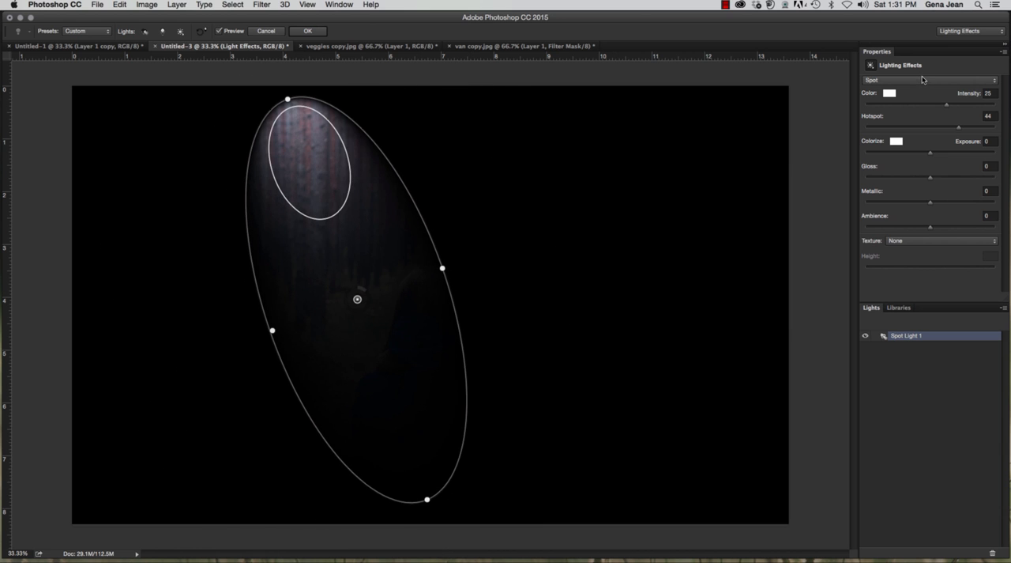
Step: Change the light to a Point light, enlarge it to an intensity of 26 and center it on the woman's hood
left_click(922, 79)
left_click(922, 76)
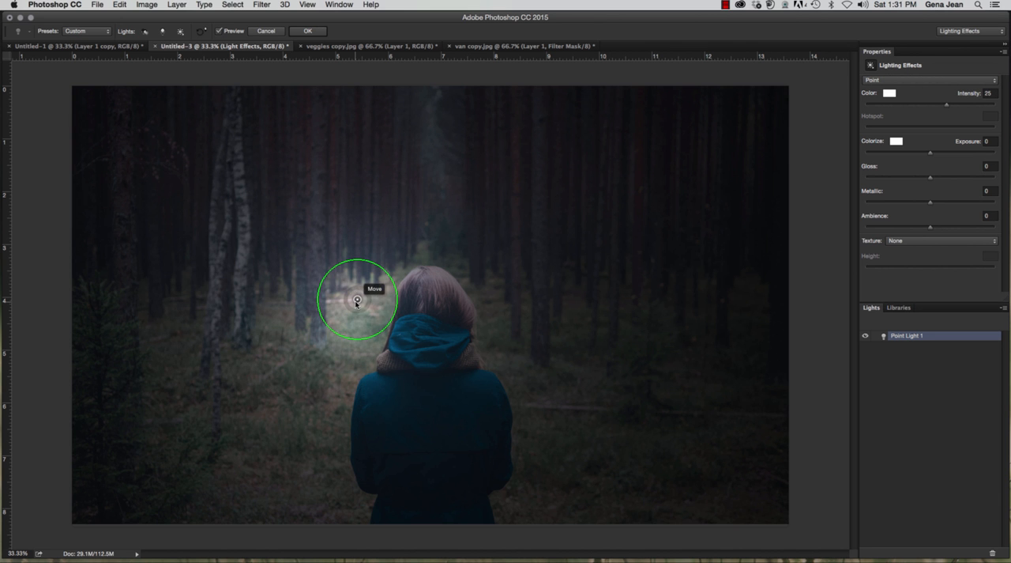
left_click_drag(356, 295, 432, 252)
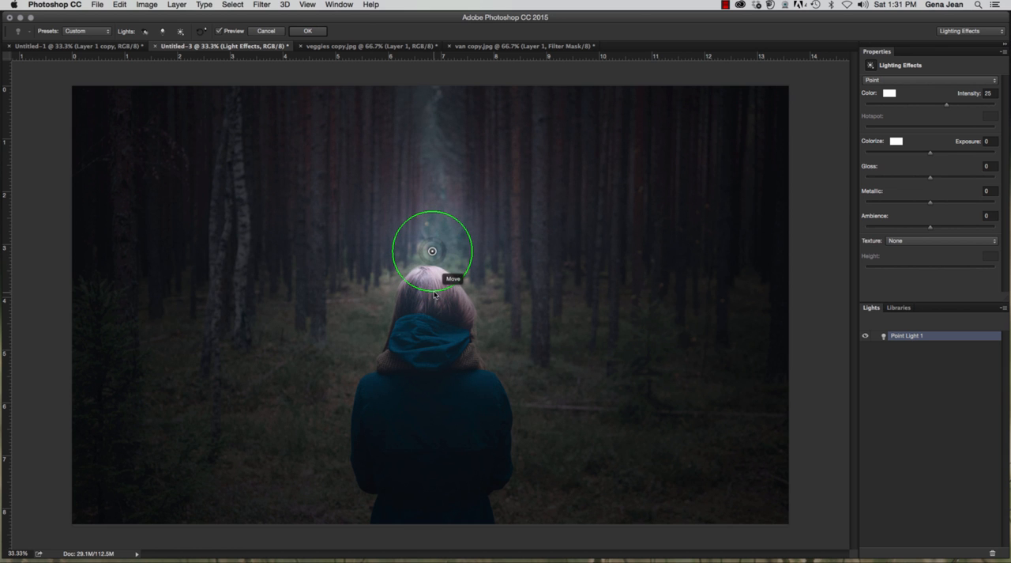
left_click_drag(436, 292, 511, 311)
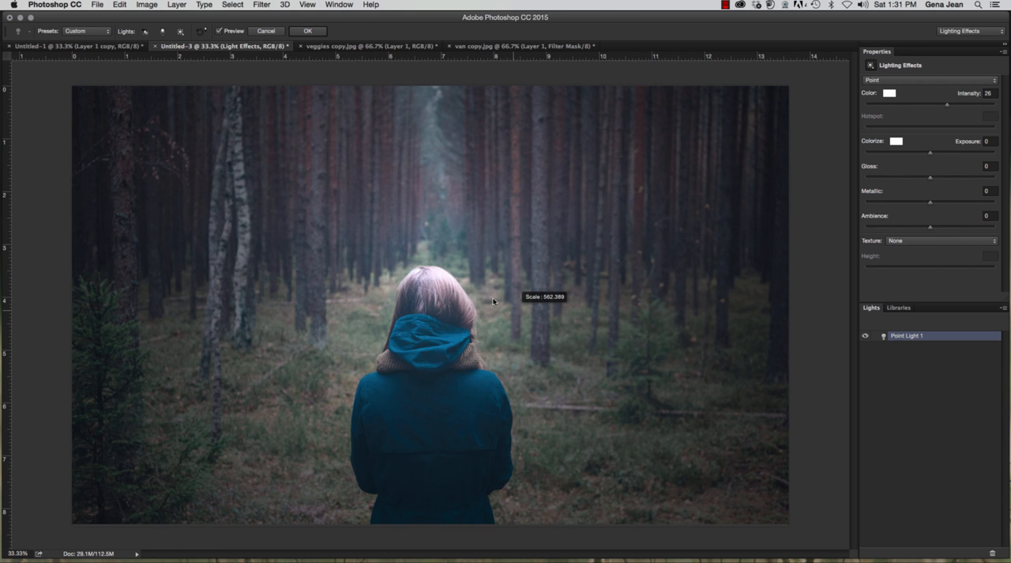
left_click_drag(432, 274, 432, 332)
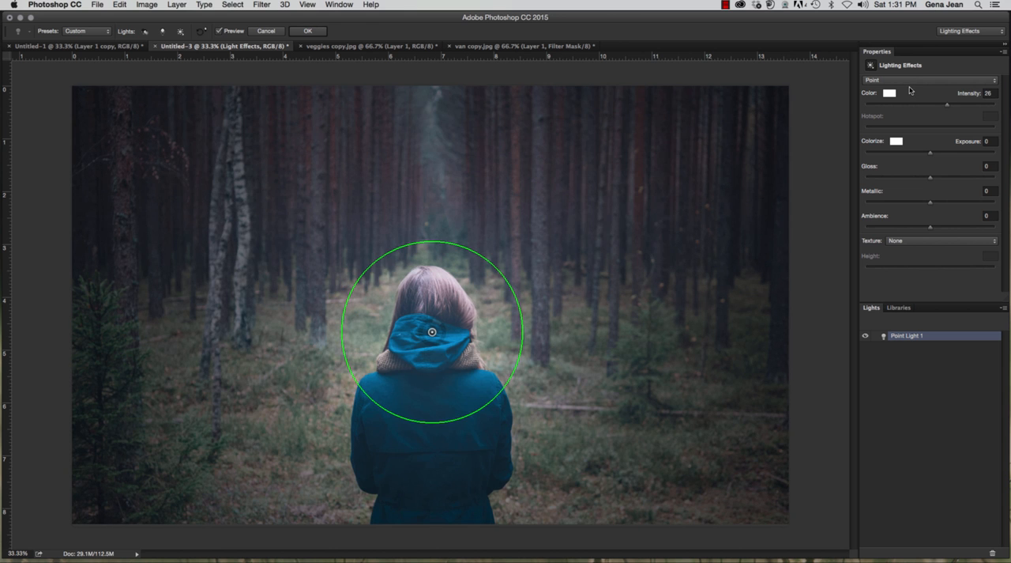
Step: Change the light to a Spot light, widen its ellipse and center it over the woman's hair
left_click(911, 82)
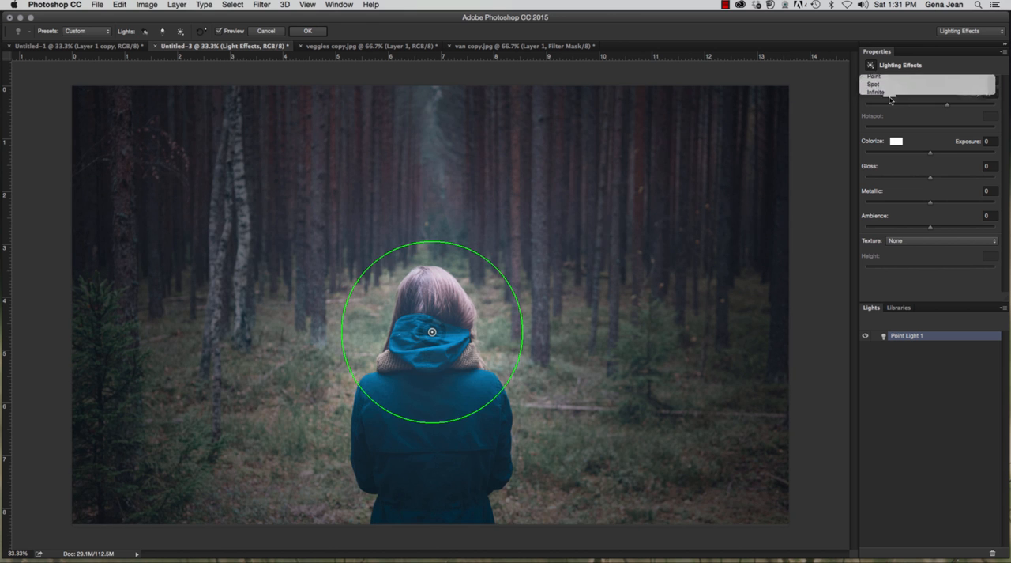
left_click(887, 90)
left_click_drag(612, 155, 592, 126)
left_click_drag(322, 213, 308, 155)
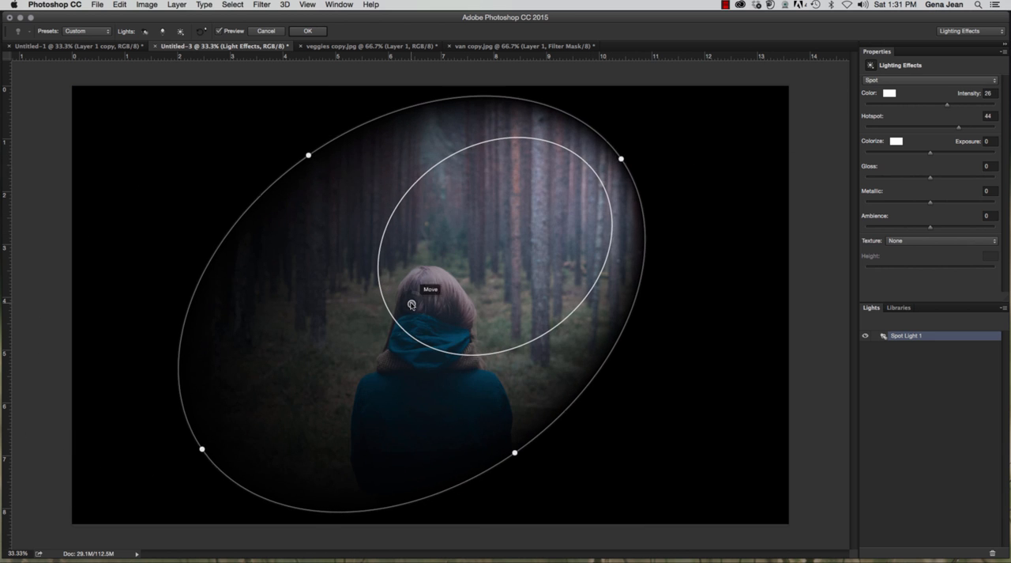
left_click_drag(406, 302, 454, 299)
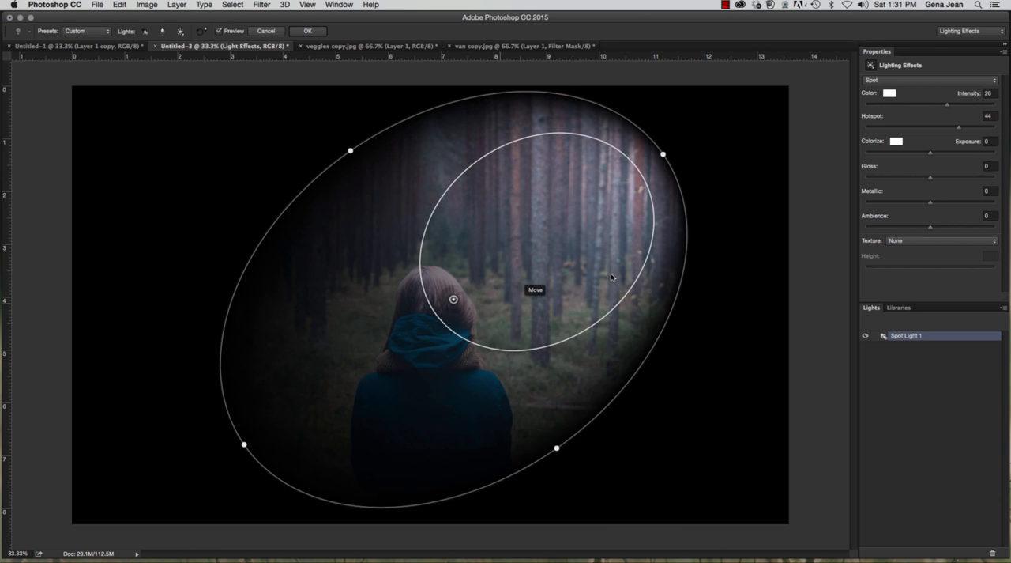
Step: Change the light to an Infinite light, aim it from the right side of the photo and set its intensity to 21
left_click(886, 81)
left_click(886, 90)
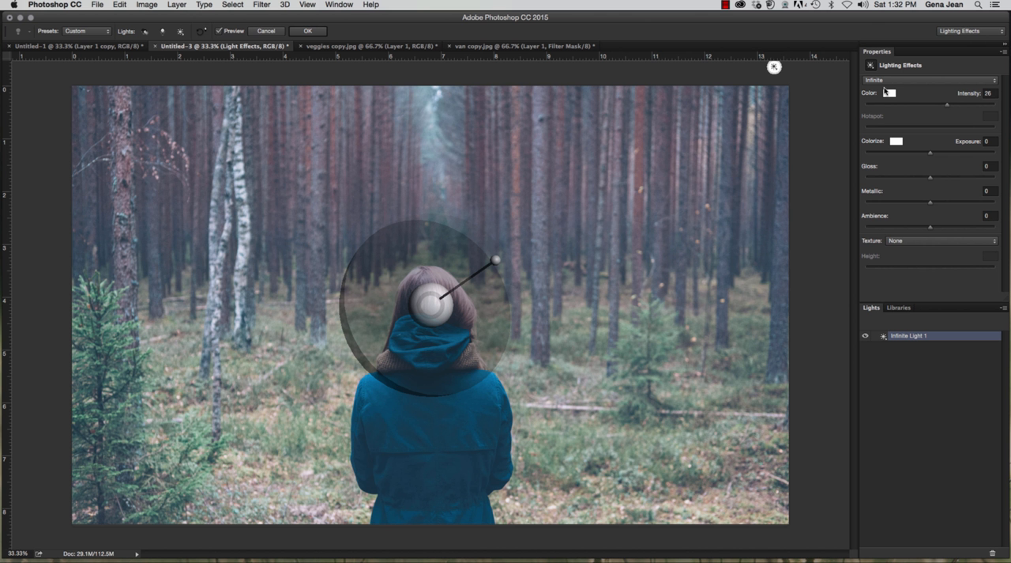
left_click_drag(493, 261, 532, 229)
left_click_drag(437, 294, 448, 318)
mouse_move(529, 231)
left_mouse_down()
mouse_move(542, 303)
mouse_move(492, 322)
mouse_move(515, 324)
left_mouse_up()
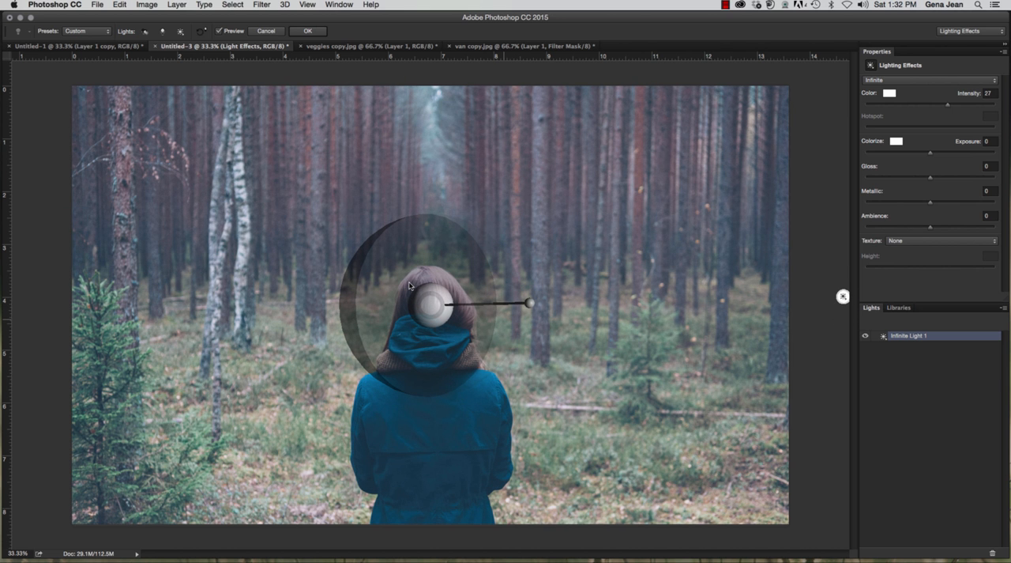
left_click_drag(434, 304, 525, 299)
Step: Raise the Infinite light's intensity to 22, tilt it slightly upward to the right, and cancel Lighting Effects
left_click(904, 81)
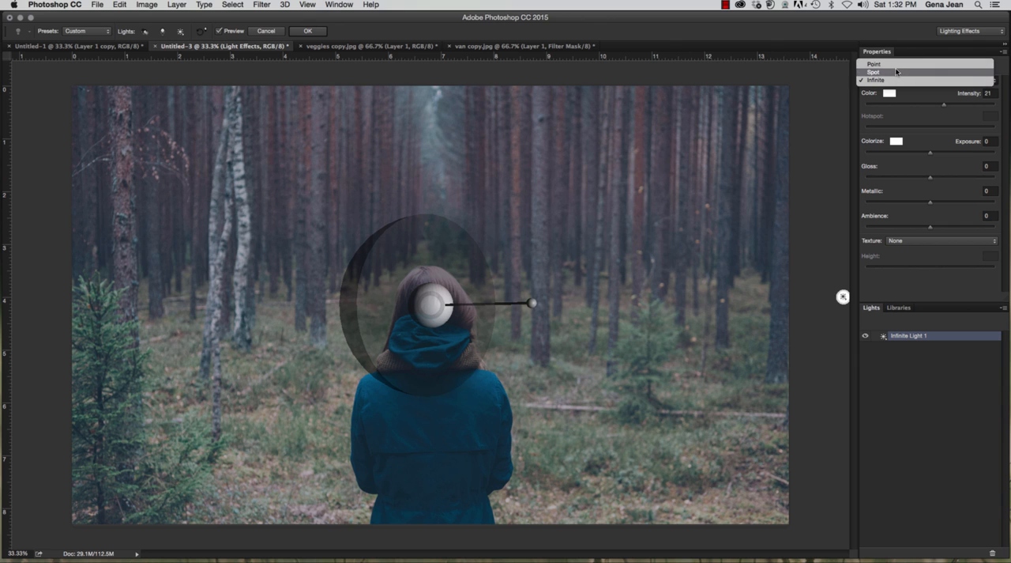
left_click(530, 308)
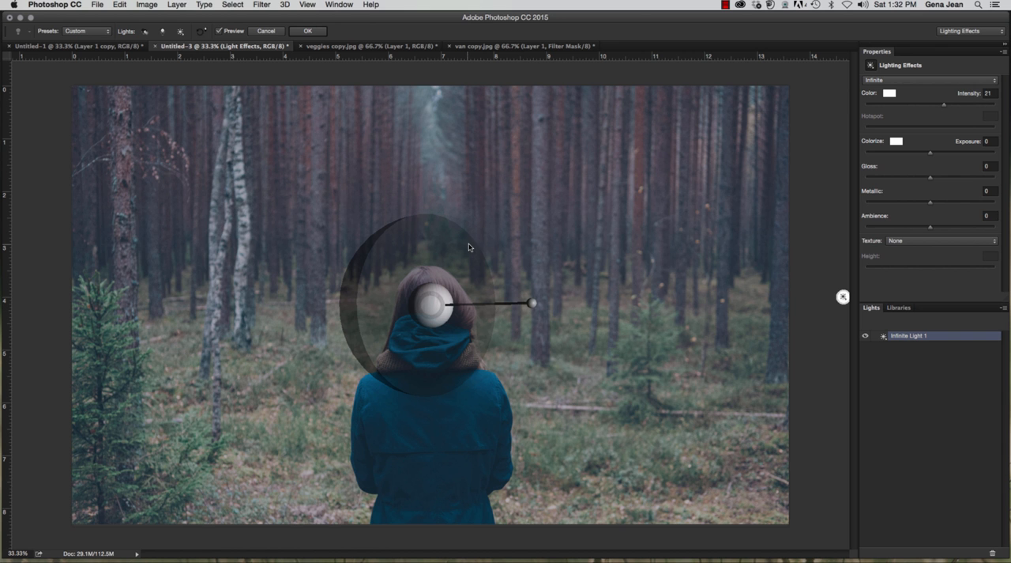
left_click_drag(475, 304, 491, 305)
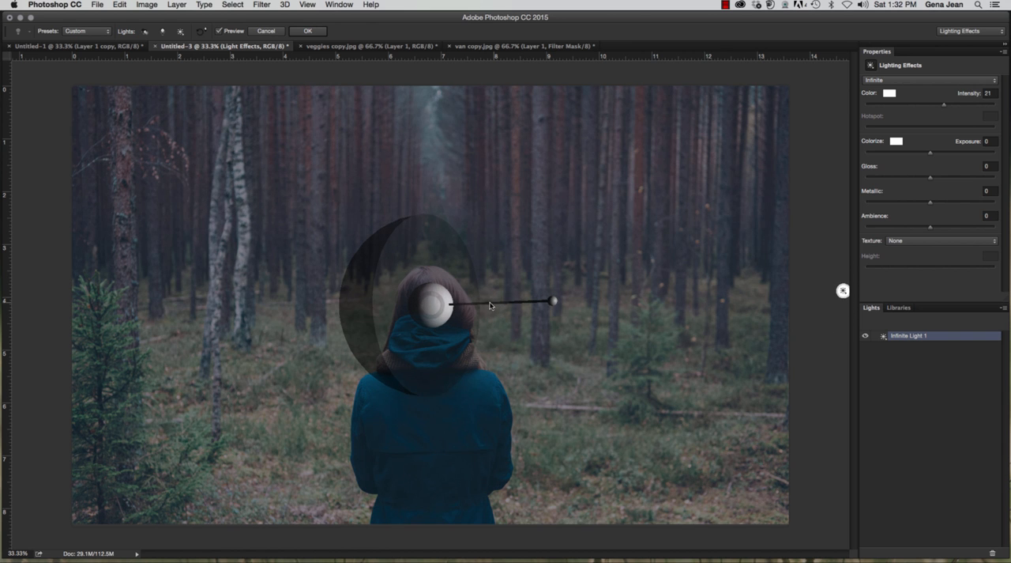
left_click_drag(441, 308, 435, 320)
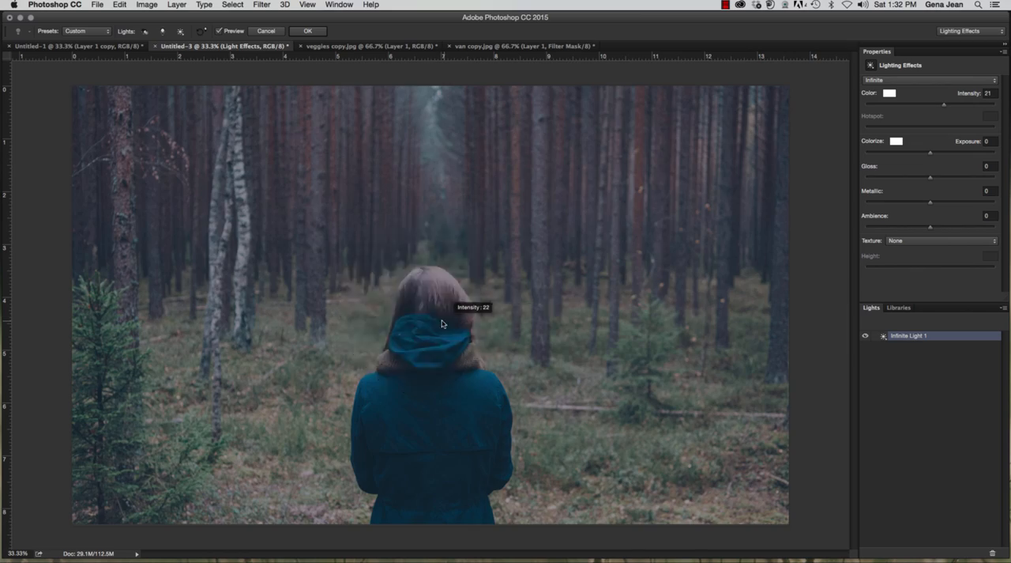
left_click_drag(348, 329, 405, 281)
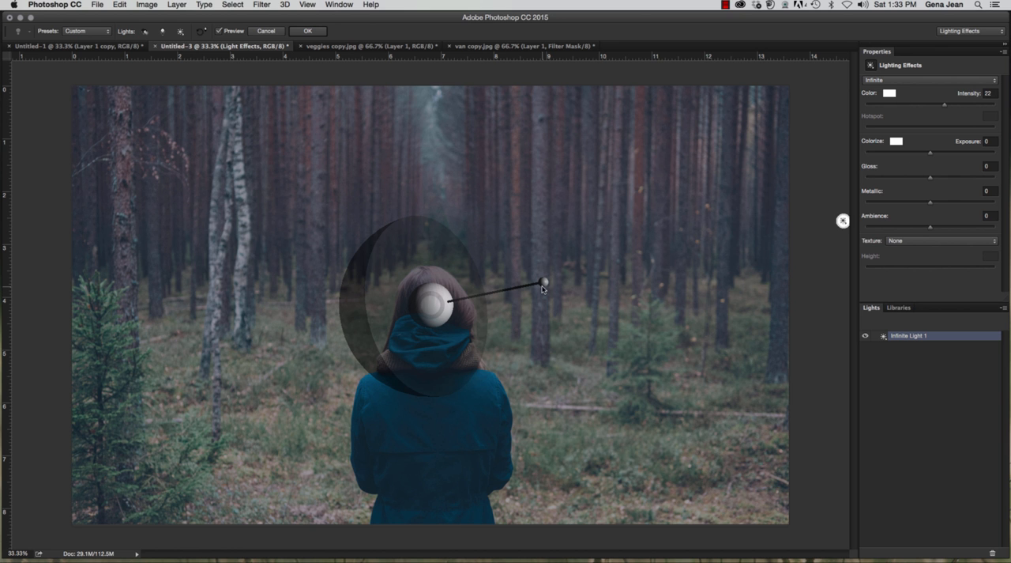
mouse_move(544, 284)
left_mouse_down()
mouse_move(521, 297)
mouse_move(565, 305)
mouse_move(558, 298)
left_mouse_up()
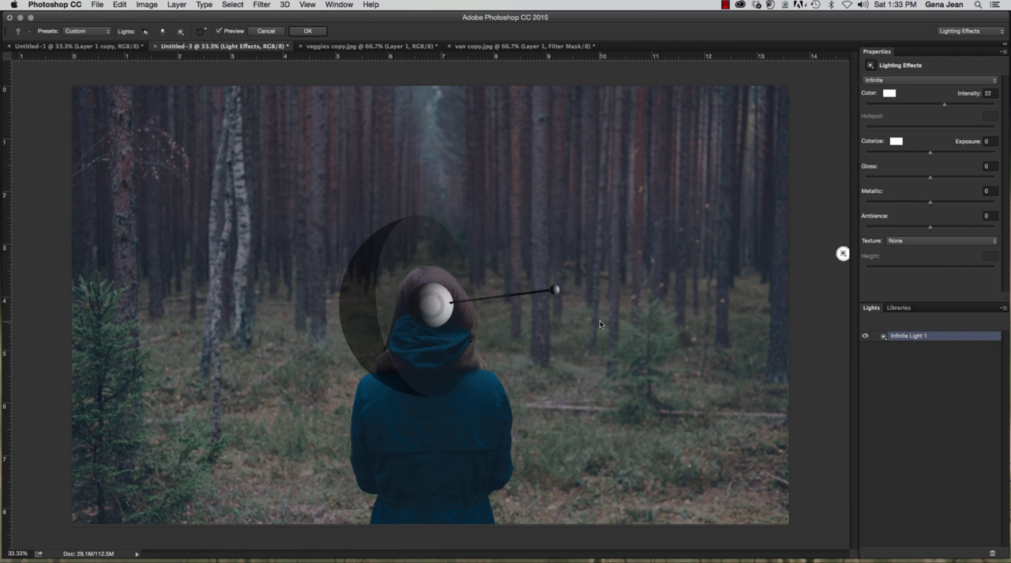
left_click(266, 31)
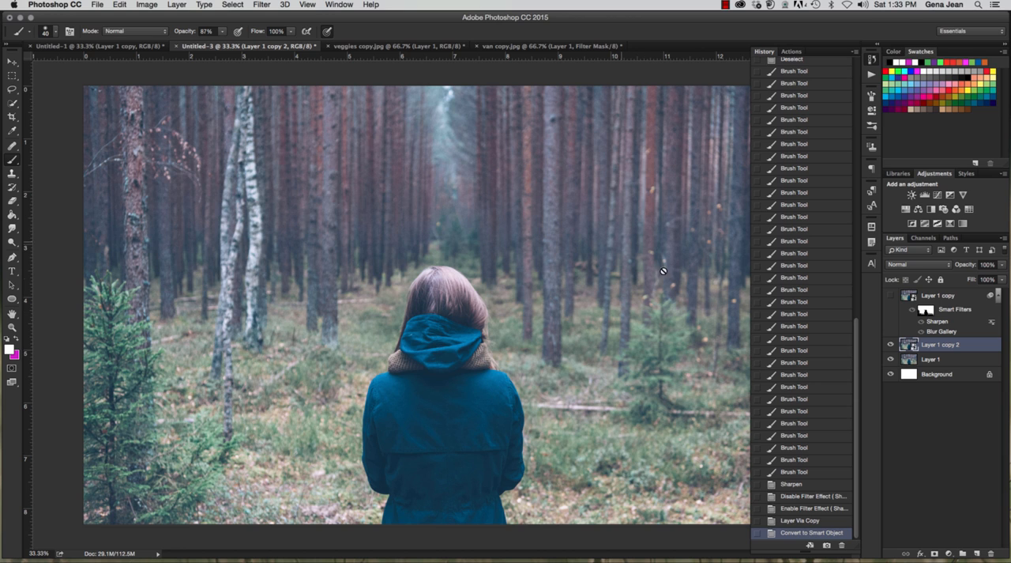
Step: Browse for more Photoshop filters online by opening the Adobe Add-ons page in Firefox
left_click(267, 6)
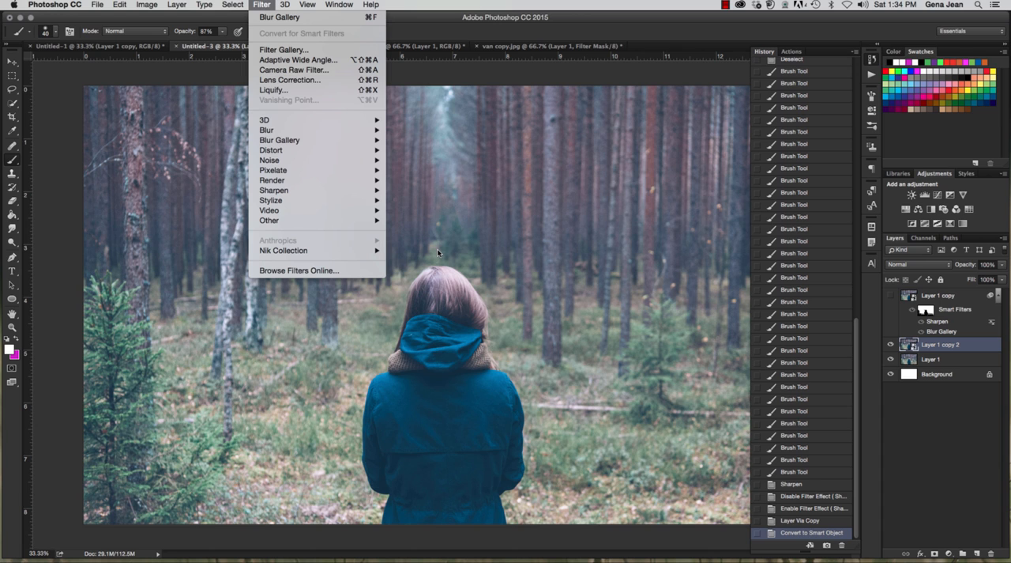
mouse_move(377, 251)
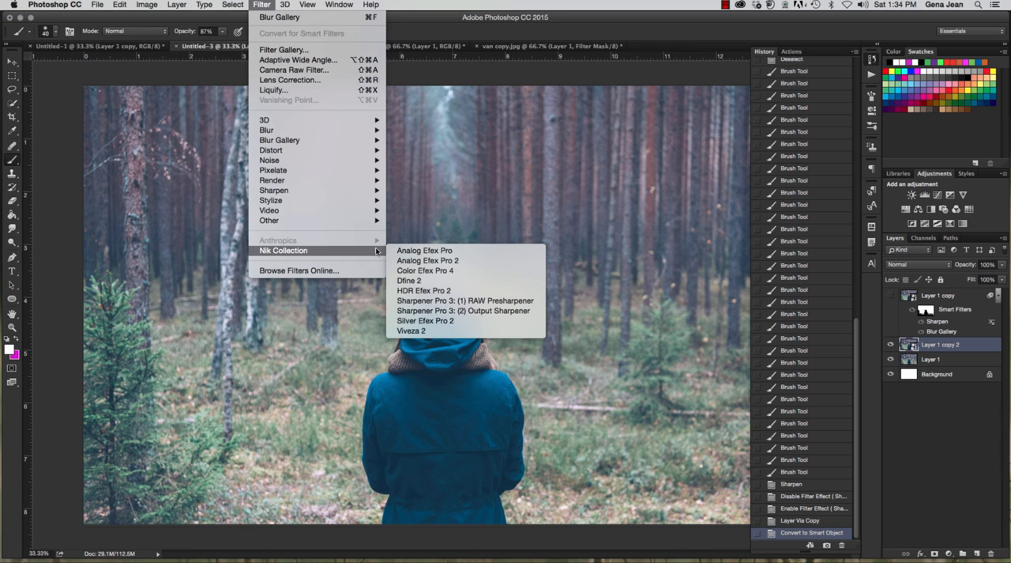
left_click(296, 273)
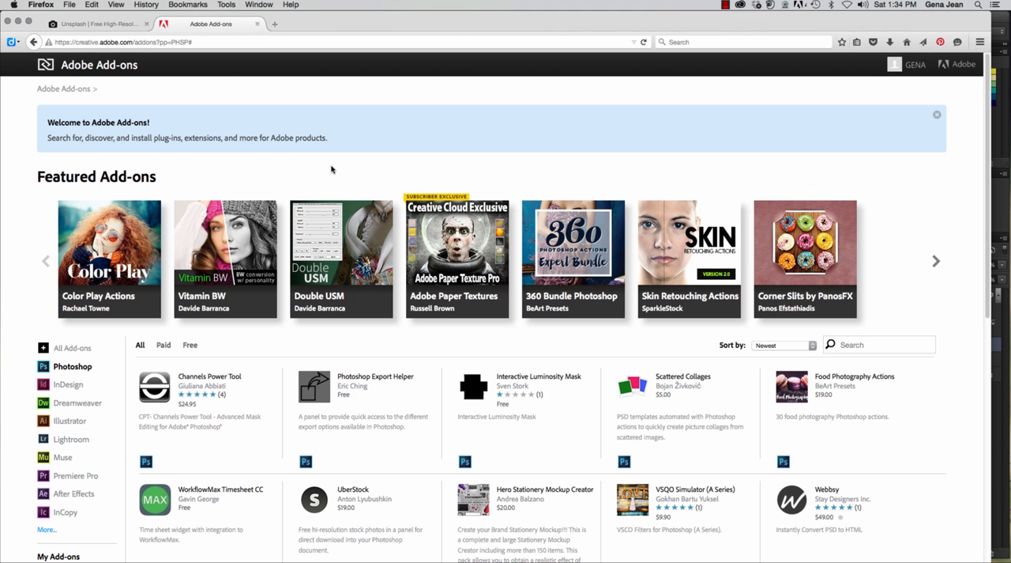
Step: Look through the featured add-ons and the list of Photoshop plug-ins, actions and panels on the Adobe Add-ons page
scroll(332, 169, "down", 5)
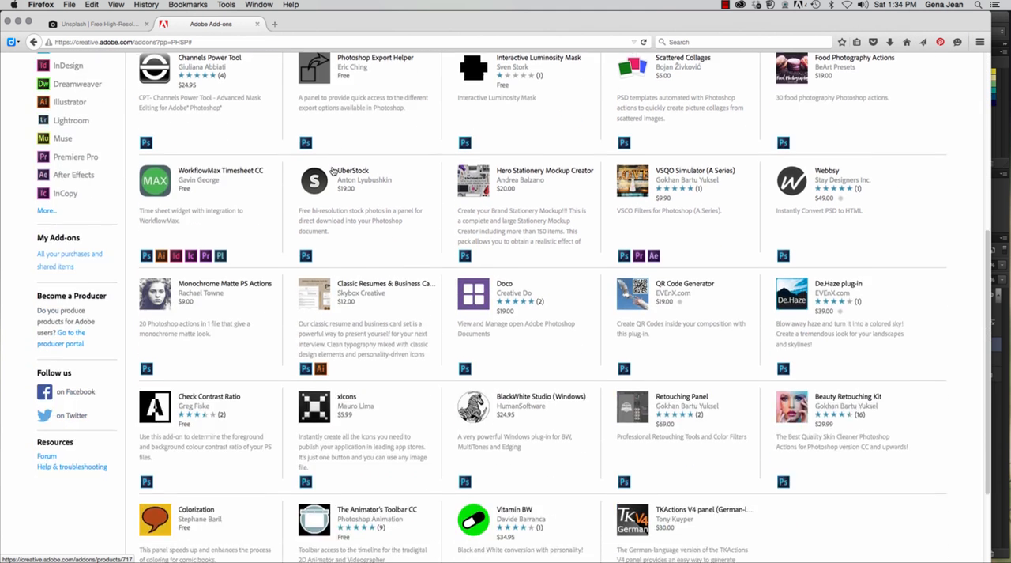
scroll(333, 170, "down", 2)
scroll(332, 168, "up", 3)
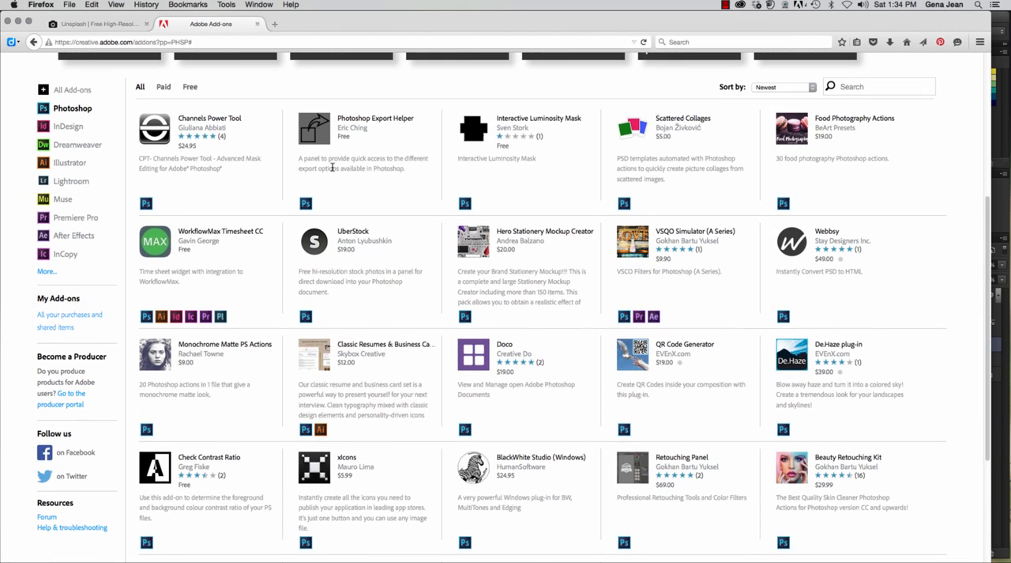
scroll(333, 168, "up", 4)
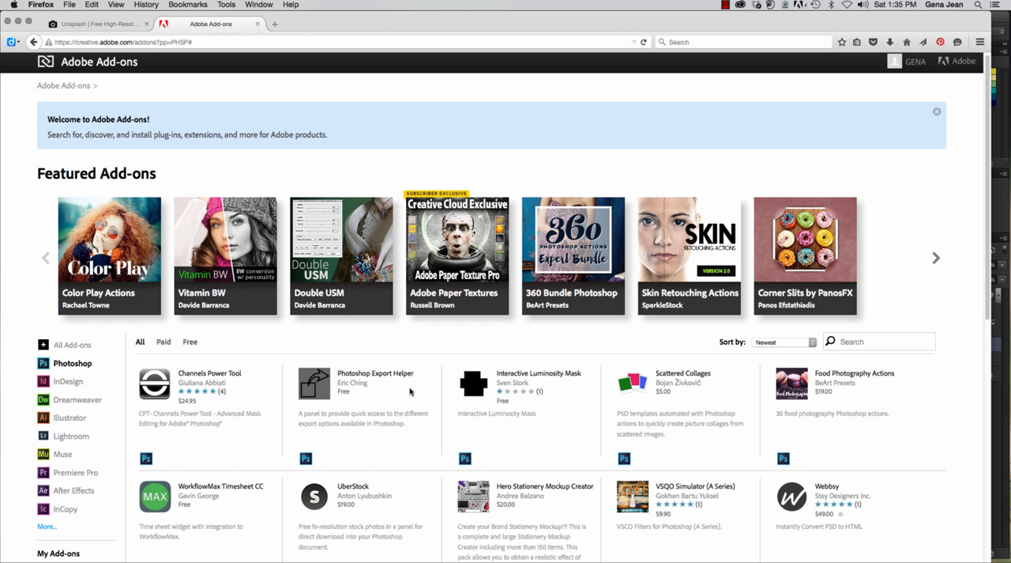
scroll(409, 389, "down", 5)
scroll(409, 389, "down", 1)
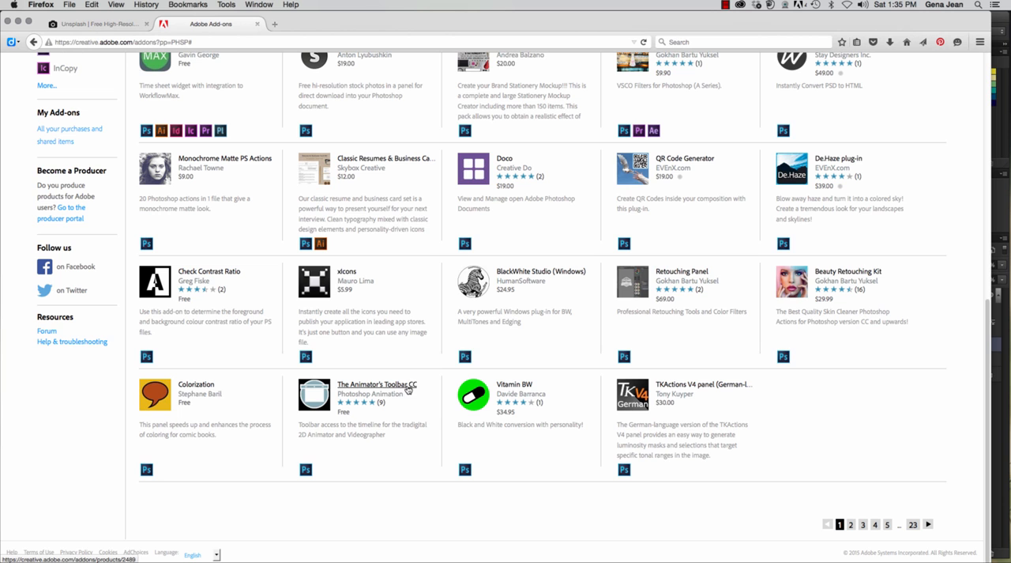
scroll(407, 390, "up", 1)
scroll(407, 389, "up", 6)
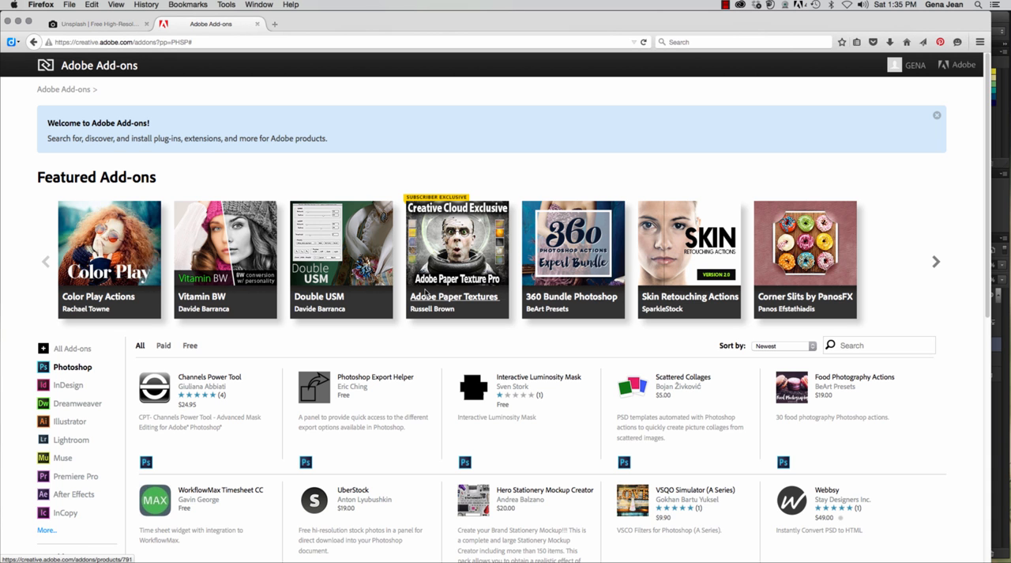
scroll(425, 293, "down", 10)
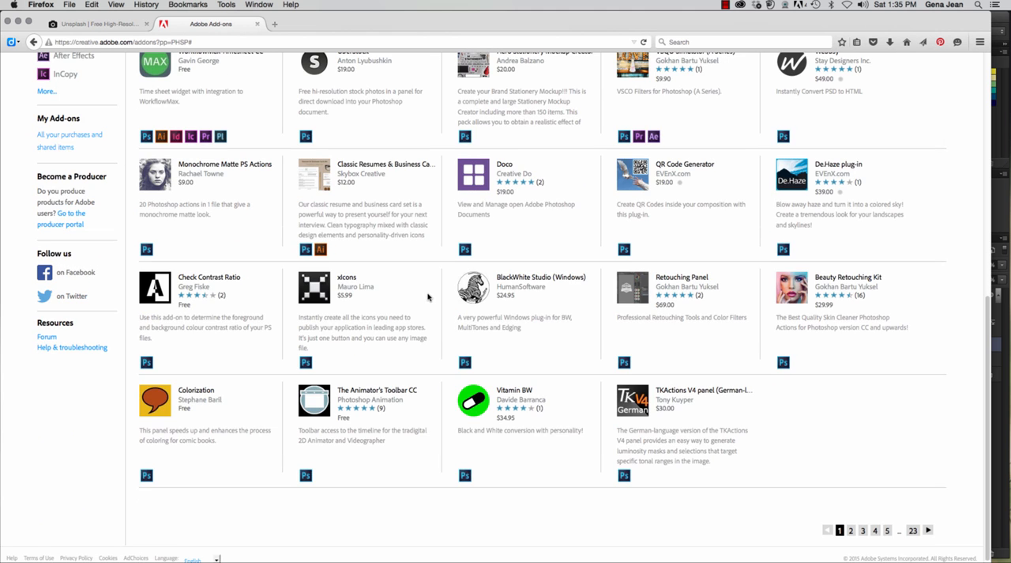
scroll(428, 298, "up", 10)
scroll(429, 301, "down", 5)
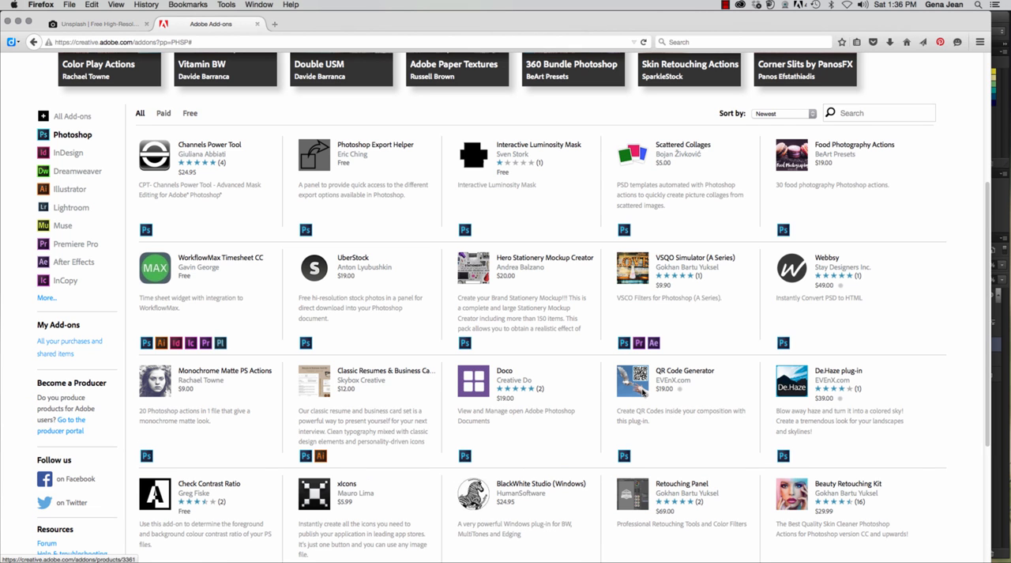